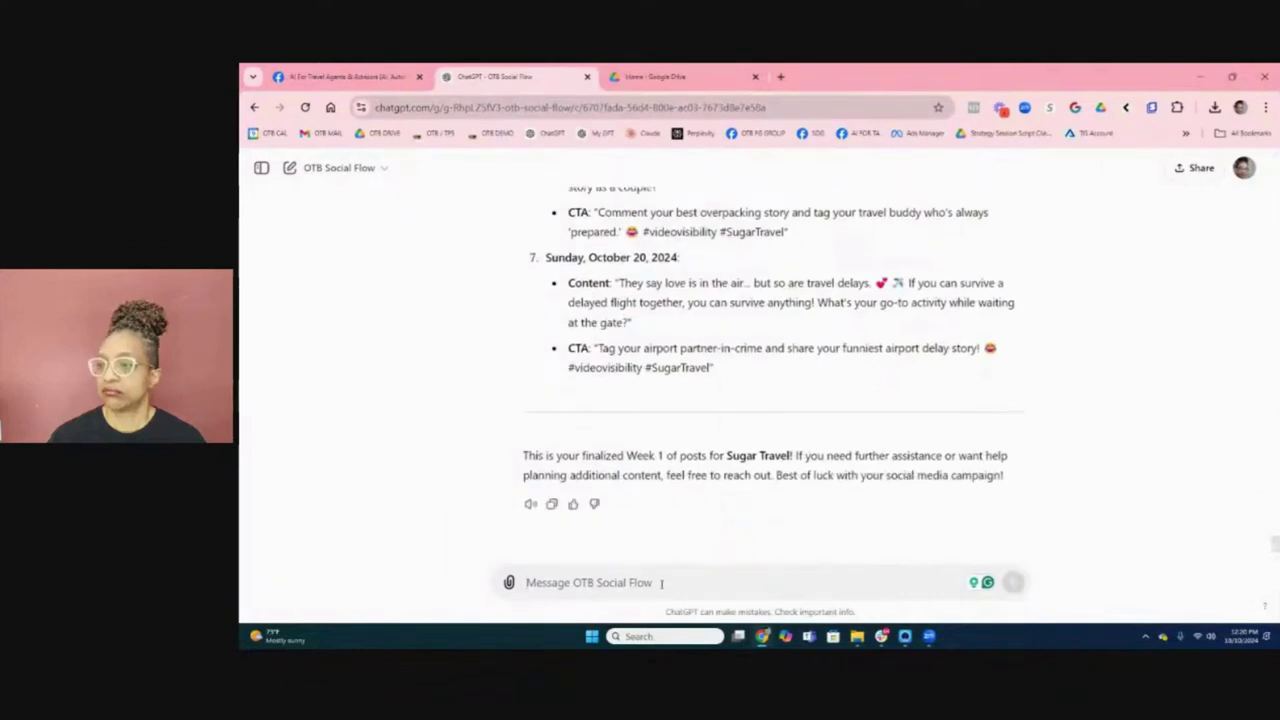
Send the request "yes create the cvs formated download" to OTB Social Flow and download the Sugar Travel Week 1 content CSV.
type("yes")
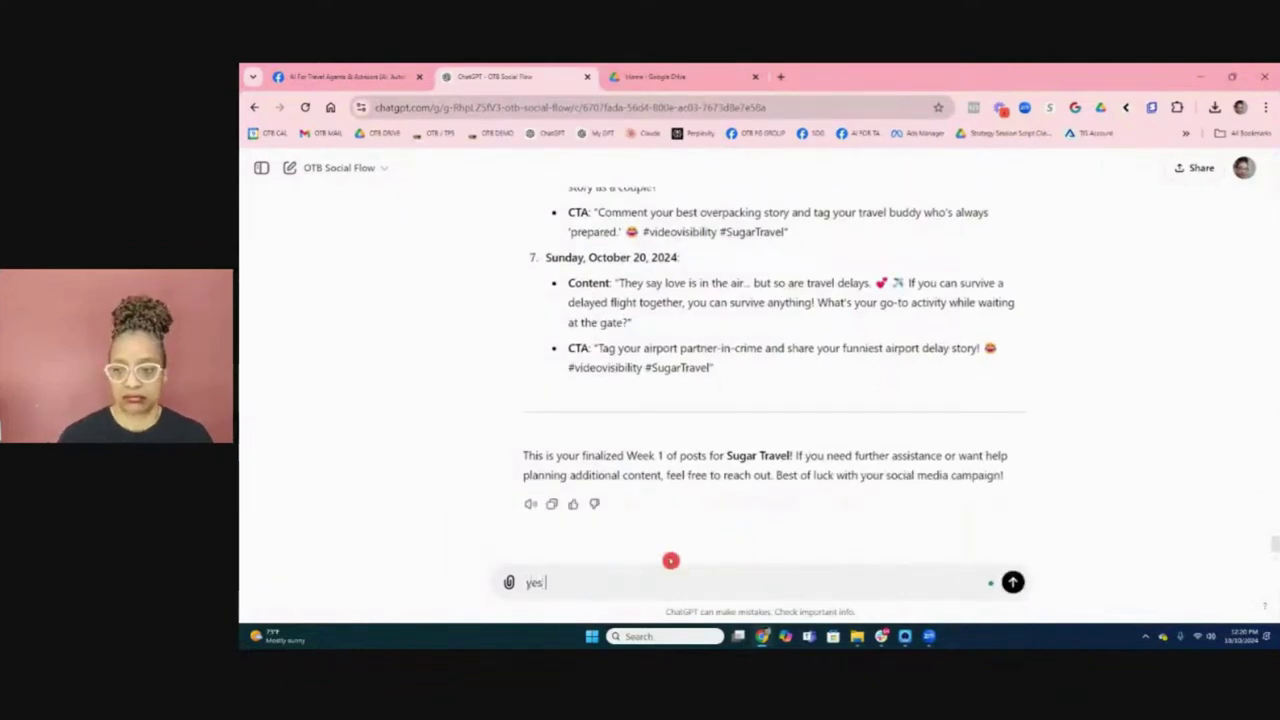
type(" create")
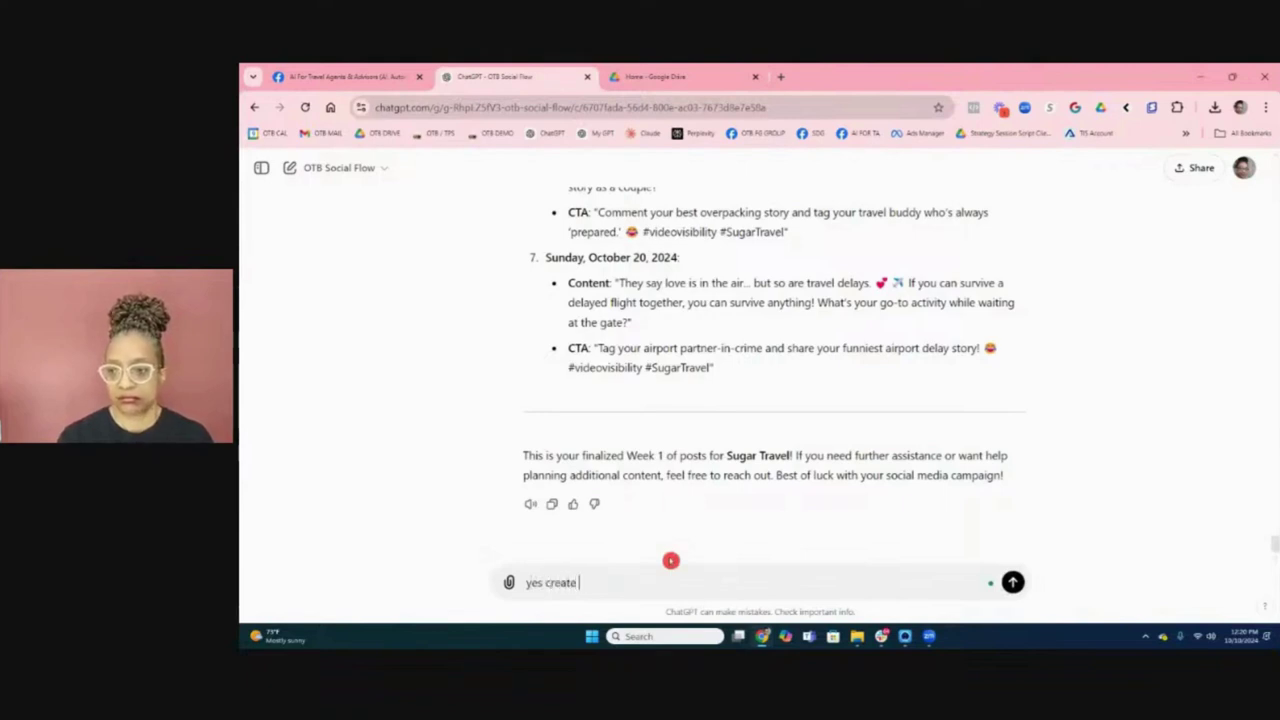
type(" the cvs")
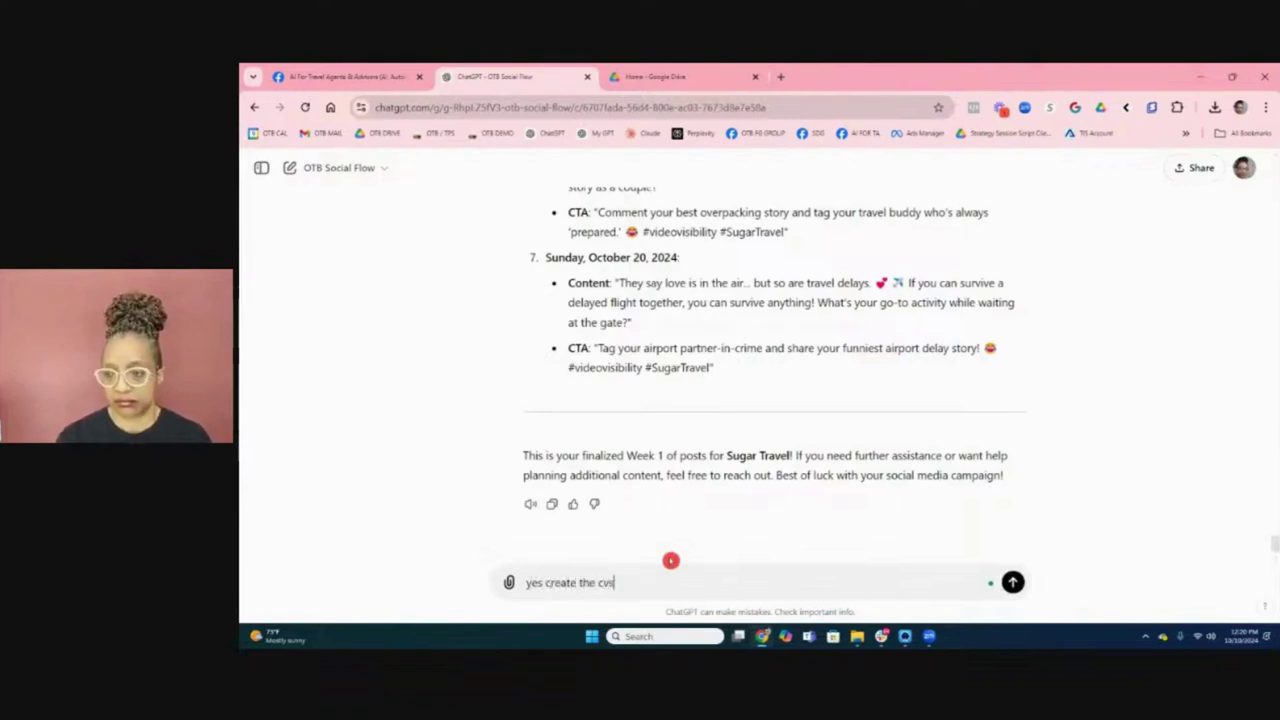
type(" download")
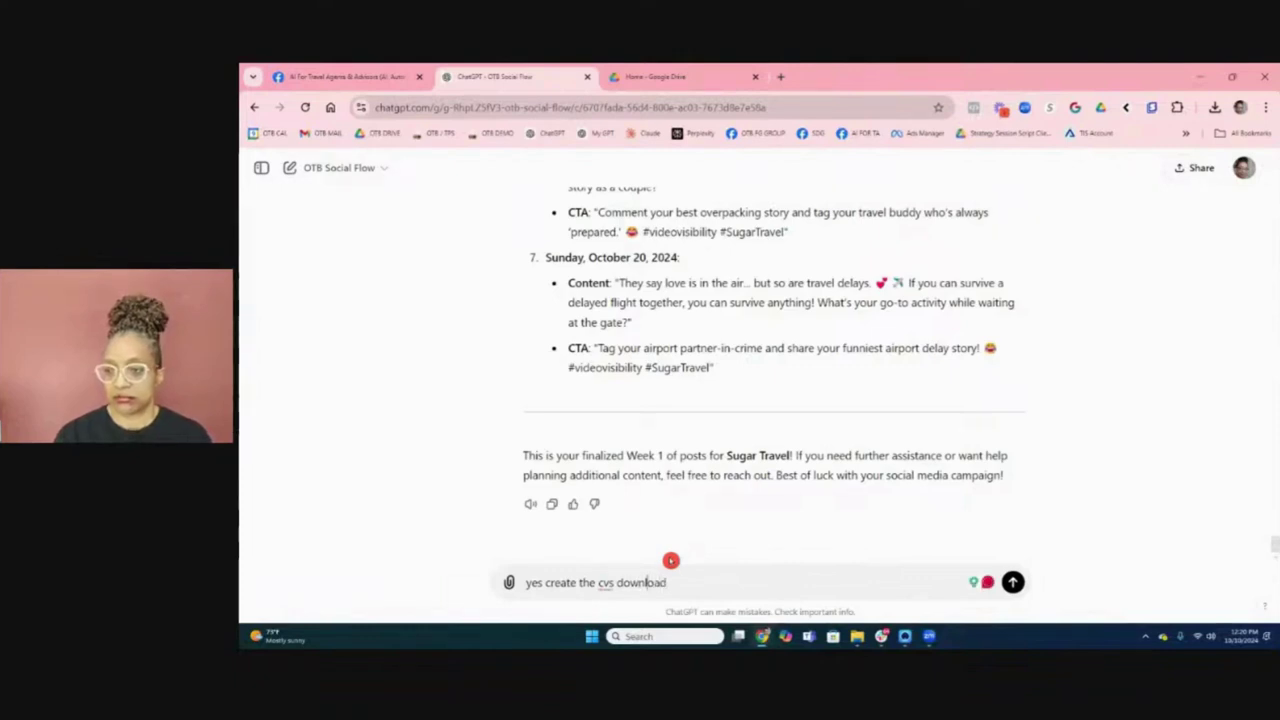
type("formated")
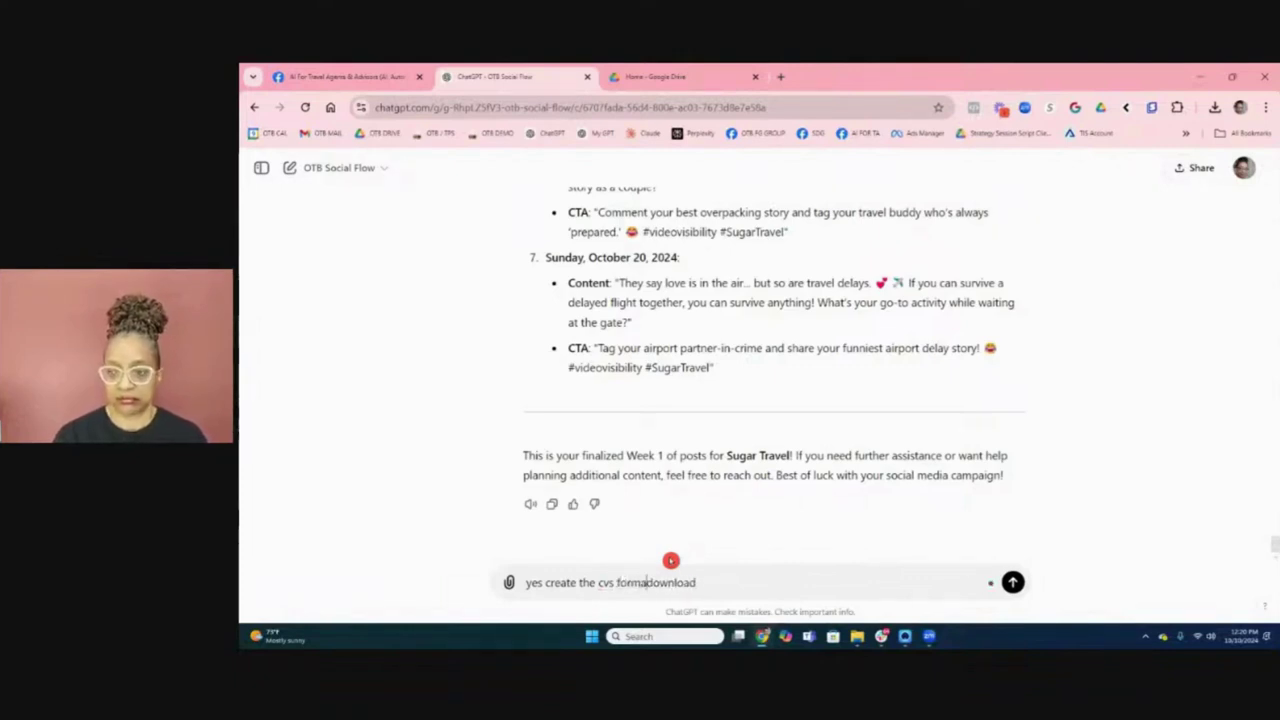
key("Return")
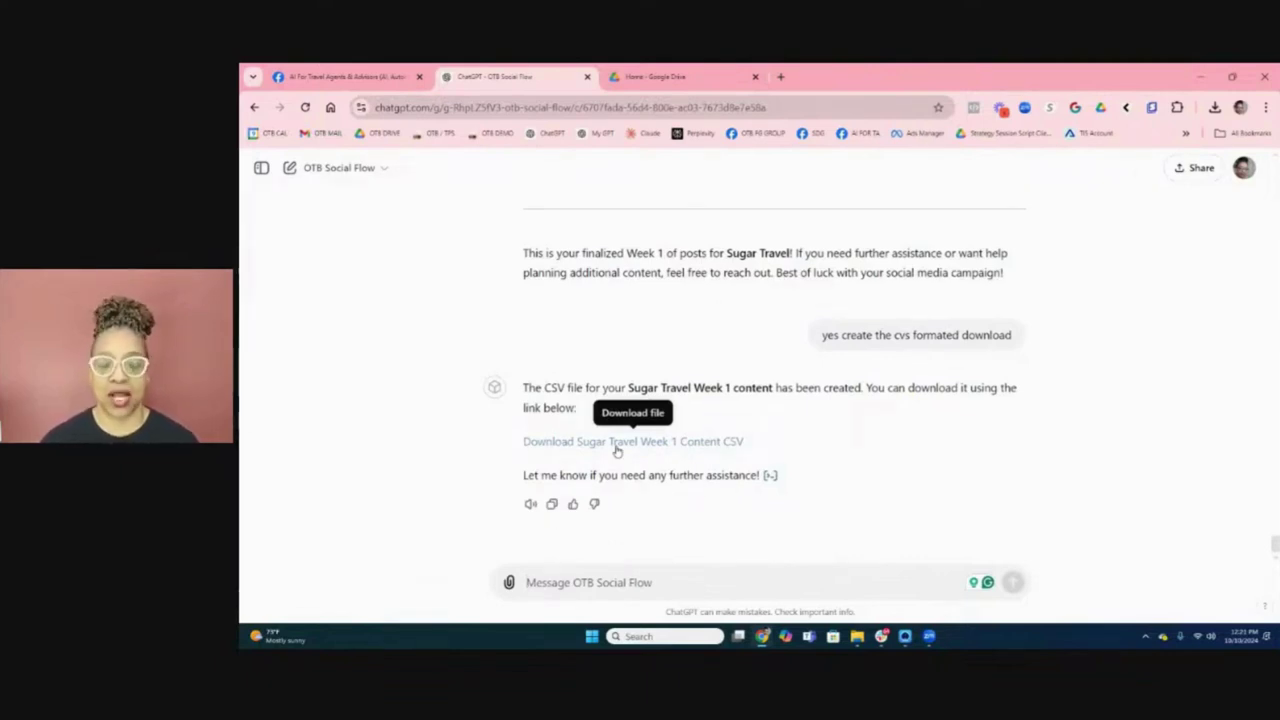
left_click(617, 451)
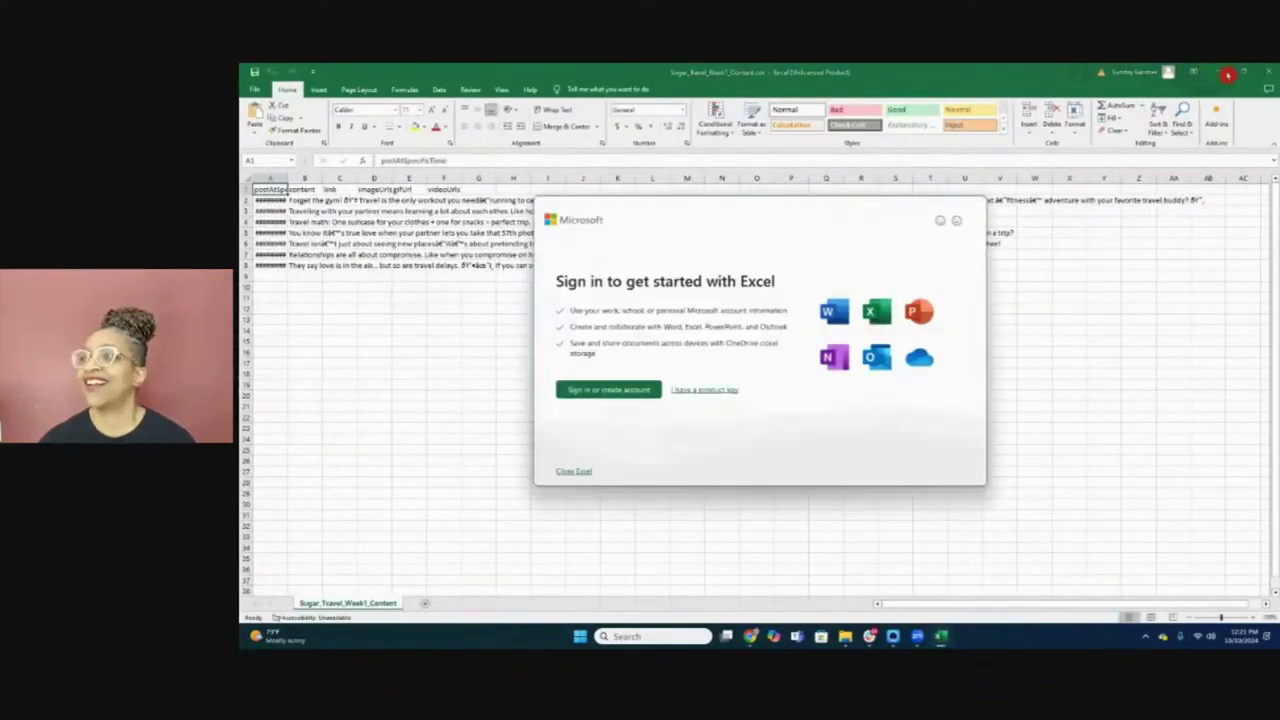
left_click(578, 471)
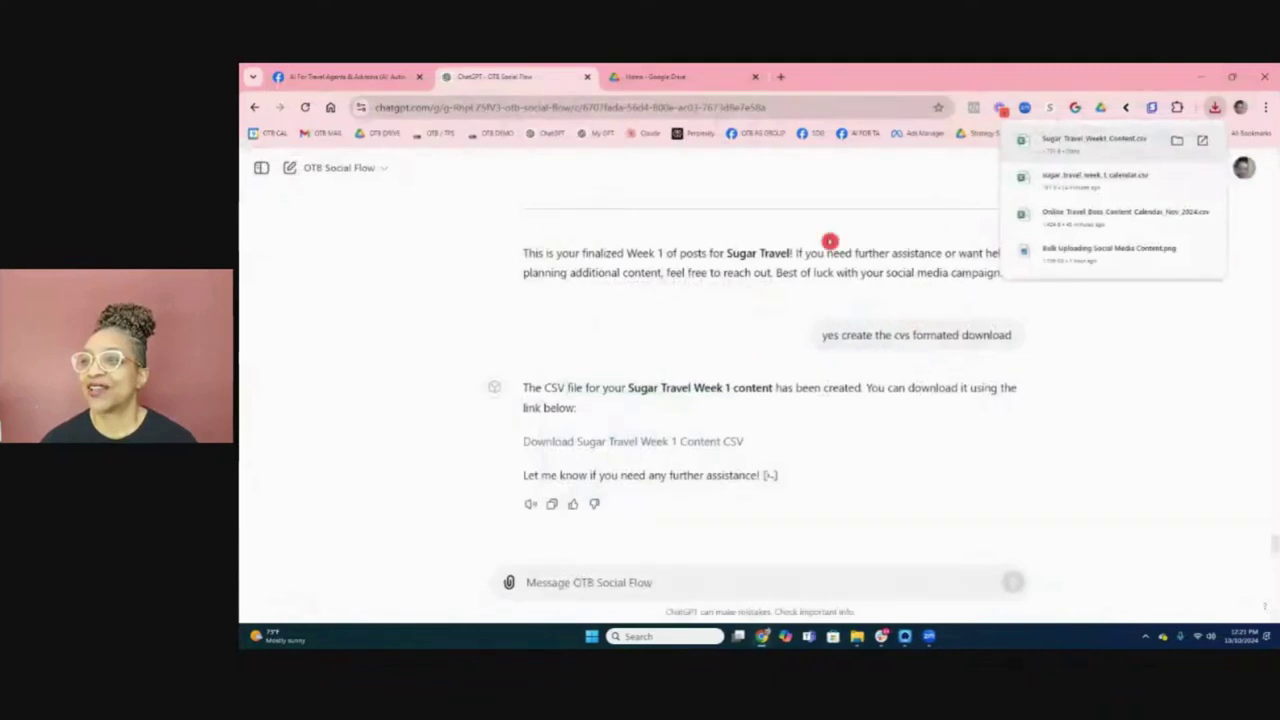
Switch to Google Drive and upload Sugar_Travel_Week1_Content.csv from the Downloads folder.
left_click(655, 76)
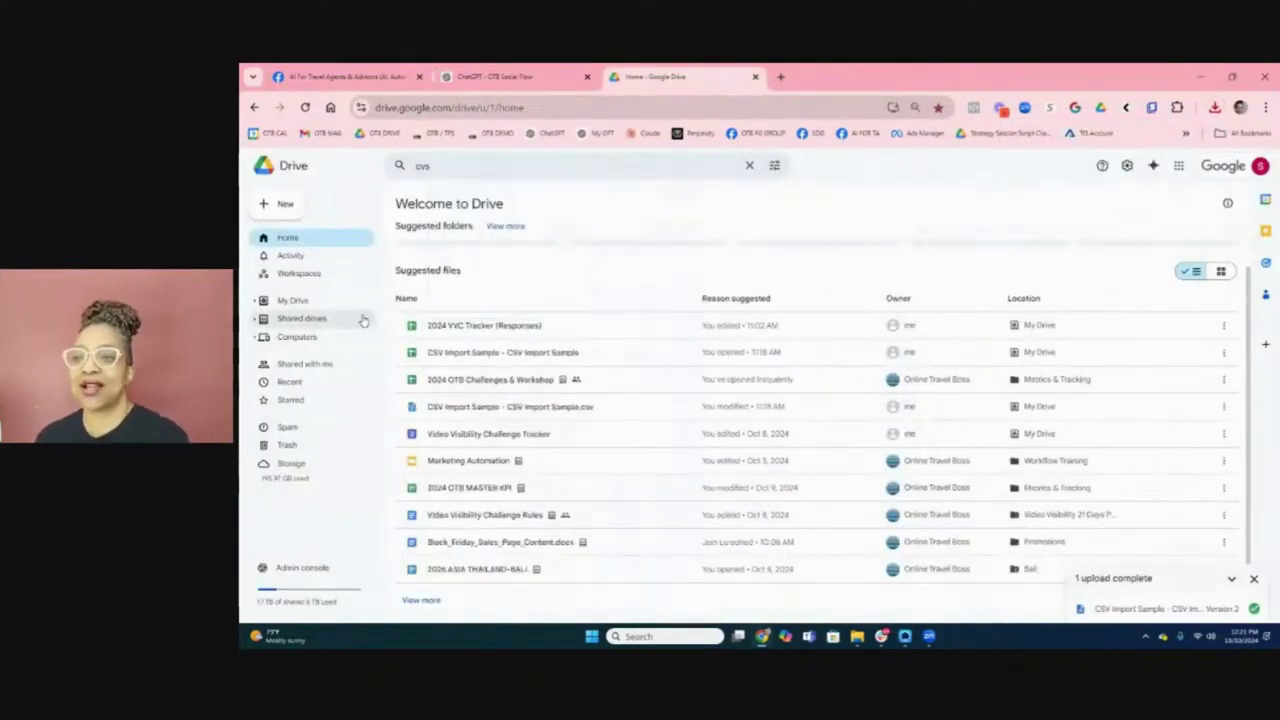
left_click(285, 206)
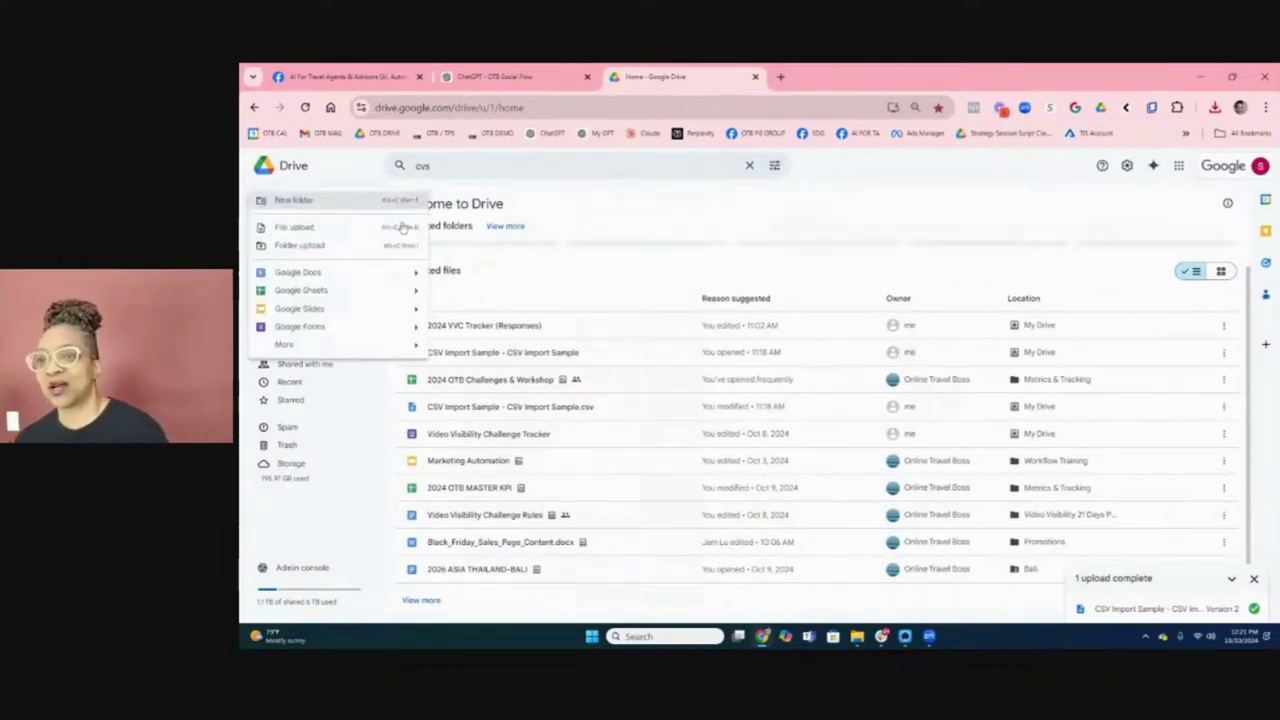
left_click(557, 286)
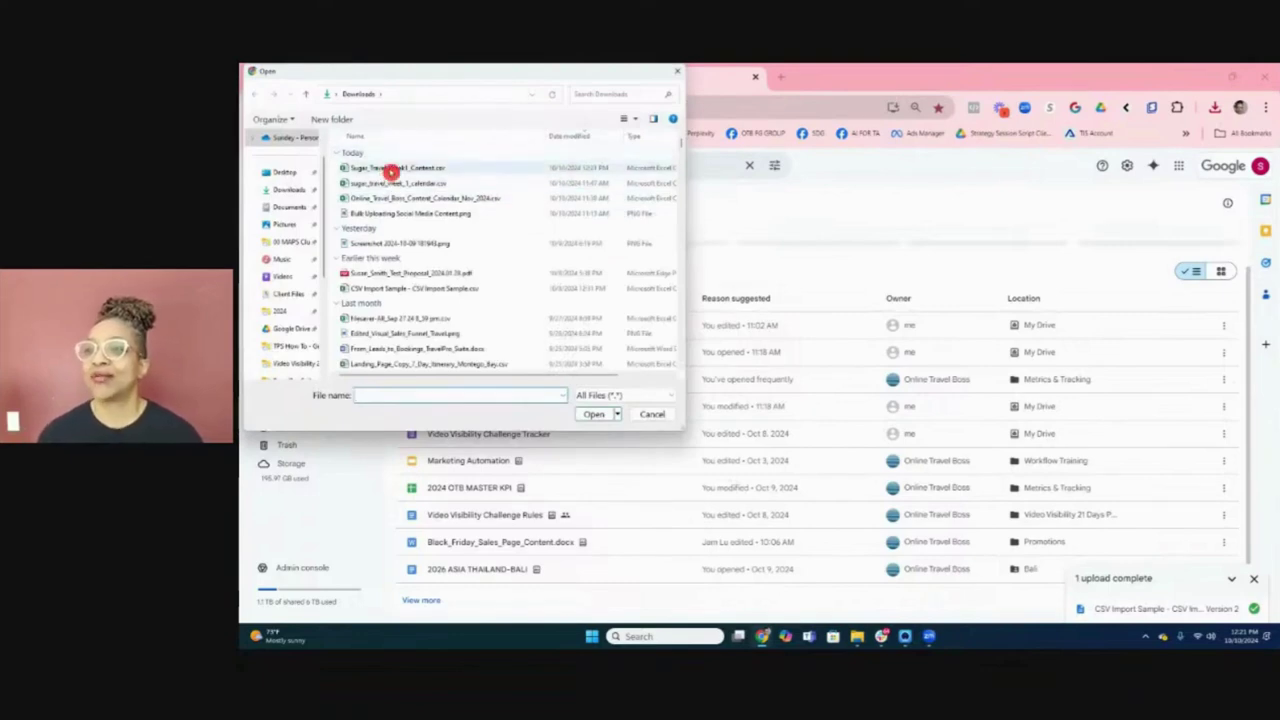
left_click(391, 170)
left_click(591, 414)
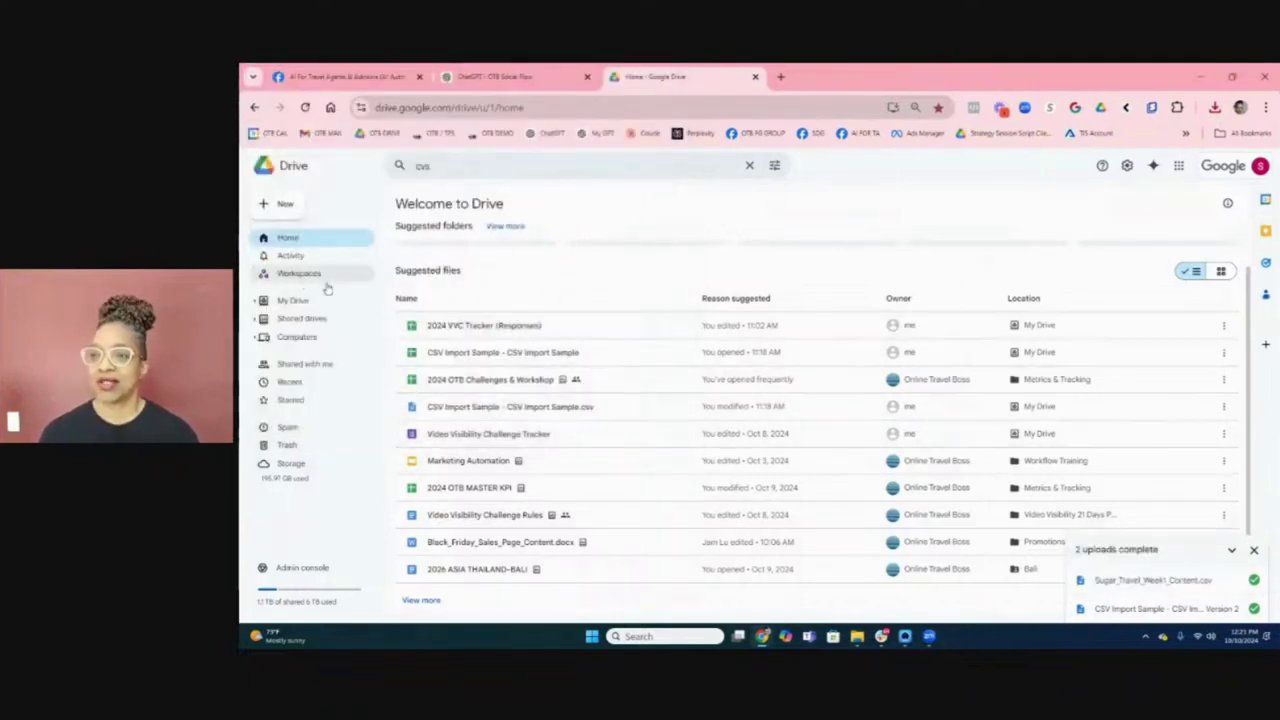
left_click(622, 328)
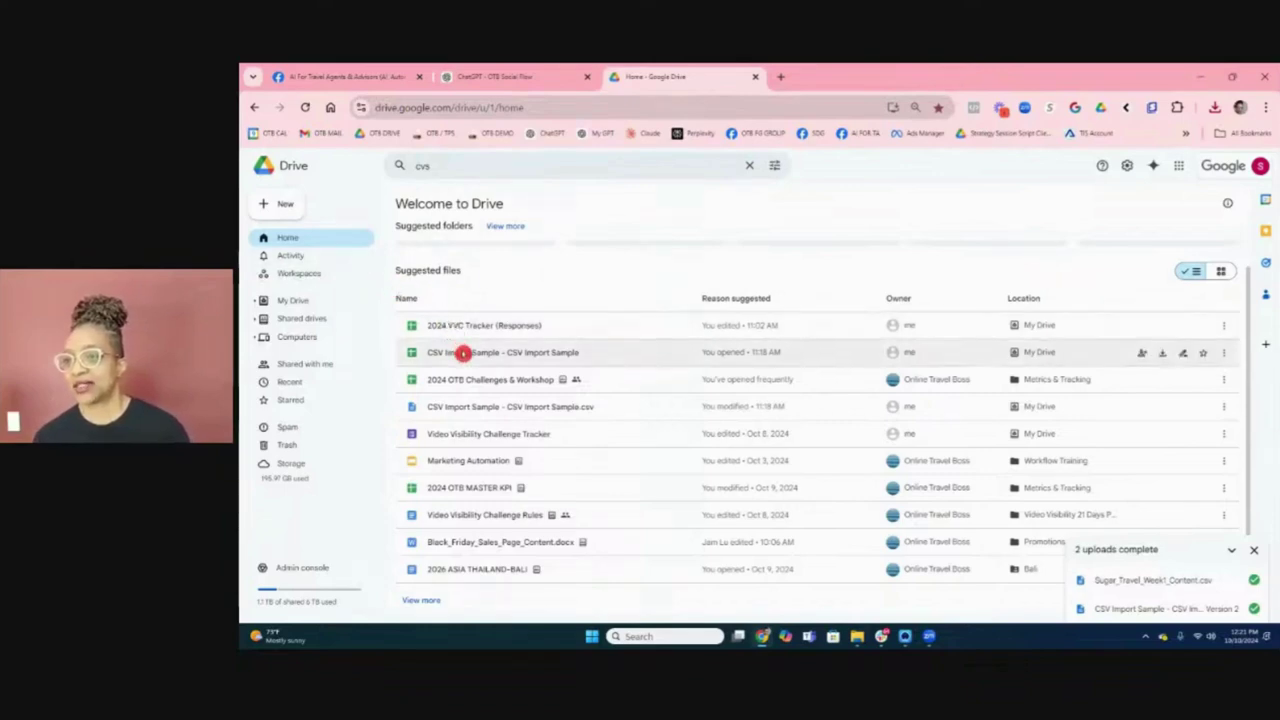
left_click(286, 206)
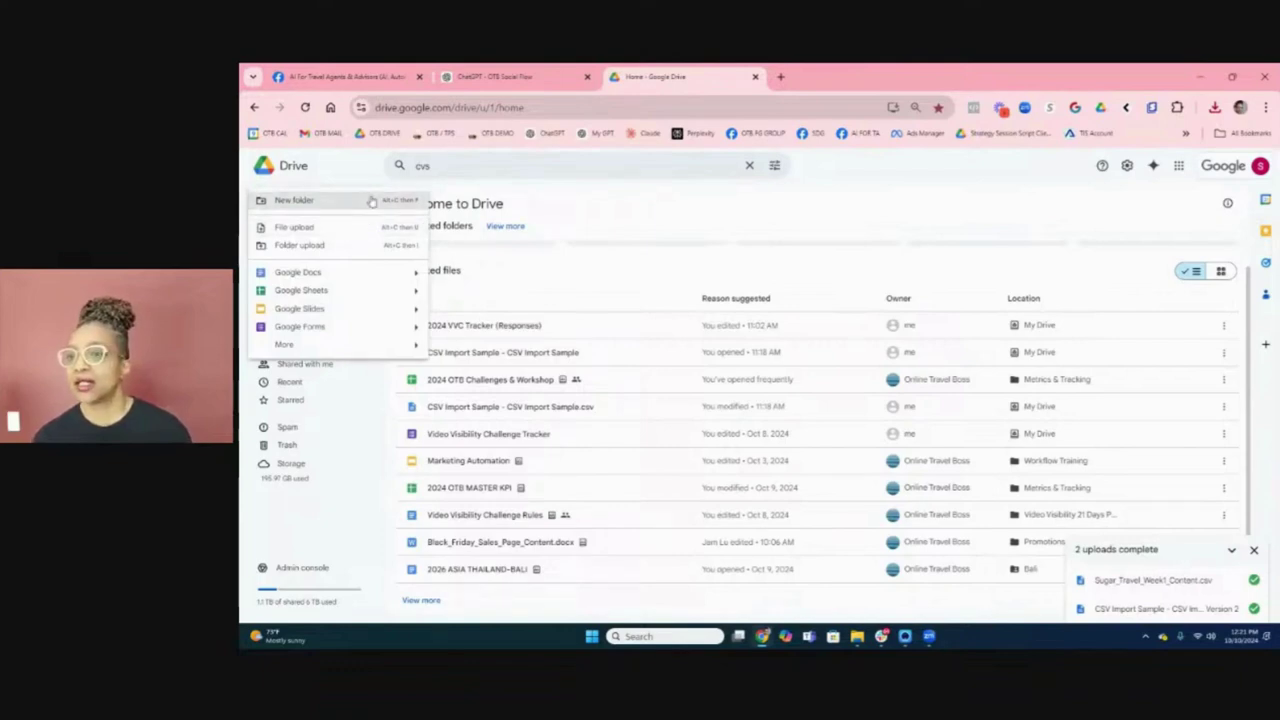
left_click(607, 215)
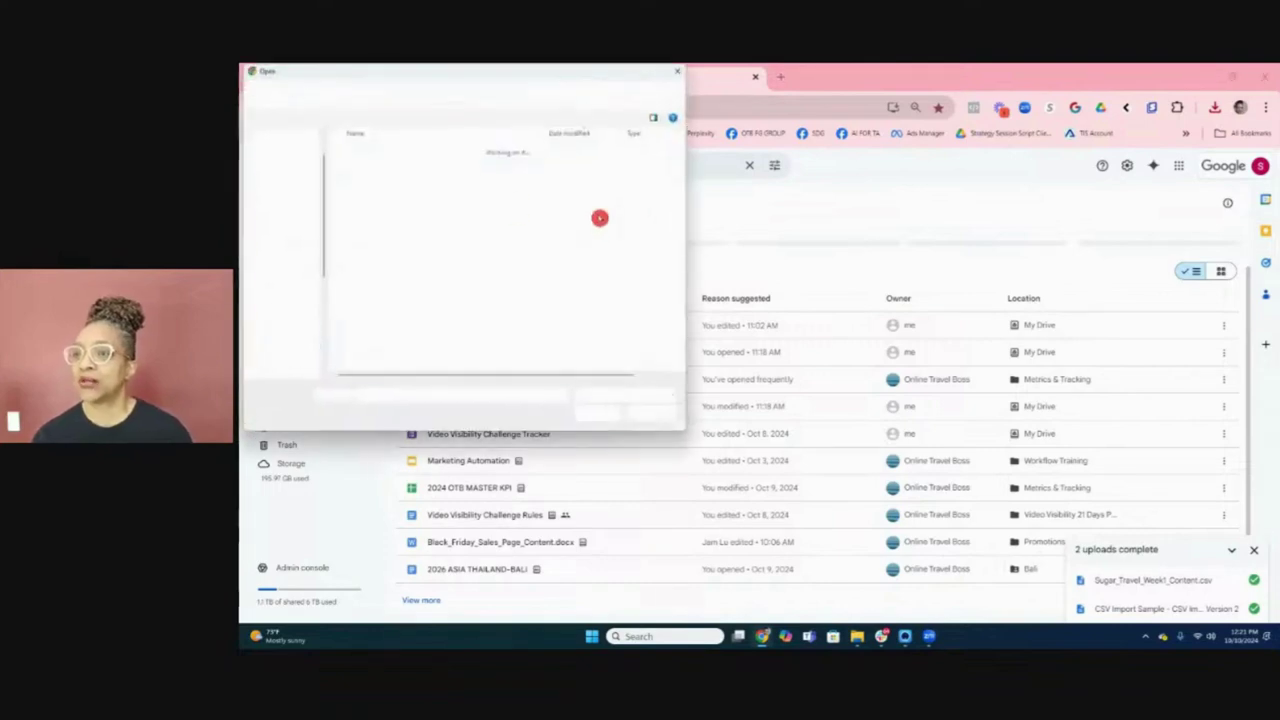
double_click(425, 170)
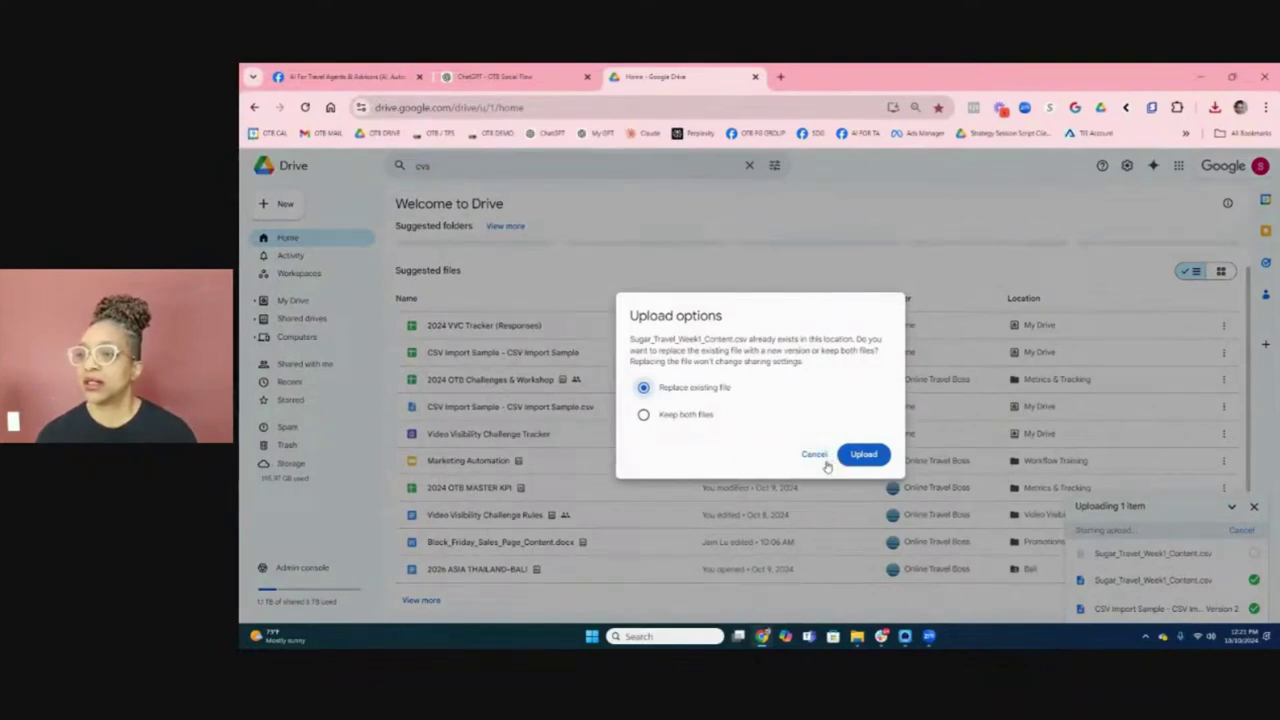
left_click(808, 454)
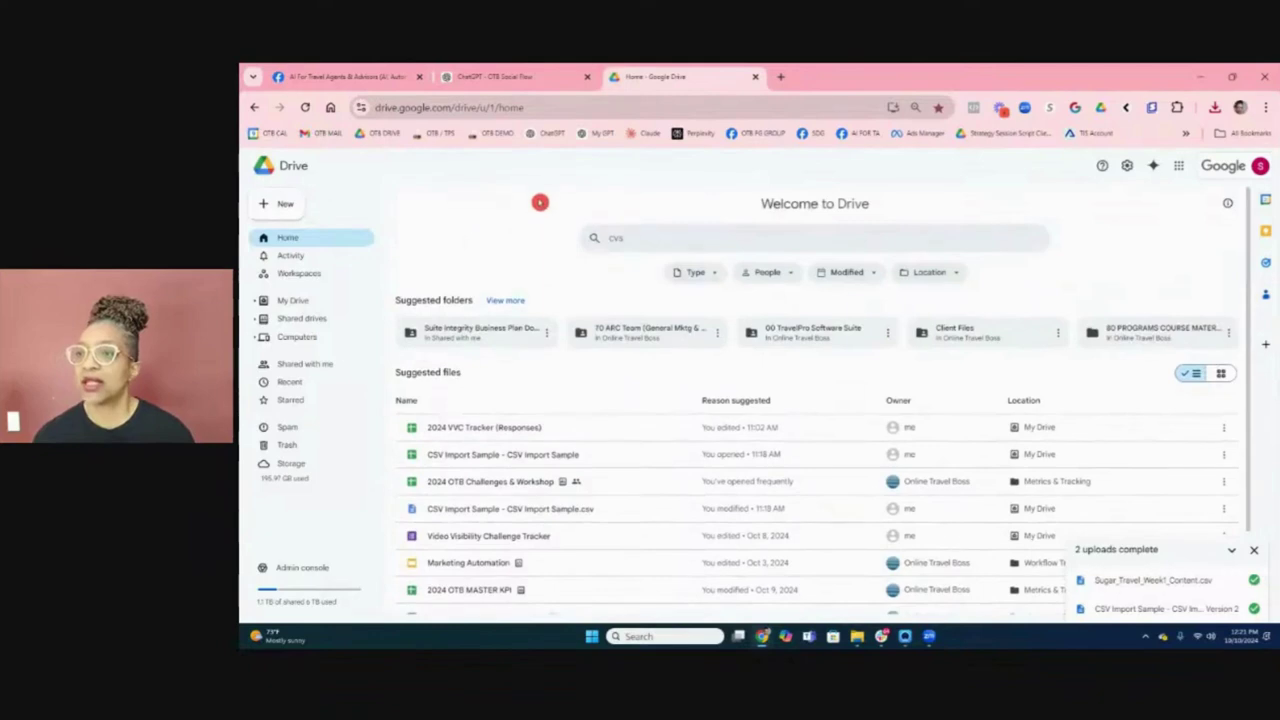
Clear the Drive search text and open the recently uploaded Sugar_Travel_Week1_Content.csv with Google Sheets.
key("BackSpace")
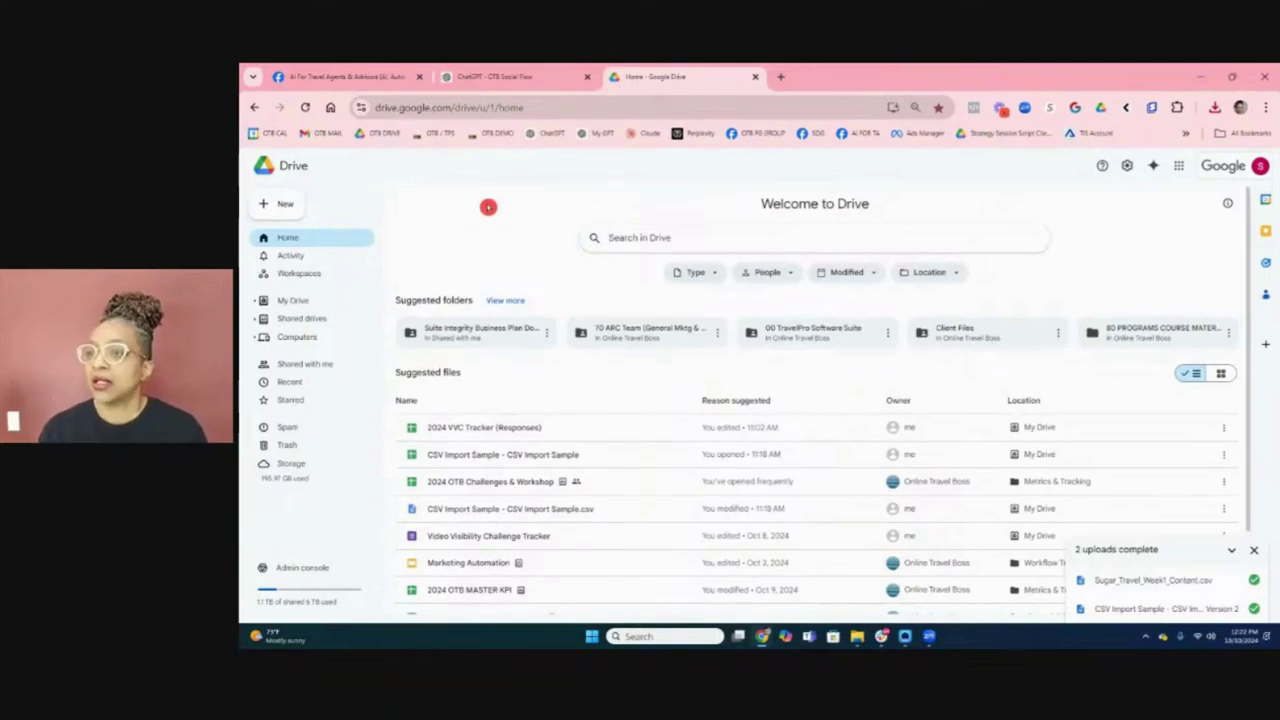
left_click(492, 198)
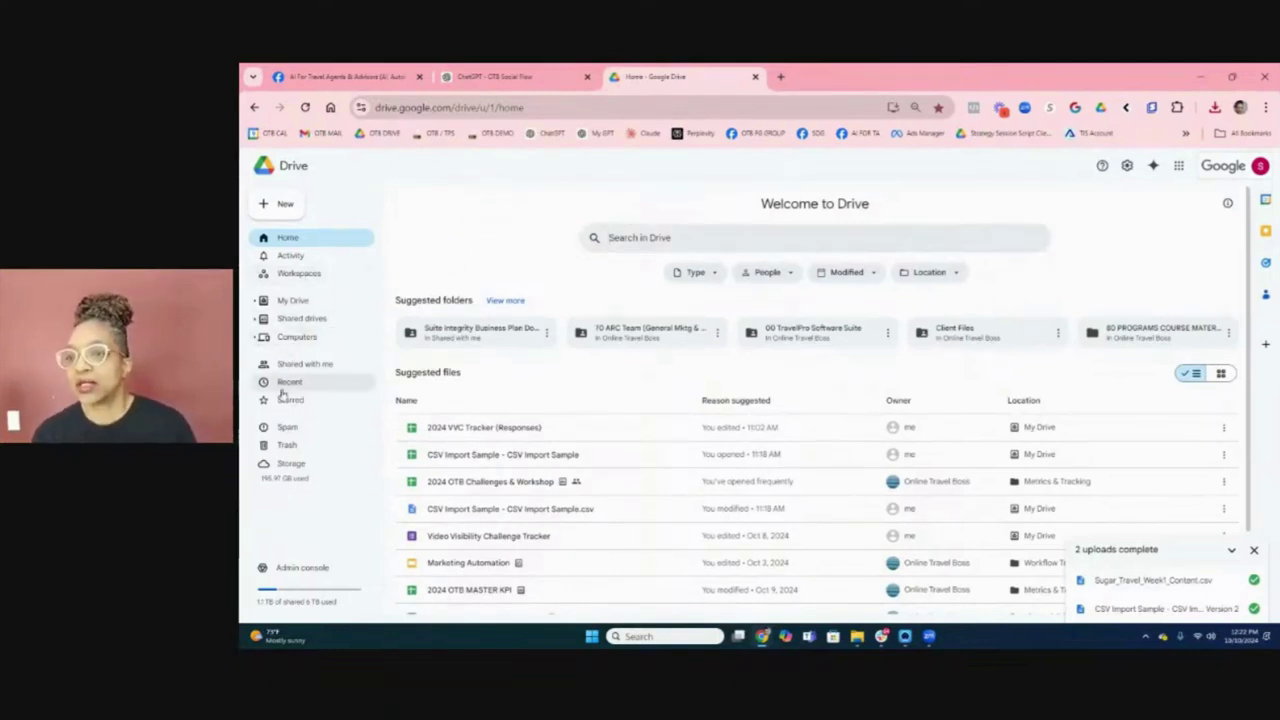
left_click(322, 378)
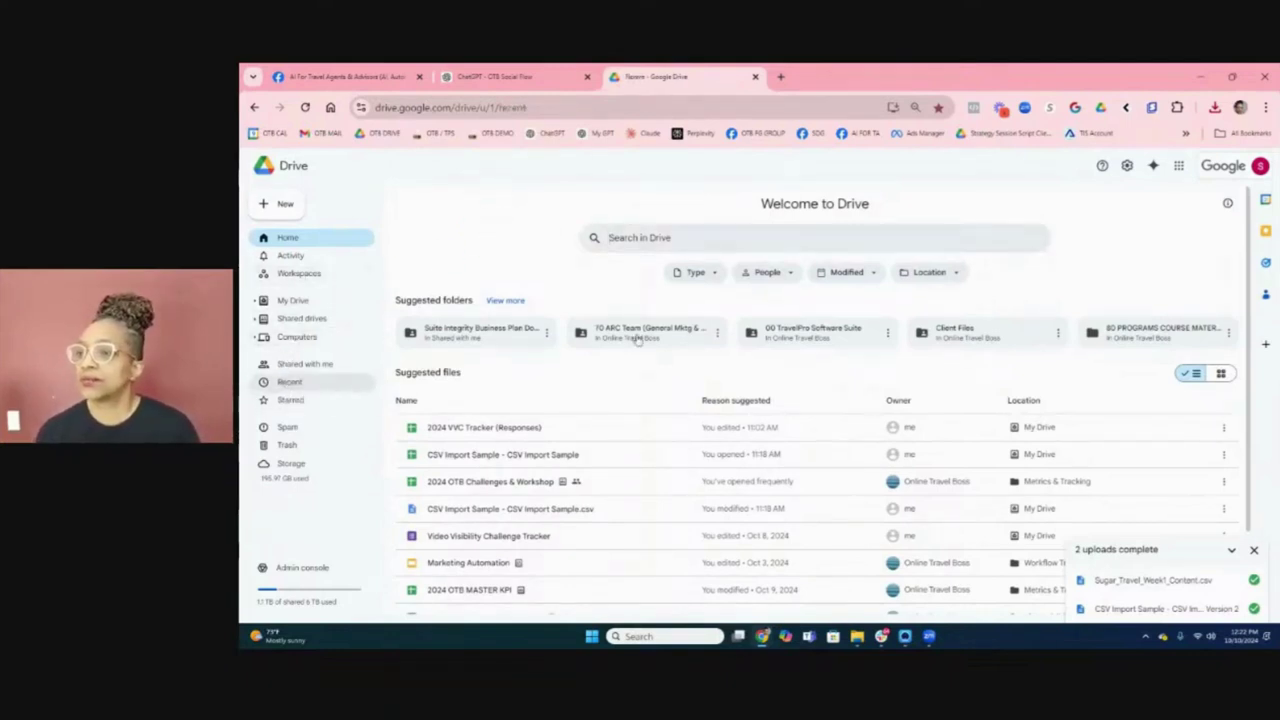
left_click(636, 339)
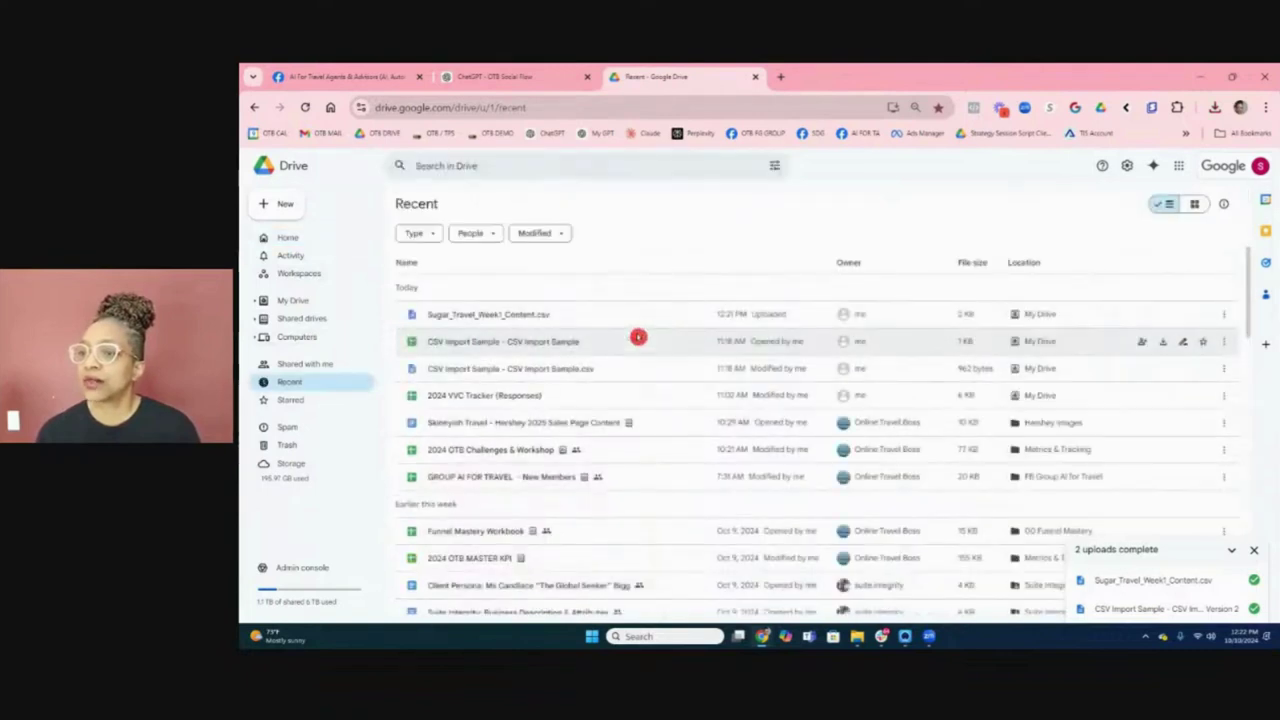
left_click(553, 311)
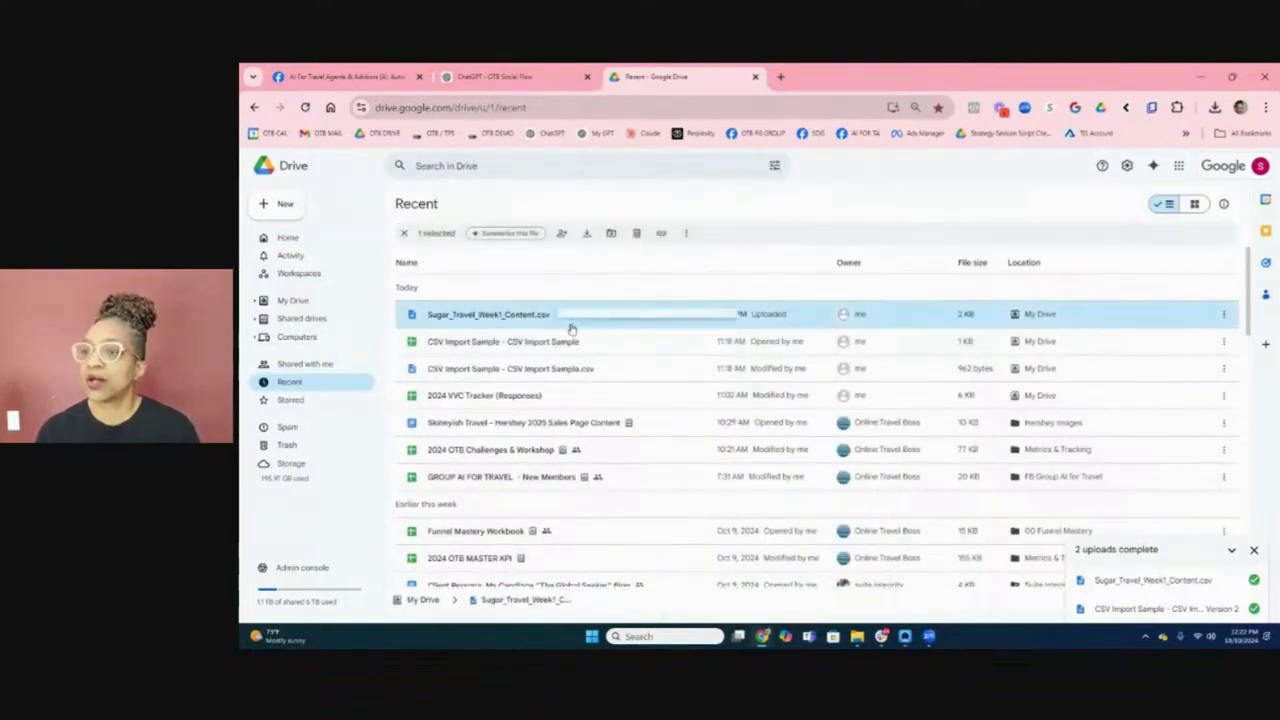
right_click(558, 318)
mouse_move(660, 326)
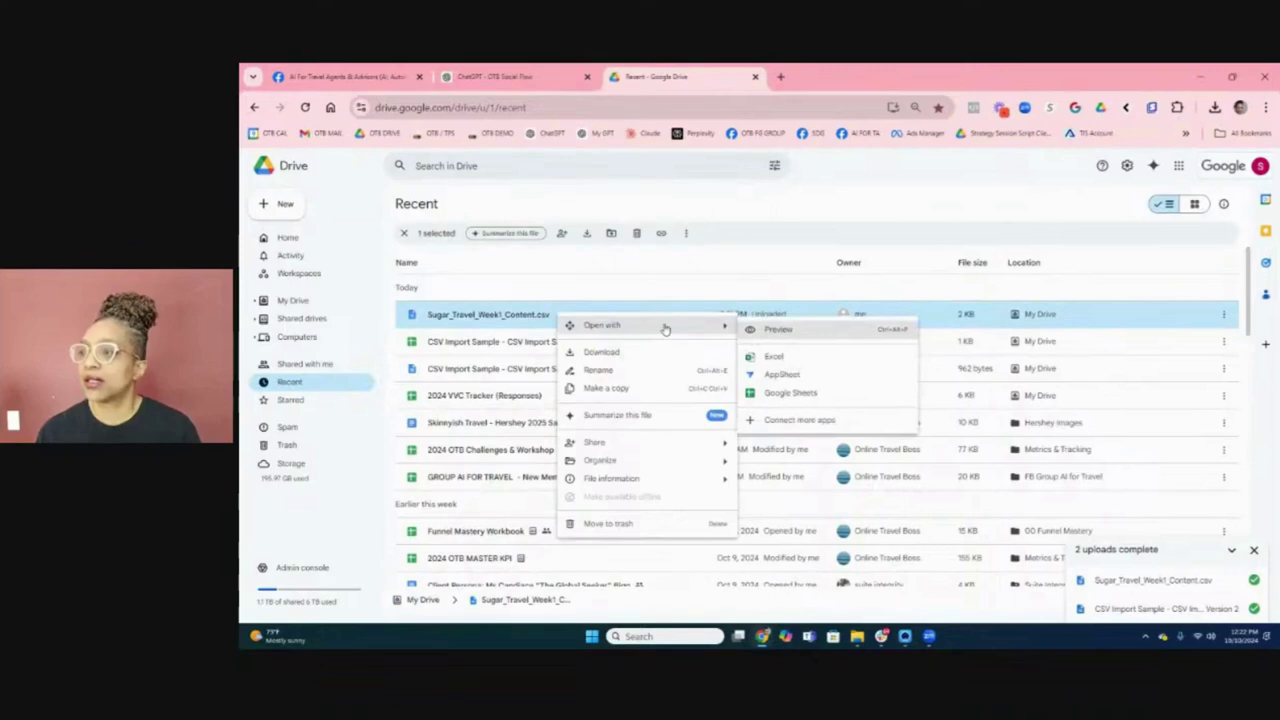
left_click(788, 391)
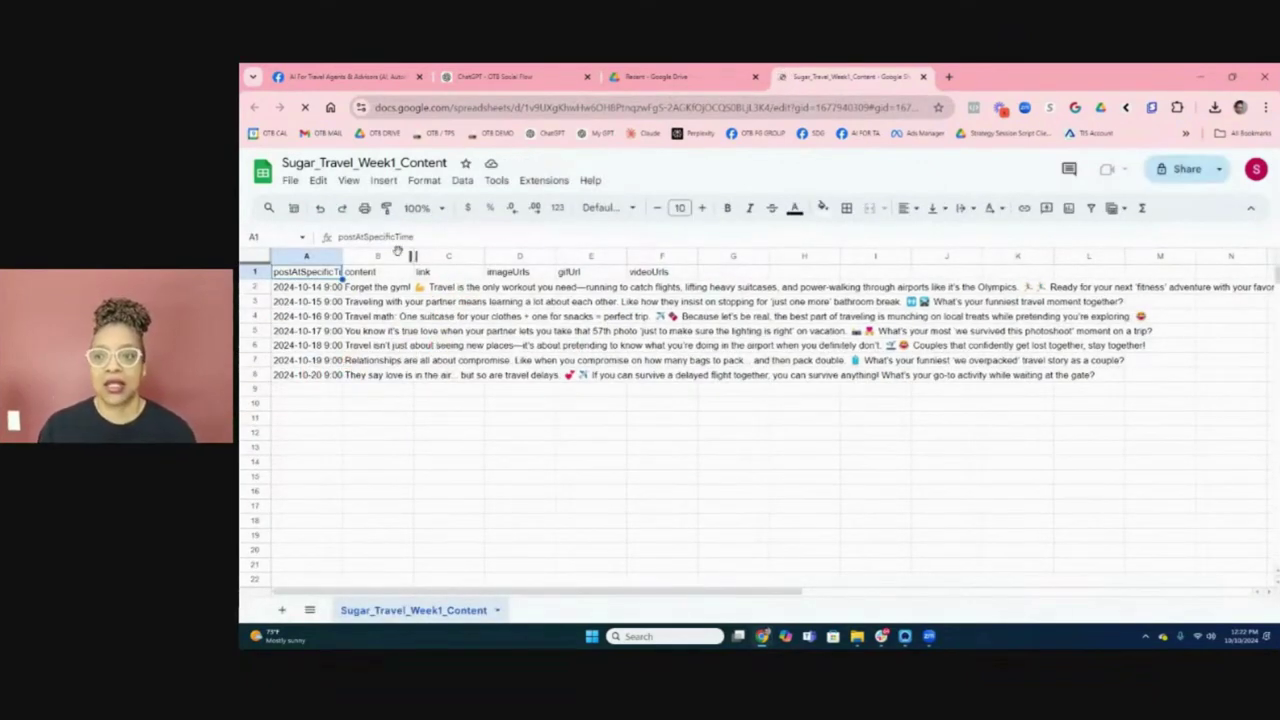
Widen the postAtSpecificTime and content columns and wrap the text in the content column.
left_click_drag(413, 256, 664, 268)
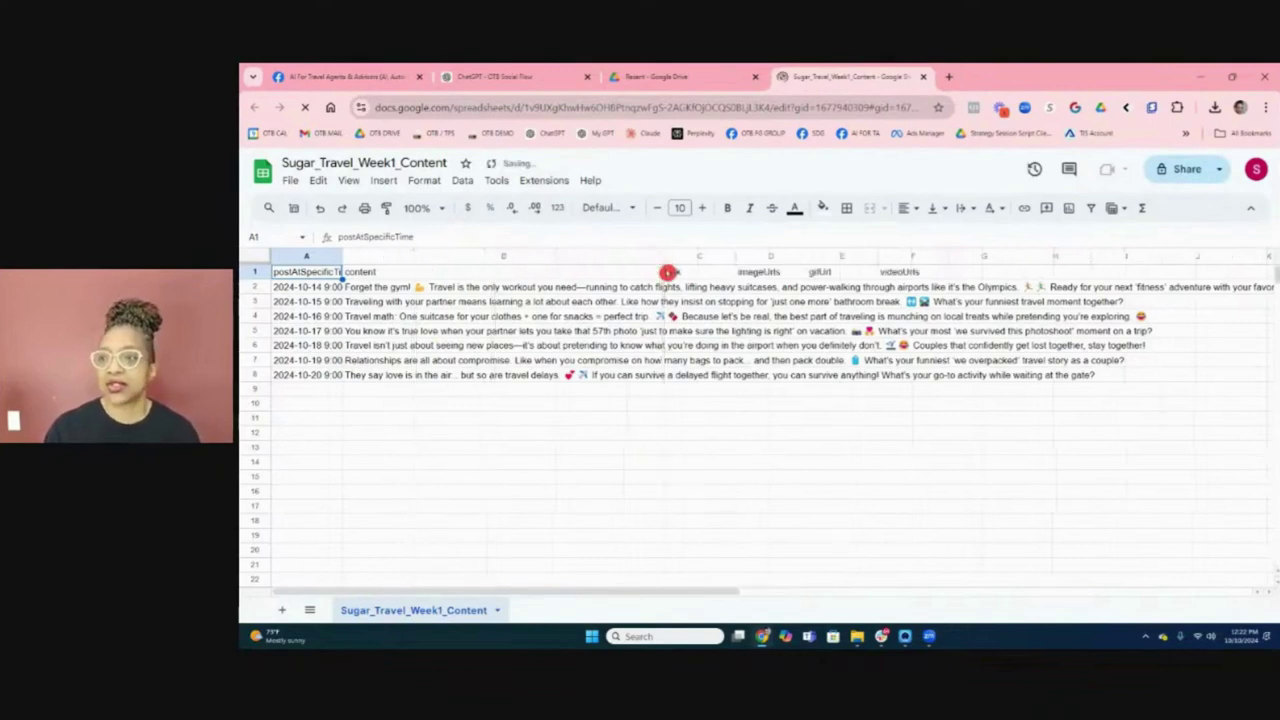
left_click(547, 252)
right_click(547, 252)
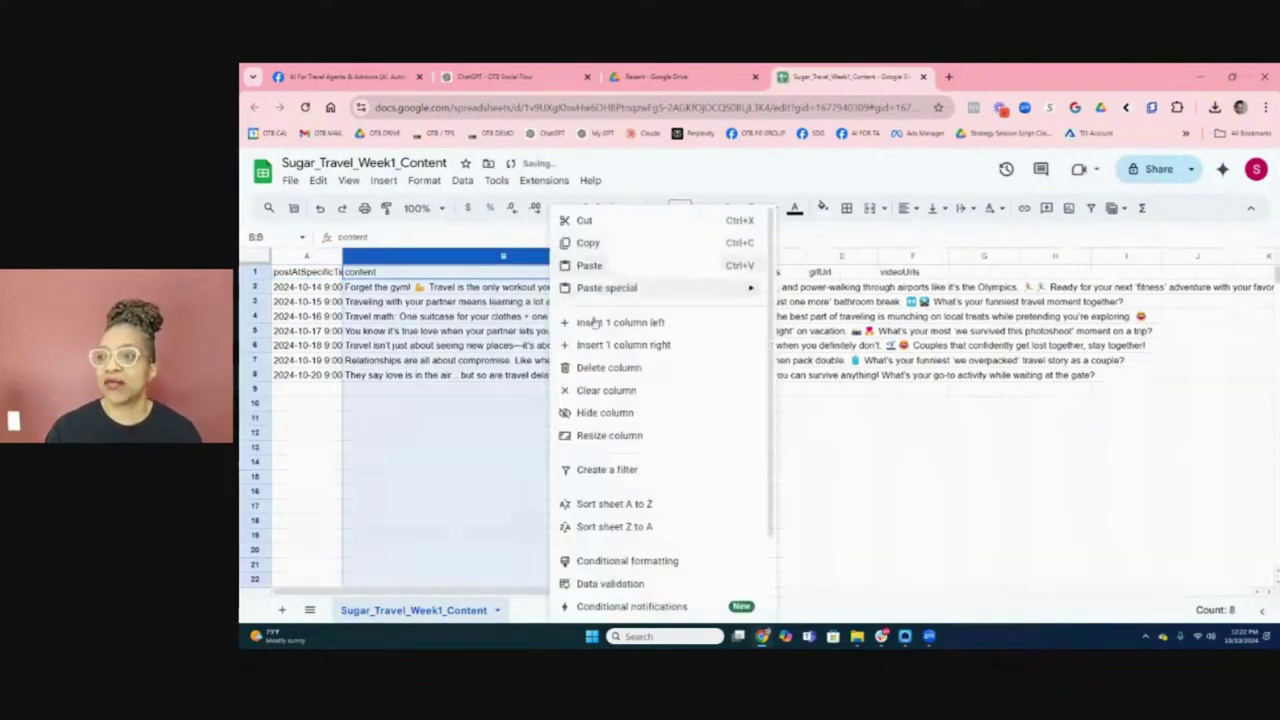
mouse_move(669, 288)
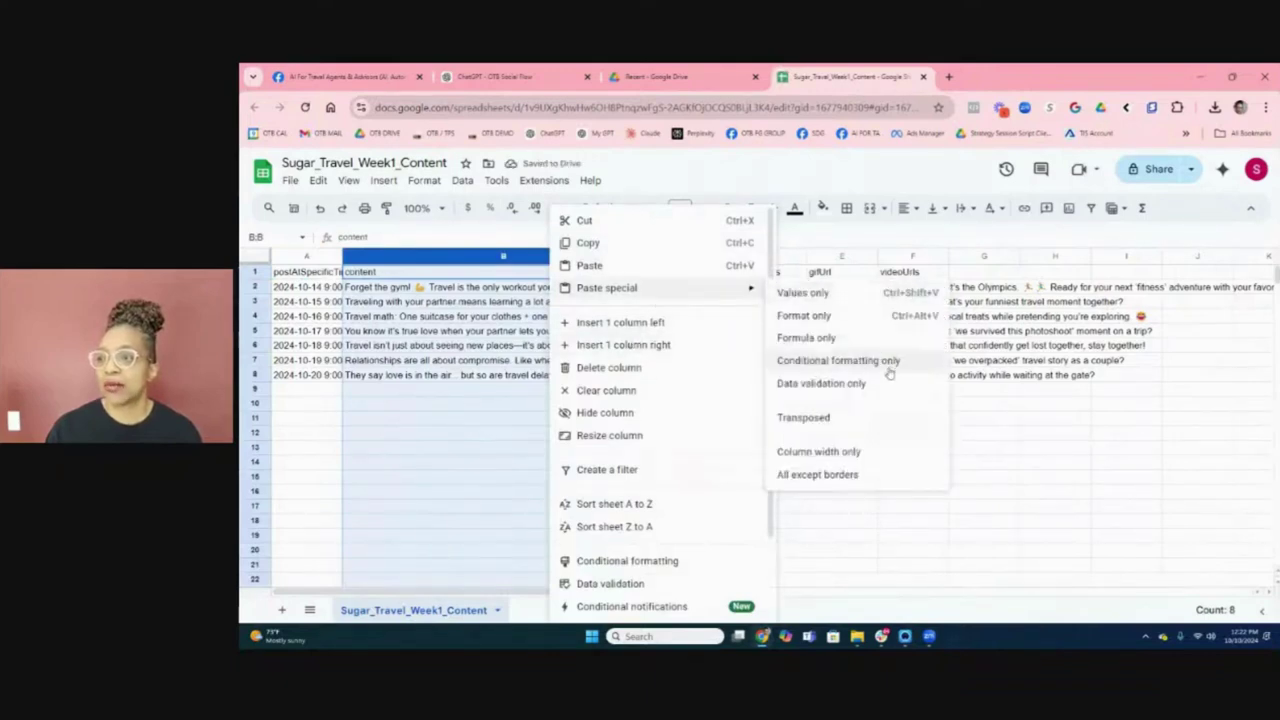
left_click(966, 208)
left_click(987, 235)
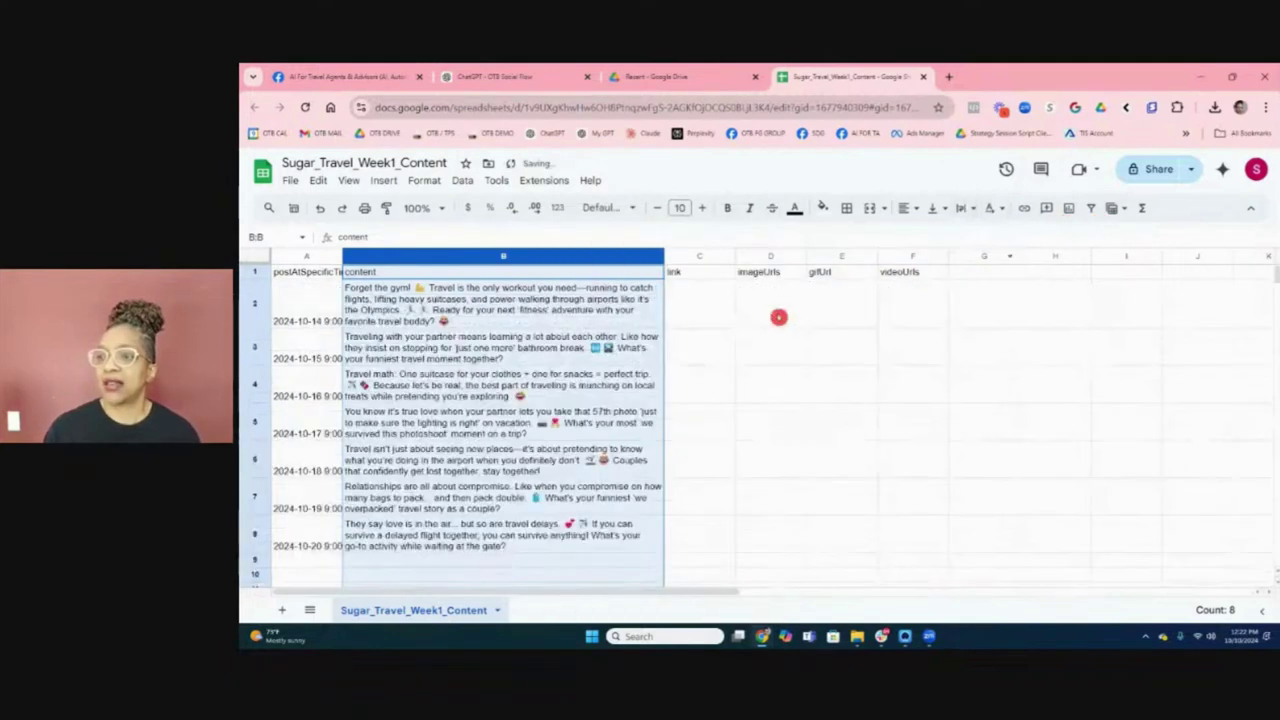
left_click(700, 465)
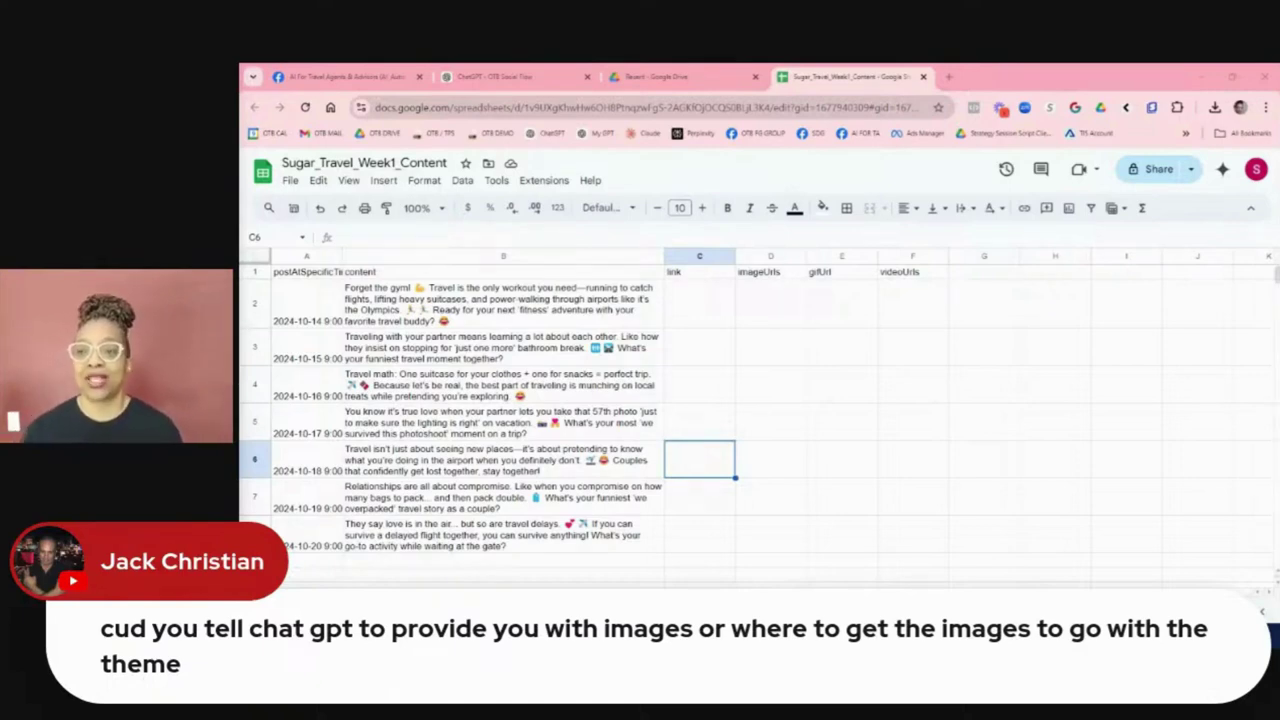
left_click_drag(341, 255, 391, 255)
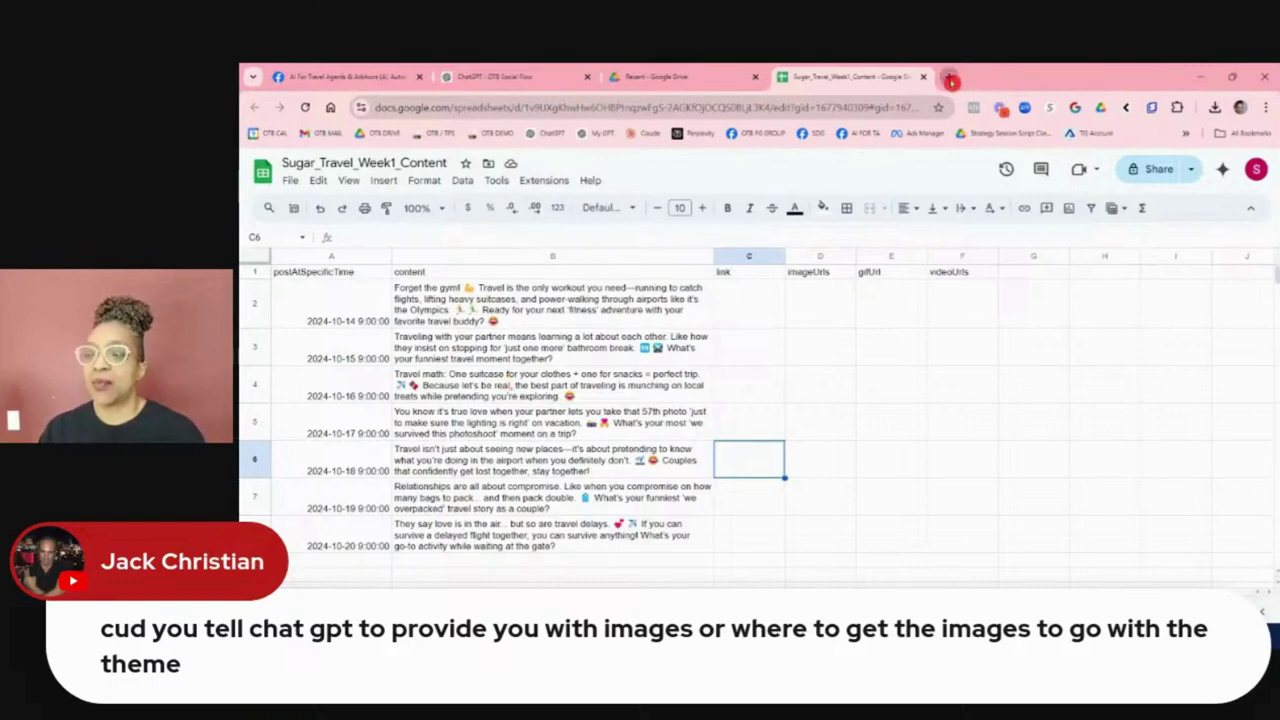
Open the OTB demo site in a new browser tab and go to its marketing Social Planner.
left_click(949, 77)
left_click(499, 134)
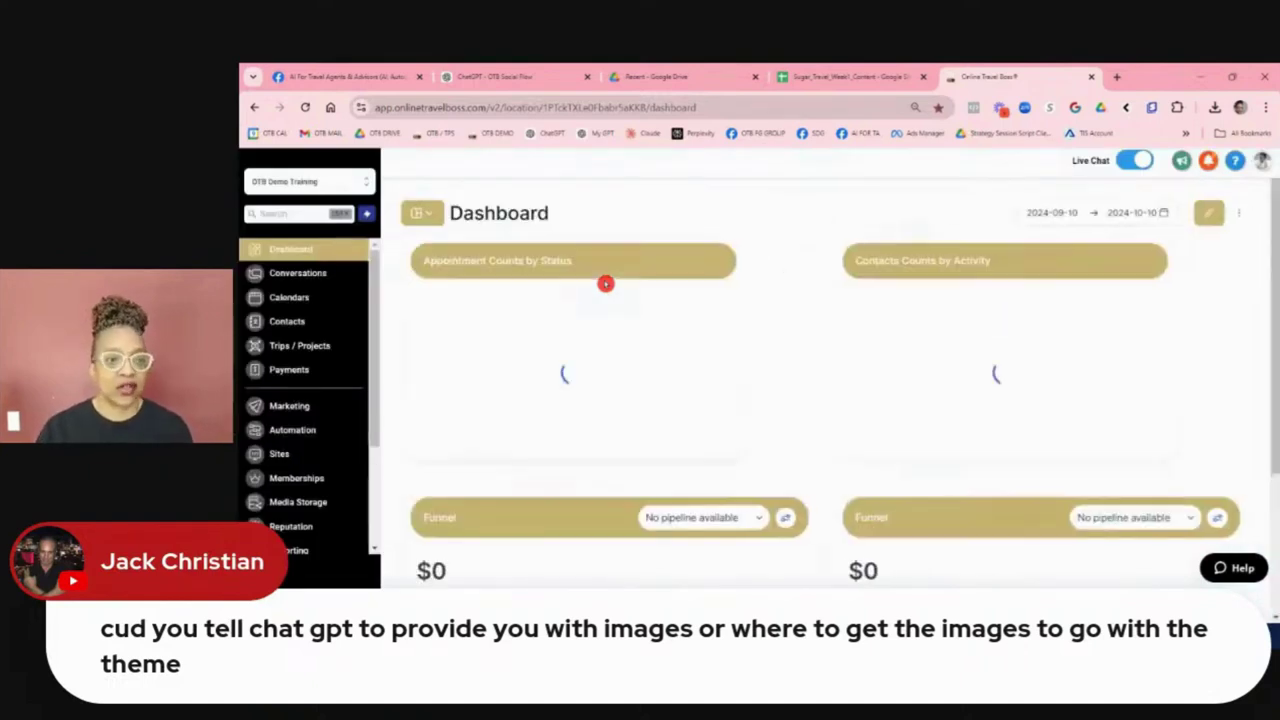
left_click(293, 407)
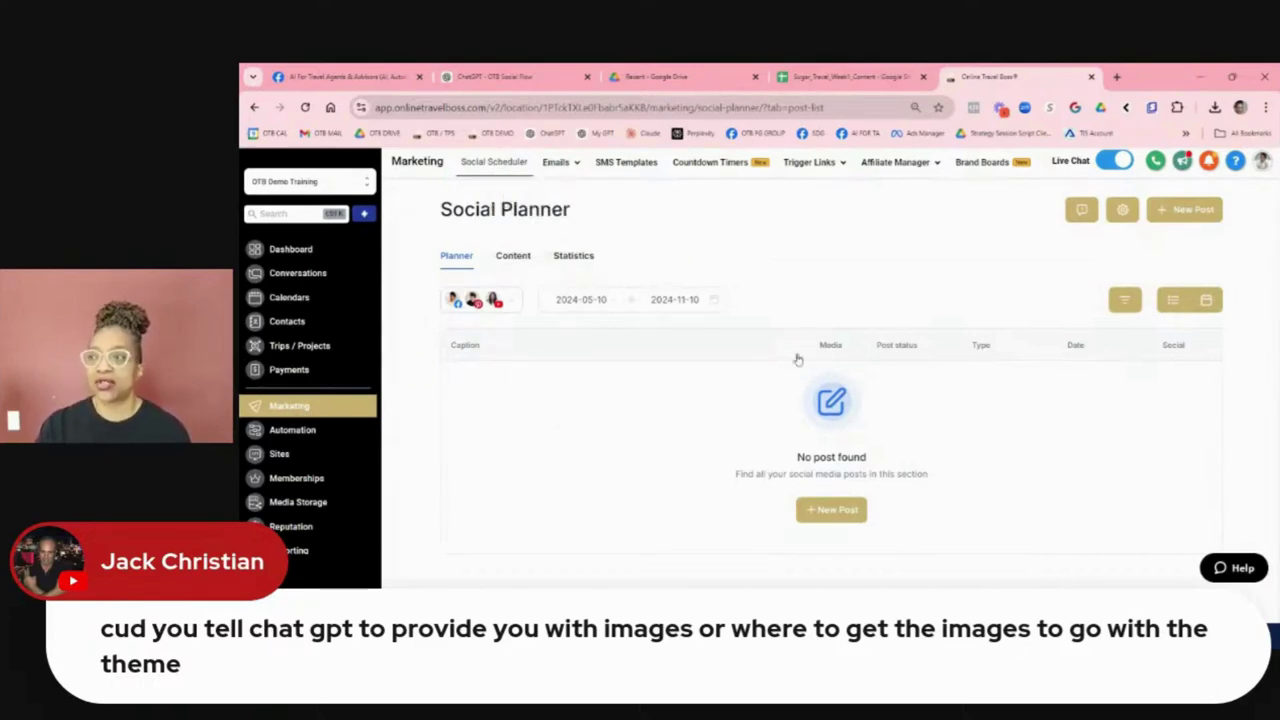
Try to bulk upload Sugar_Travel_Week1_Content.csv from the Downloads folder as a CSV post in the Social Planner.
left_click(1188, 219)
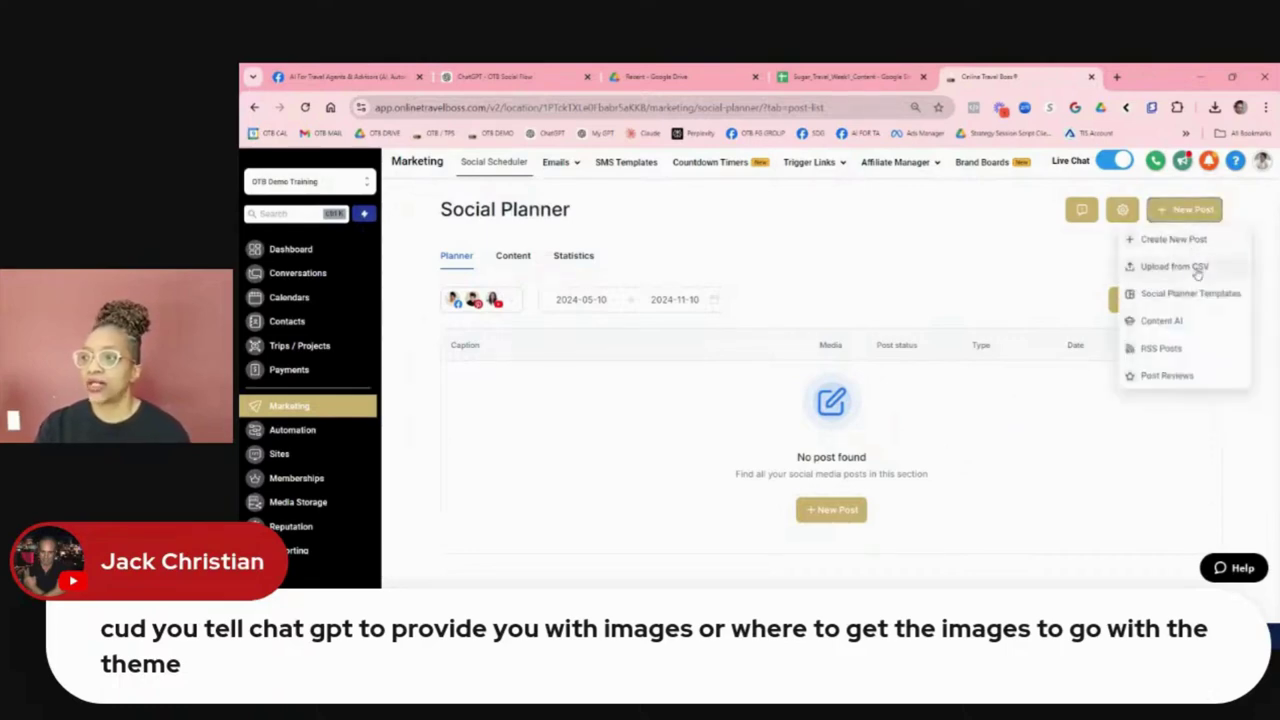
left_click(1197, 268)
left_click(778, 438)
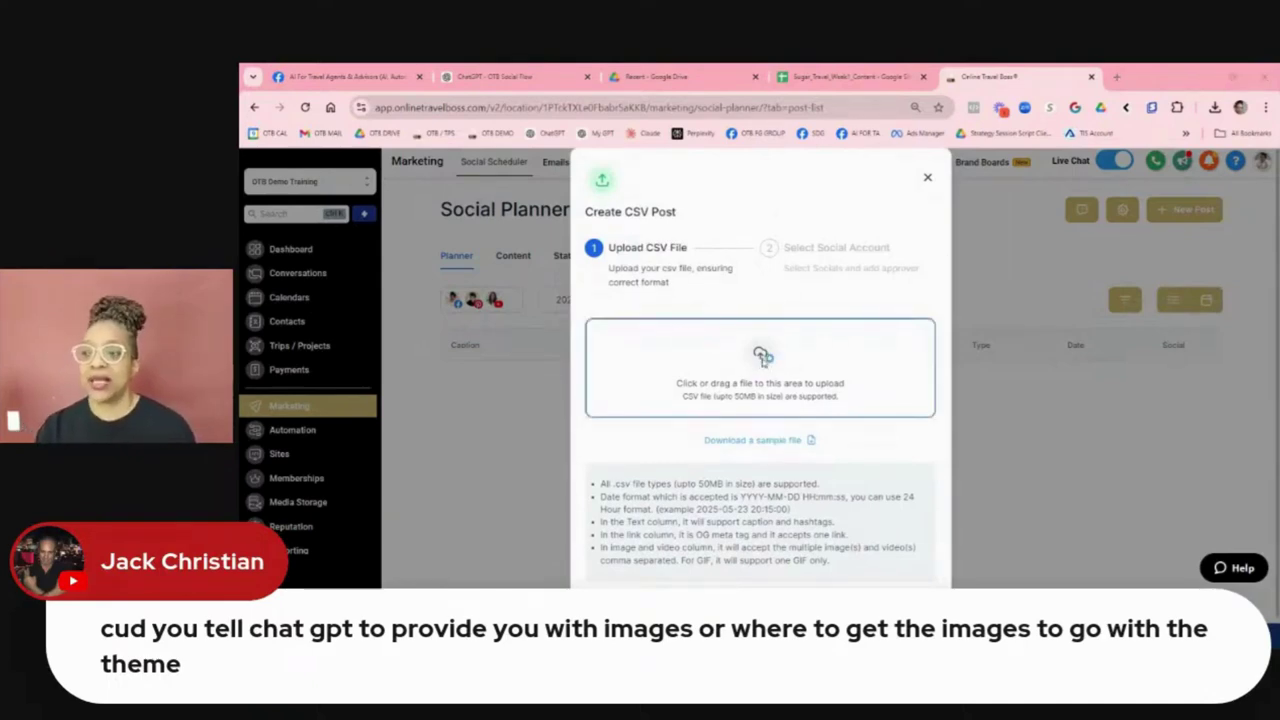
left_click(762, 356)
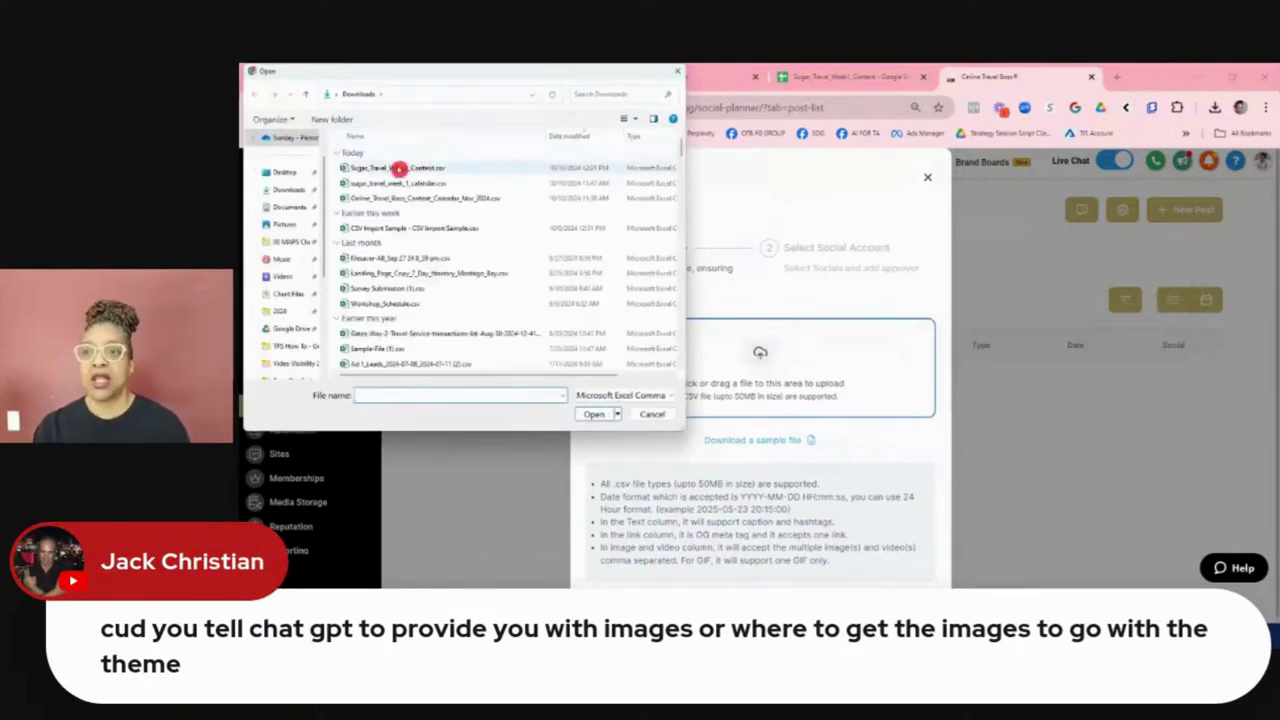
left_click(410, 168)
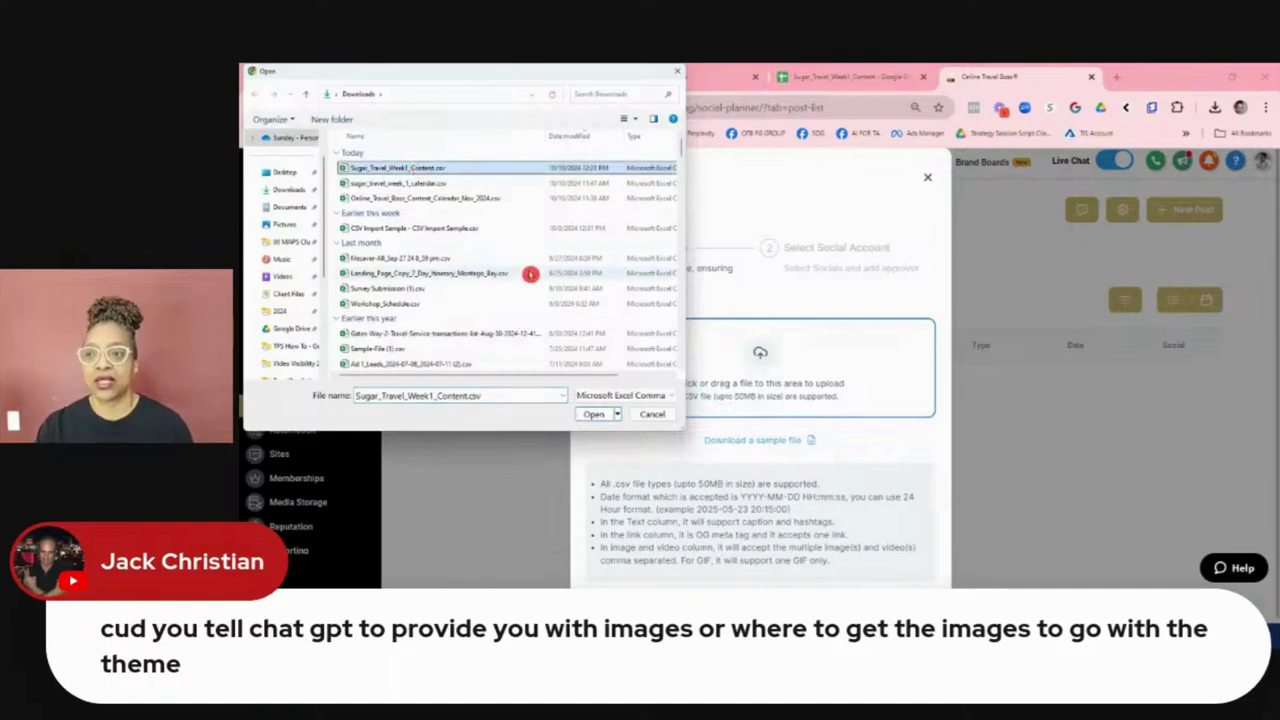
left_click(597, 413)
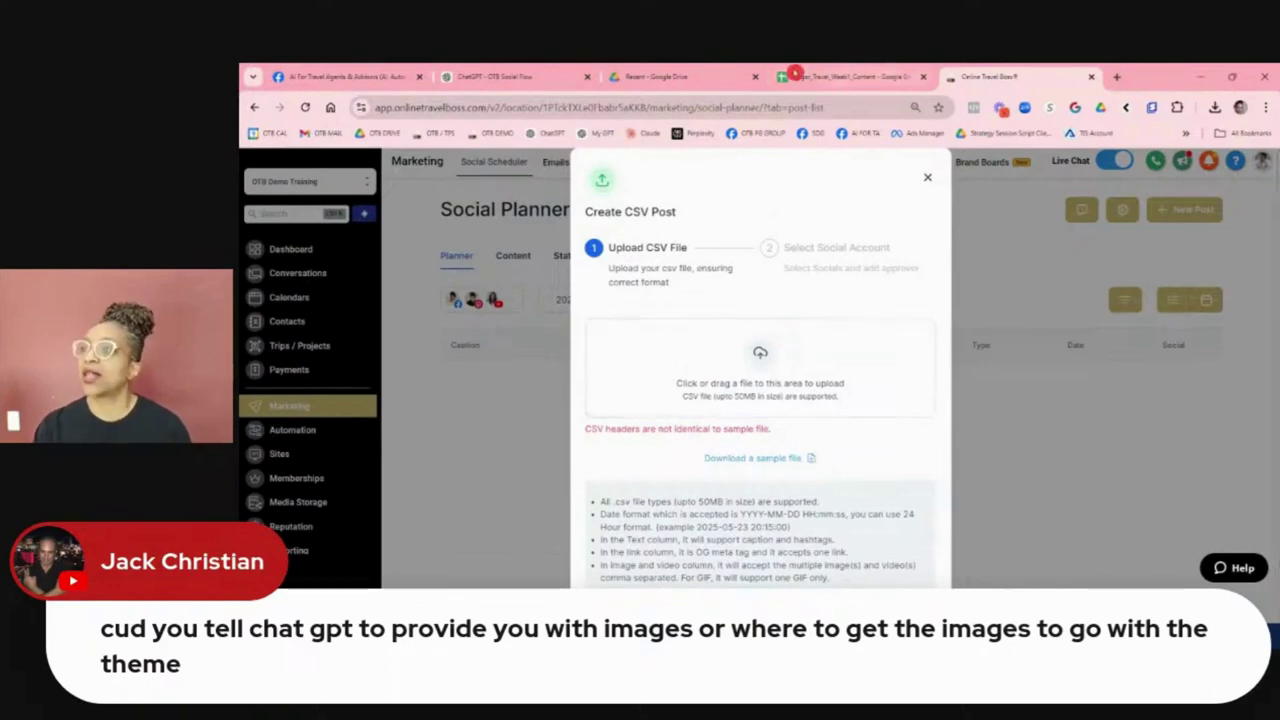
Switch to the Sugar_Travel_Week1_Content spreadsheet and check its column headers from postAtSpecificTime through videoUrls.
left_click(819, 75)
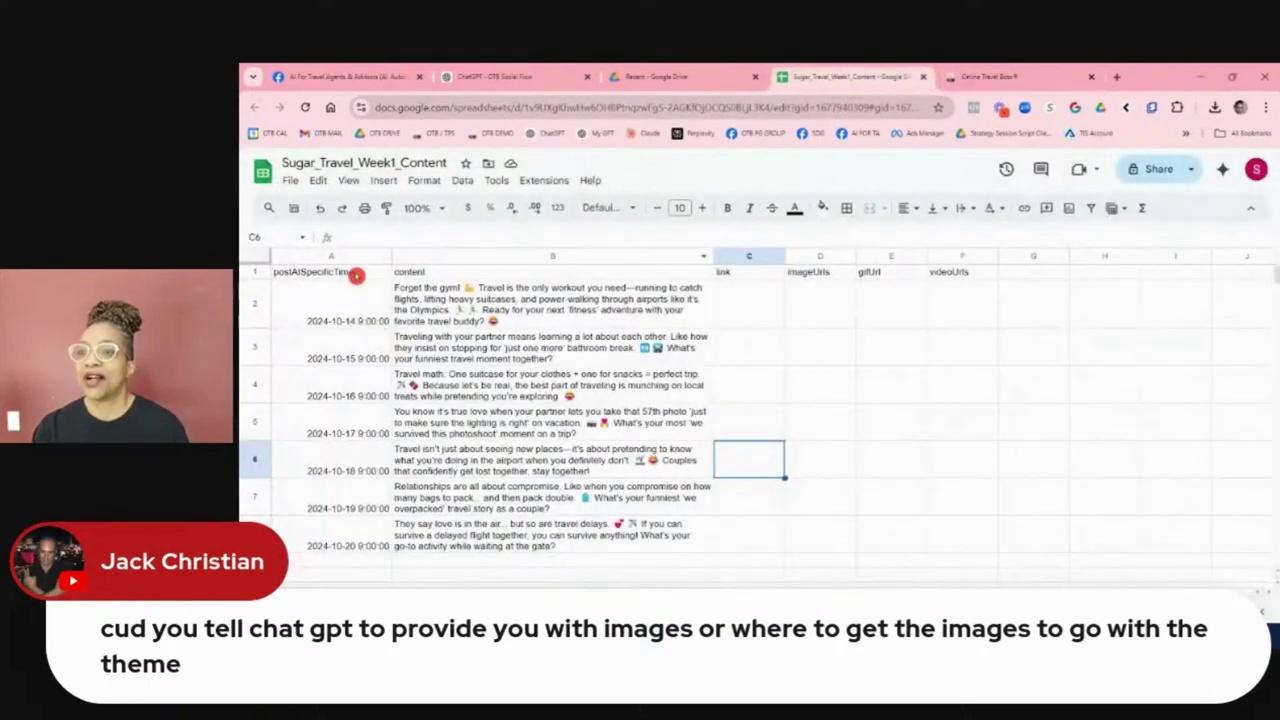
left_click(356, 273)
left_click(738, 272)
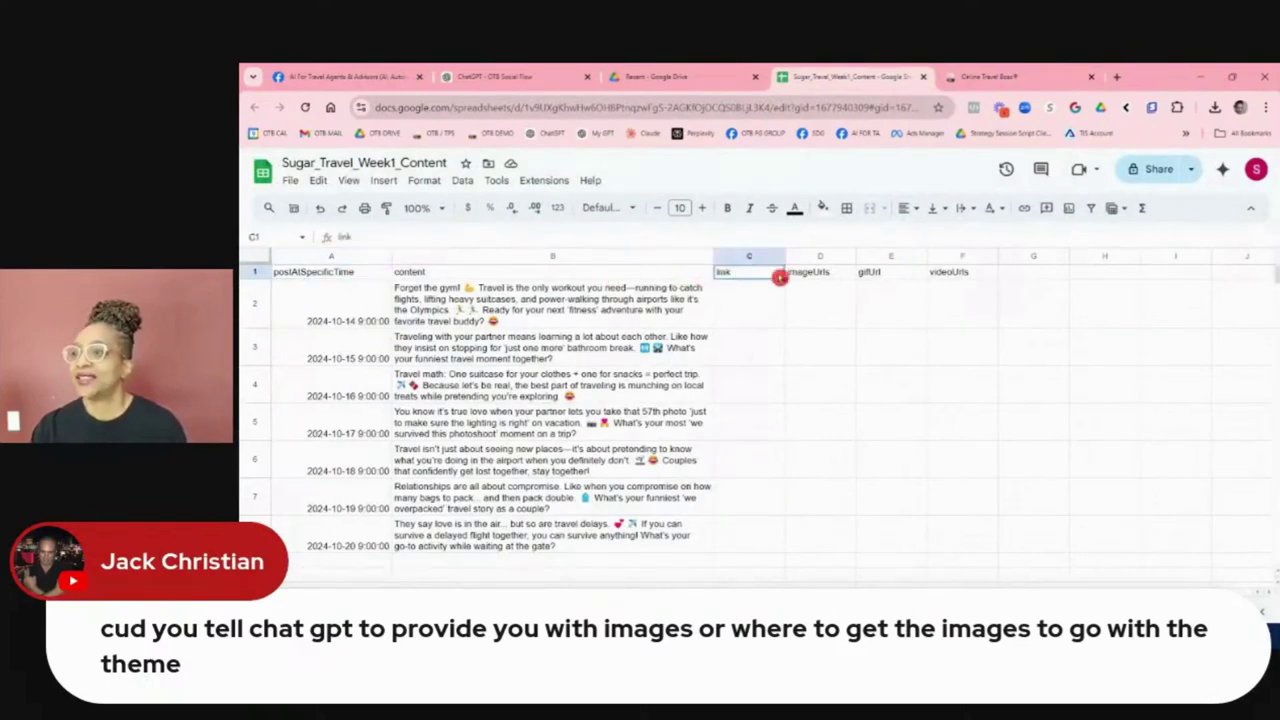
left_click(822, 274)
left_click(891, 274)
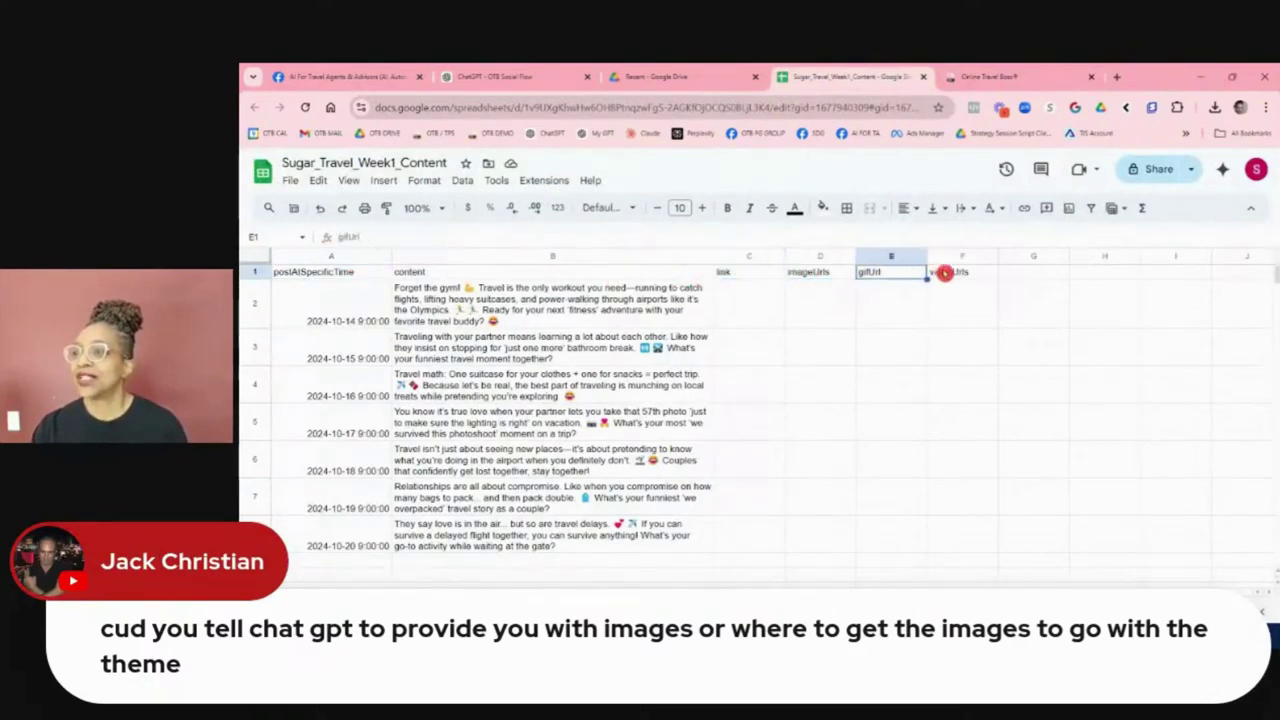
left_click(943, 272)
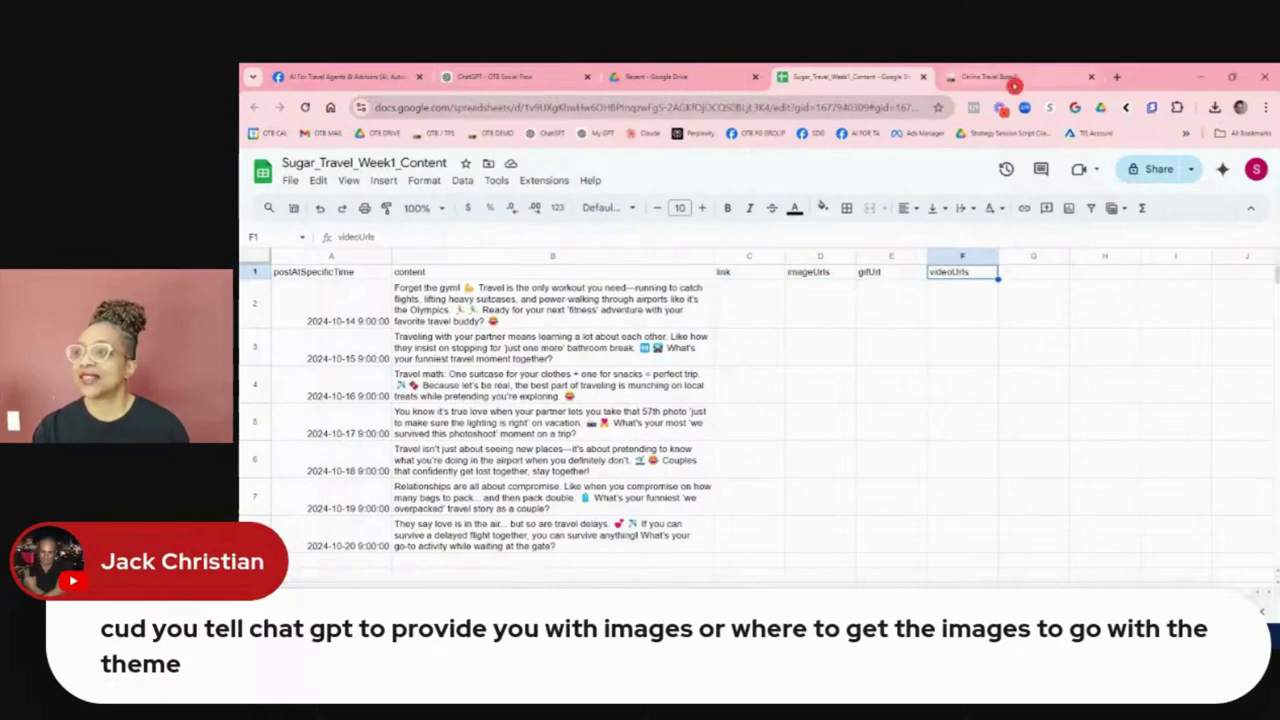
Open the CSV Import Sample spreadsheet from Google Drive and copy its header cells A1:F1.
left_click(660, 76)
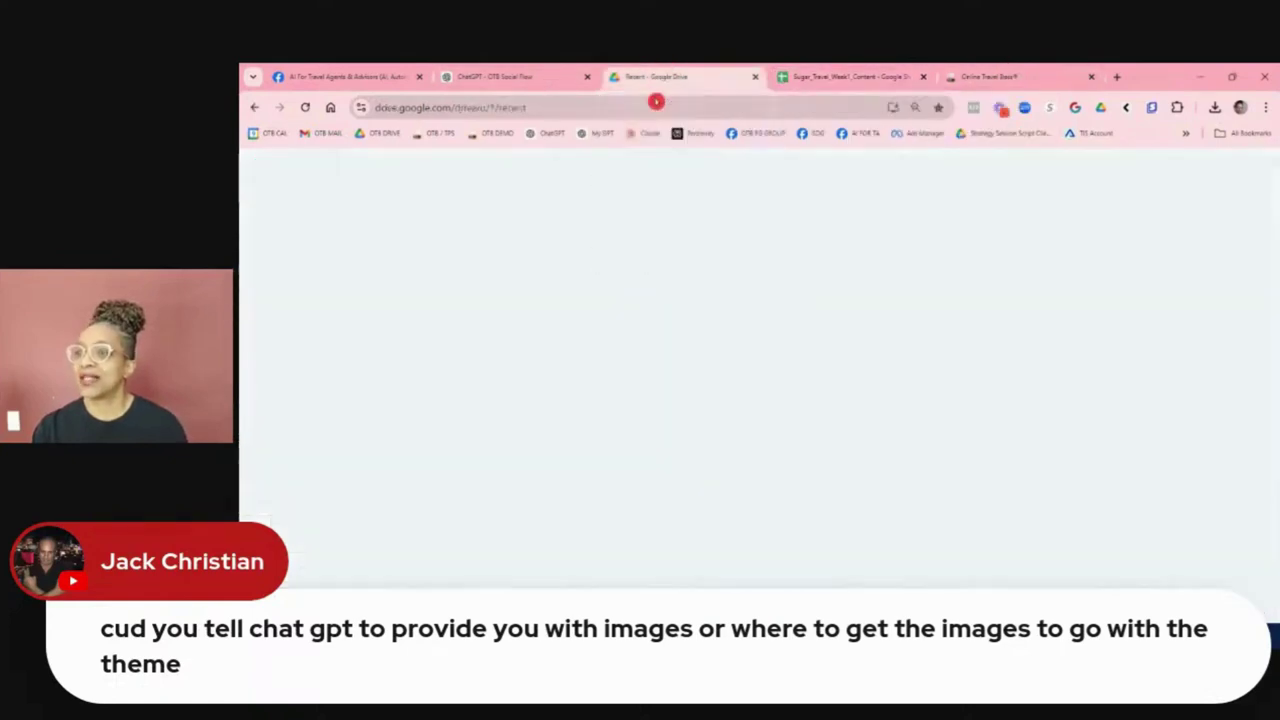
double_click(509, 370)
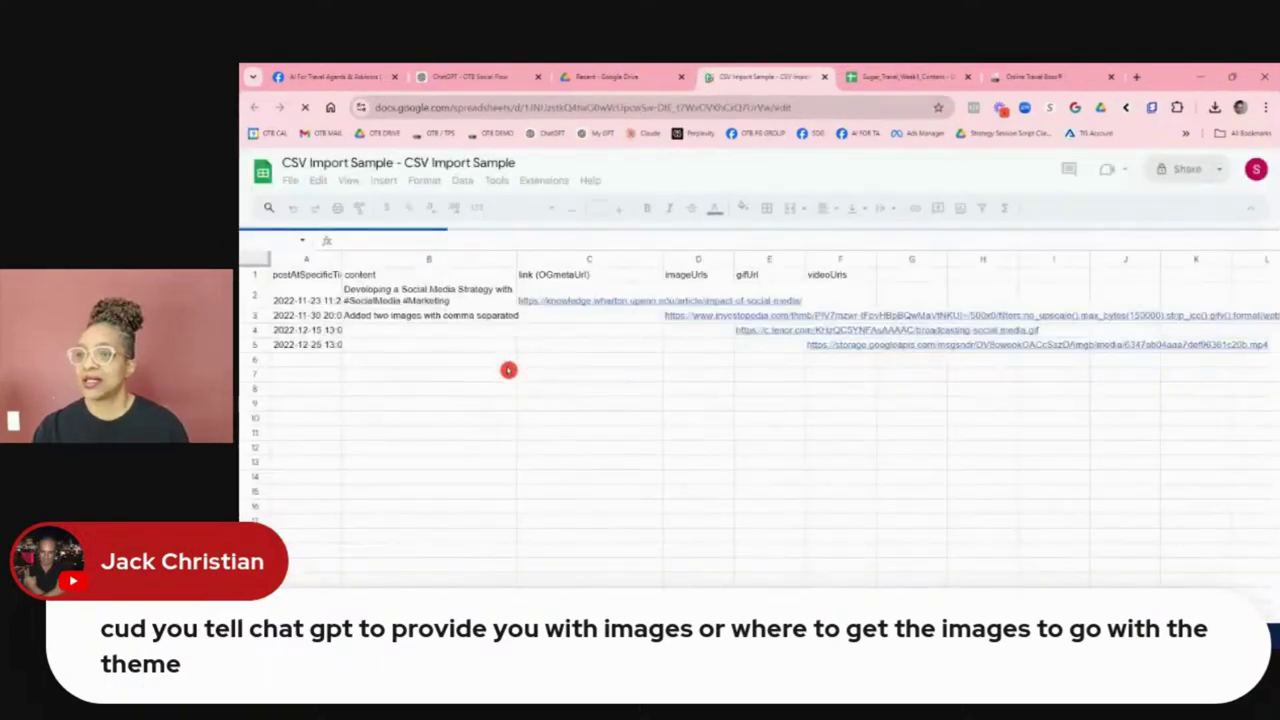
left_click_drag(317, 271, 866, 276)
key("ctrl+c")
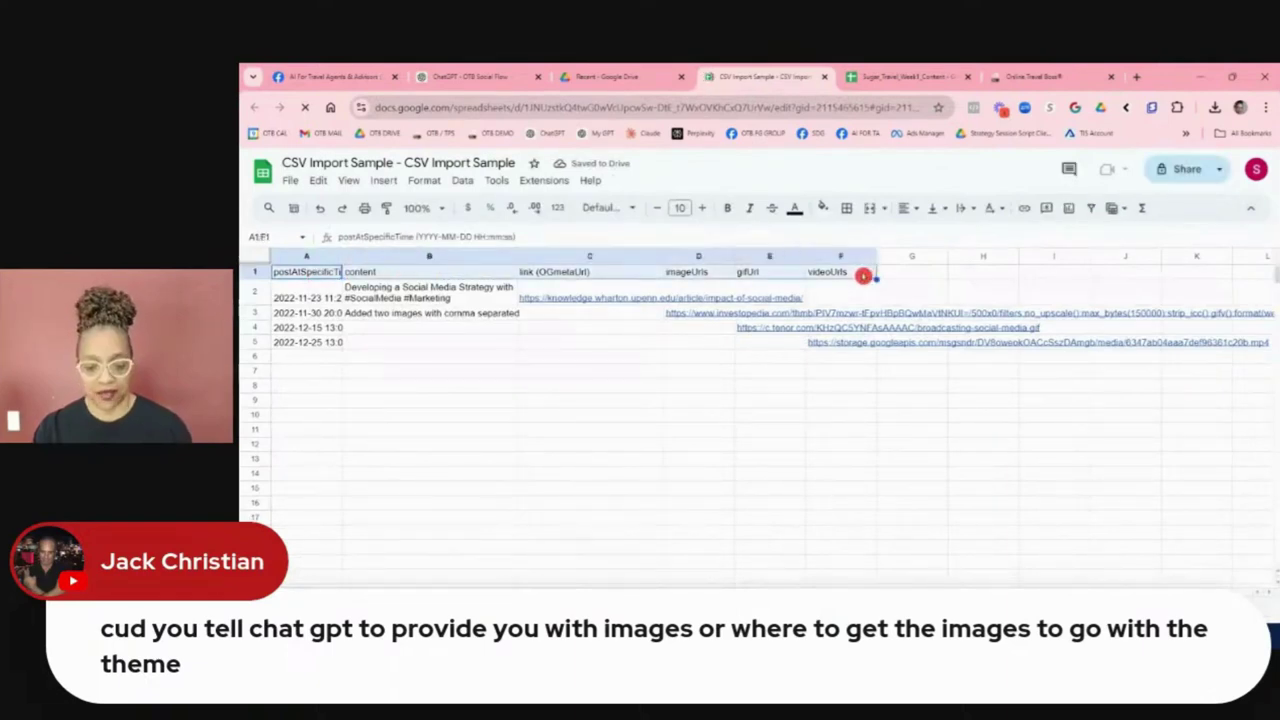
Replace the header row of the Sugar_Travel_Week1_Content spreadsheet with the copied sample headers, starting in A1.
left_click(882, 77)
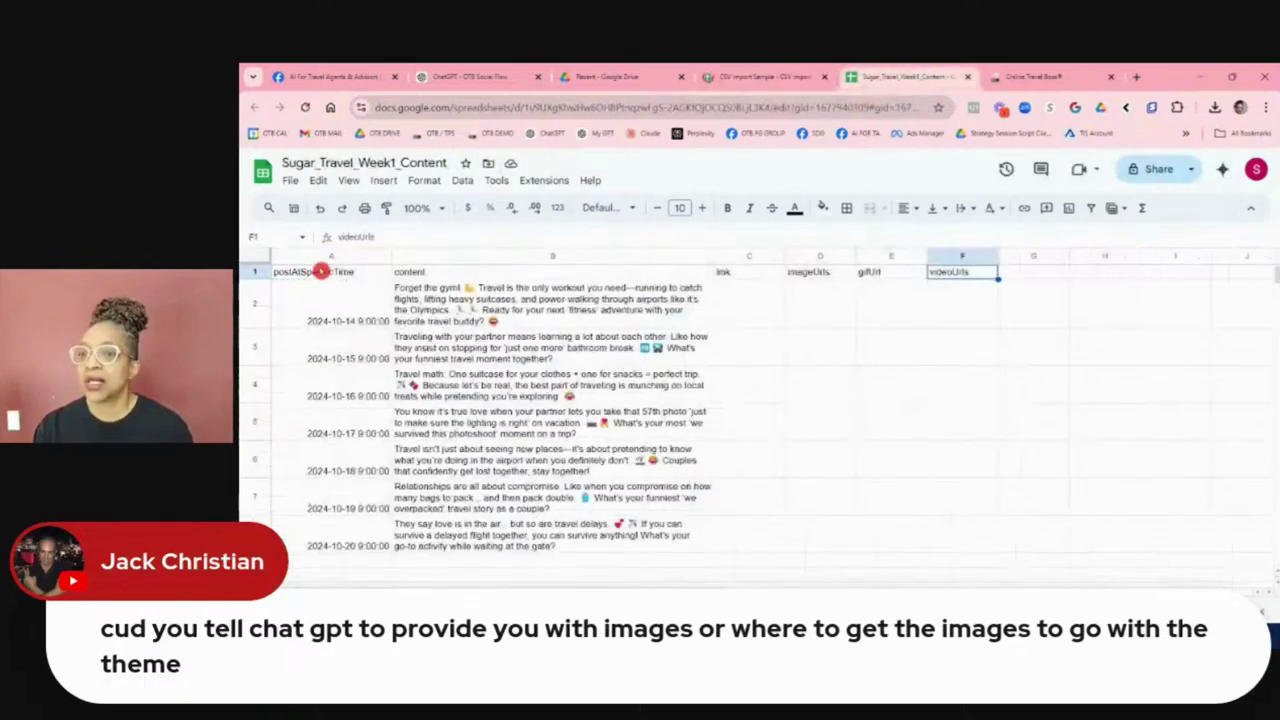
left_click(318, 270)
key("ctrl+v")
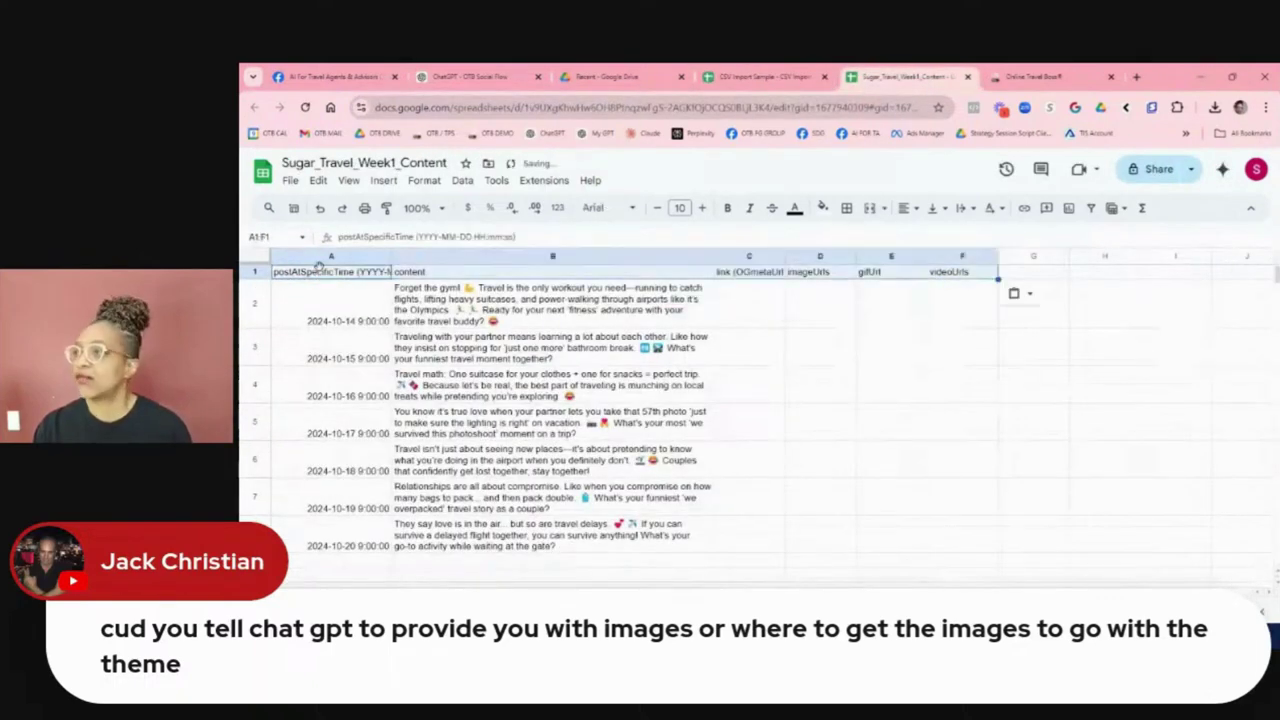
left_click(413, 292)
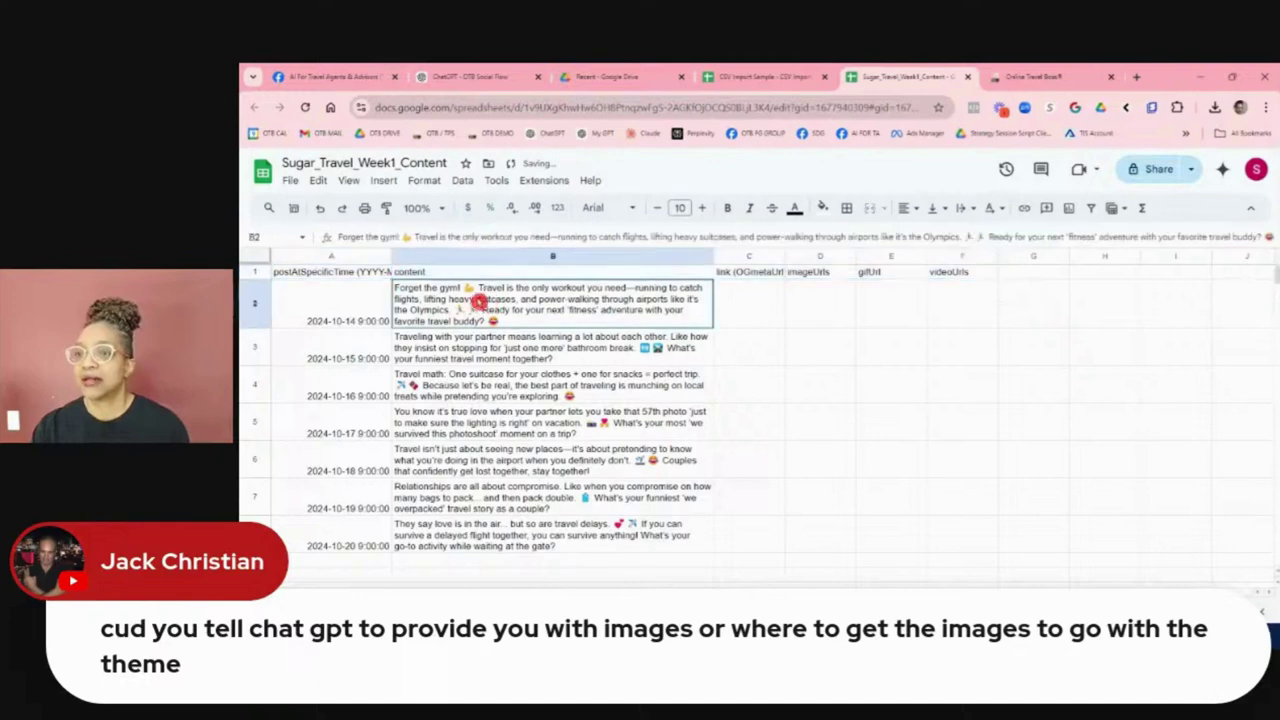
Return to the Social Planner and close the Create CSV Post dialog.
left_click(290, 180)
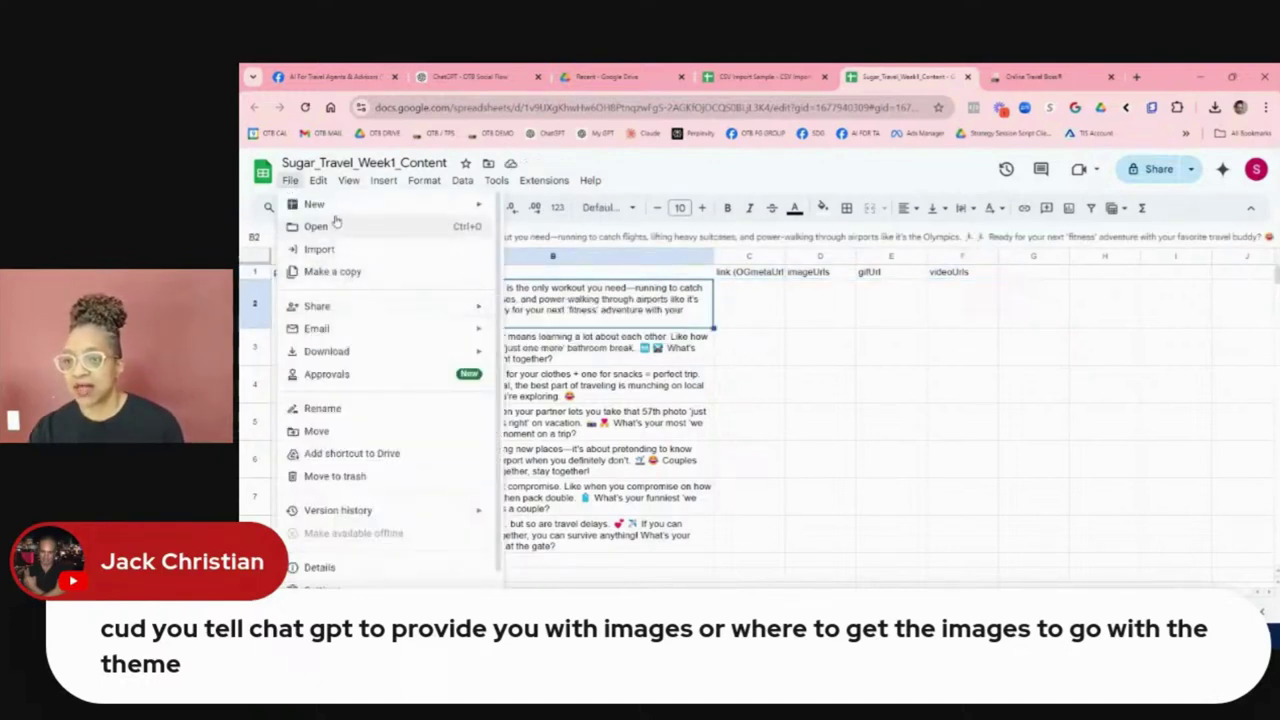
left_click(496, 180)
left_click(1000, 78)
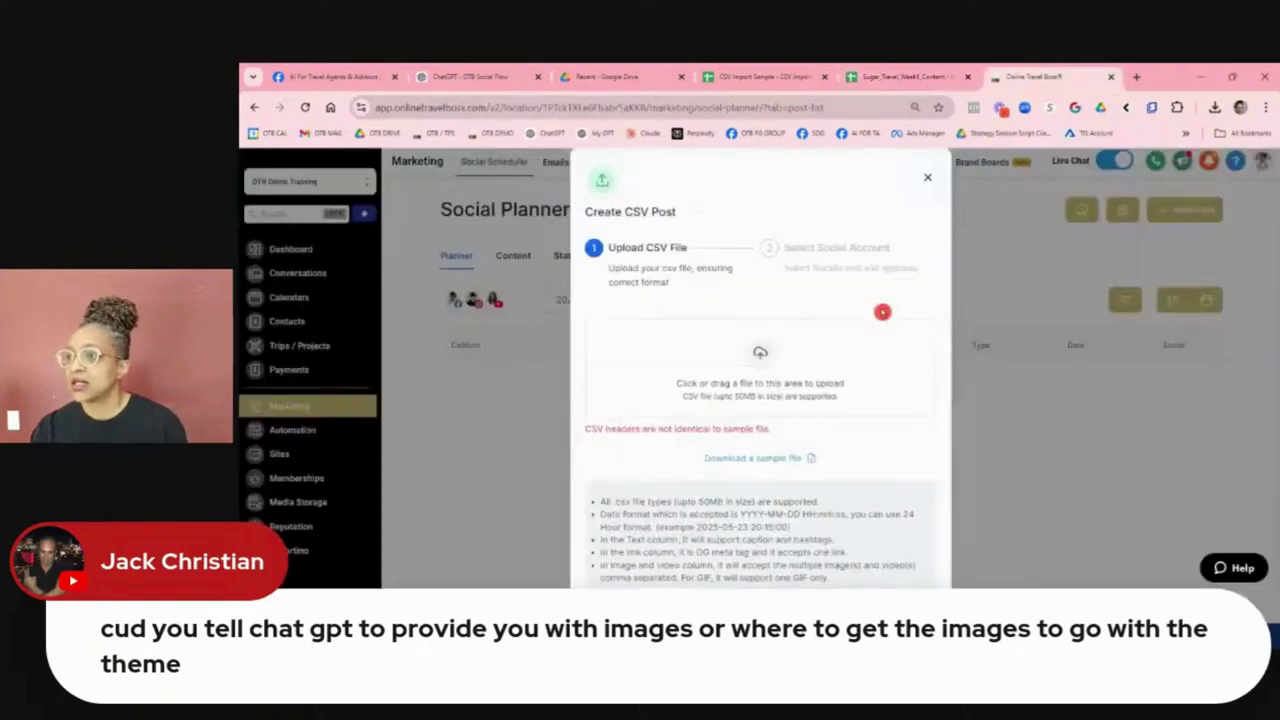
left_click(927, 177)
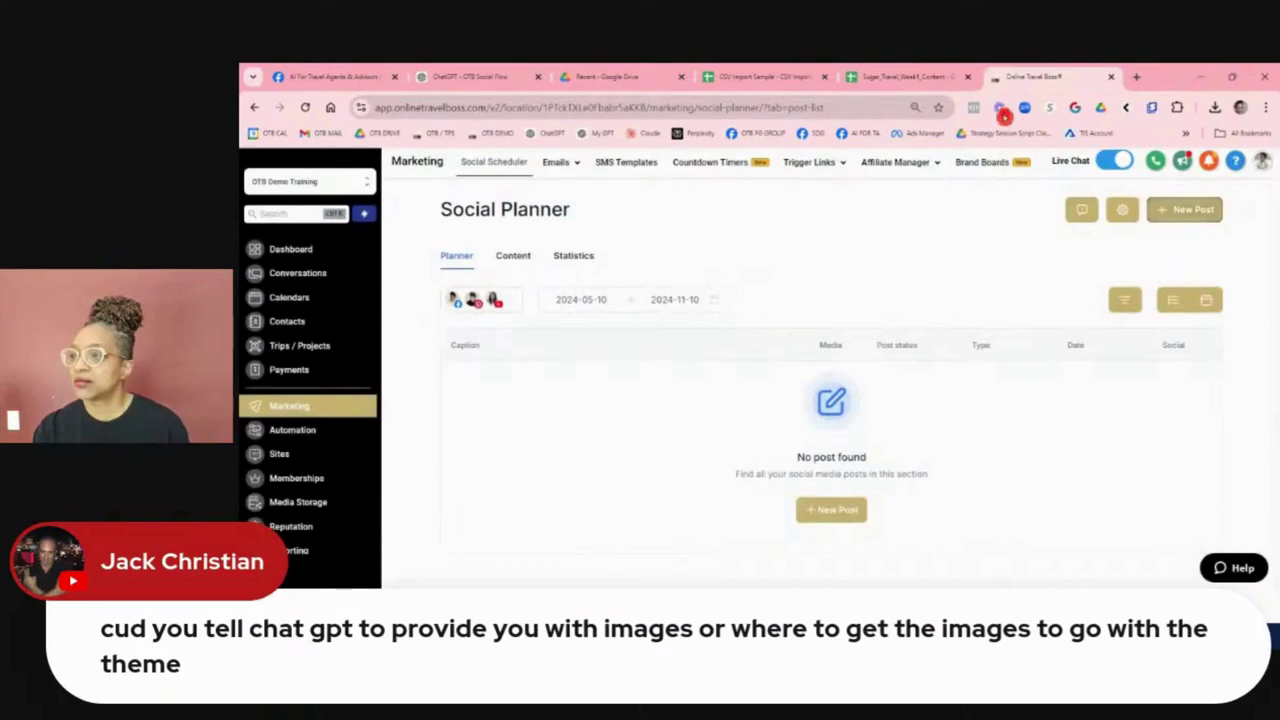
Start a new upload from CSV in the Social Planner and dismiss the file selection without choosing a file.
left_click(925, 80)
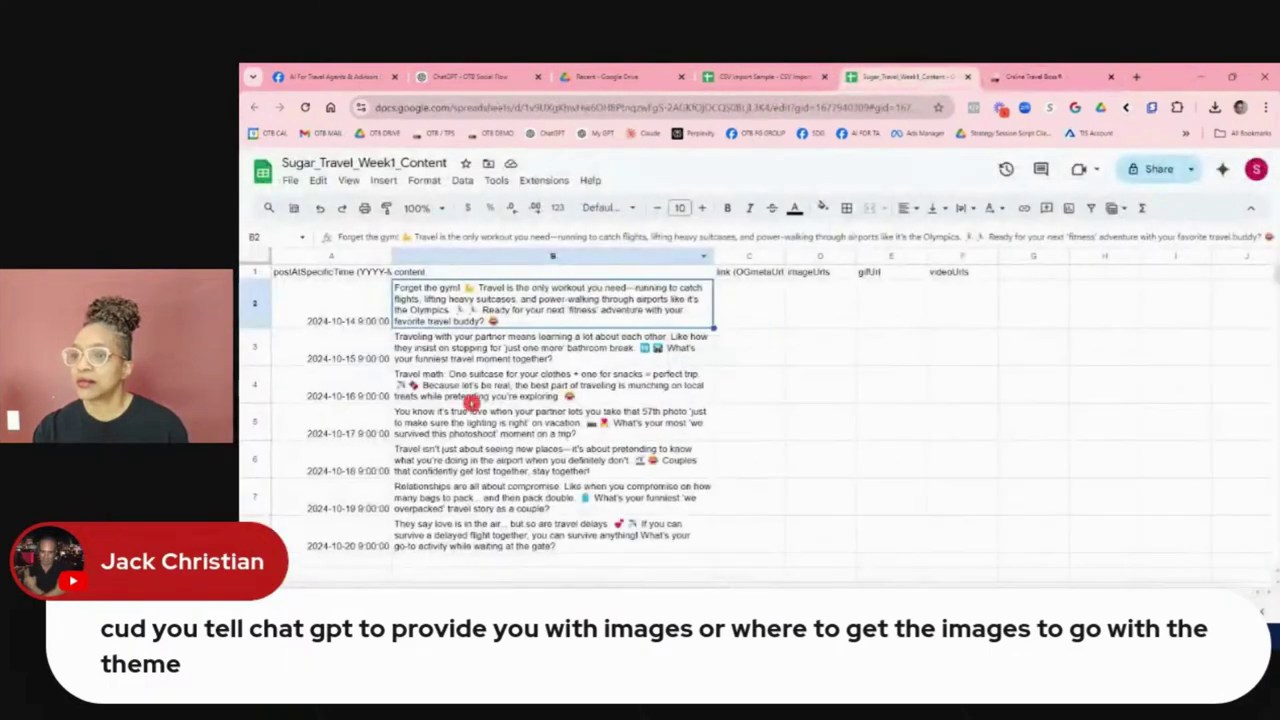
left_click(467, 424)
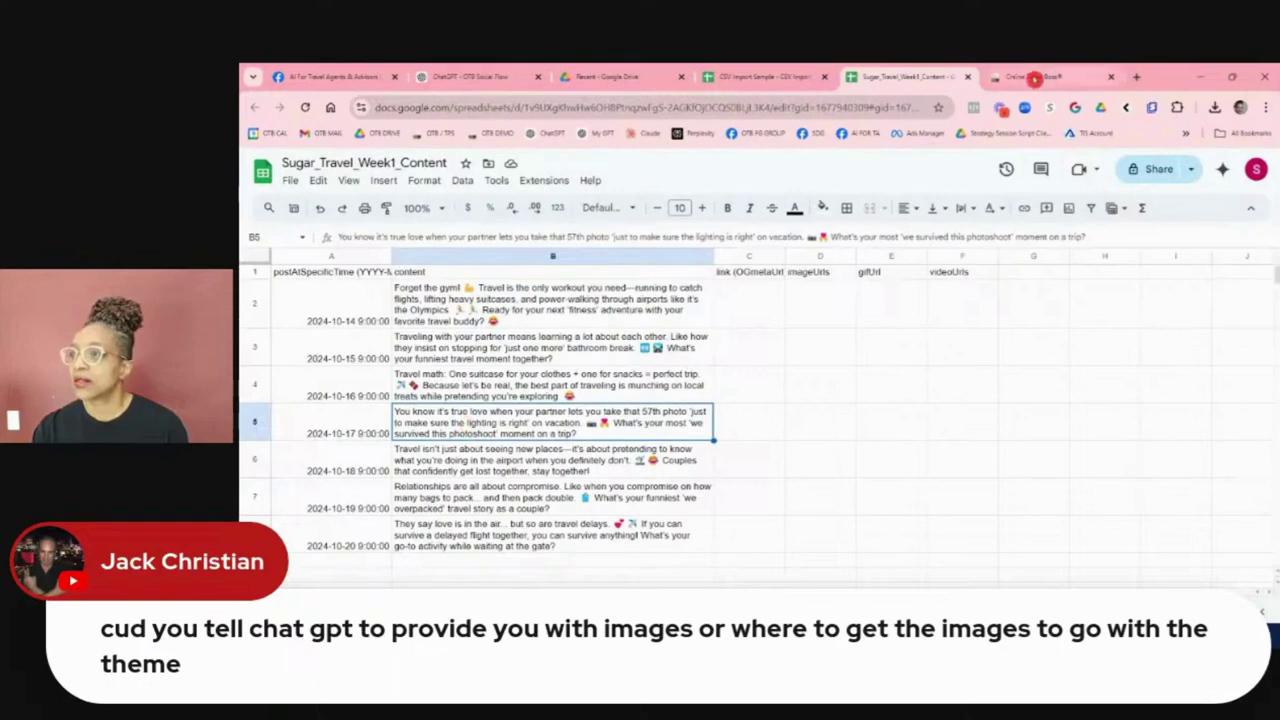
left_click(1033, 78)
left_click(1183, 209)
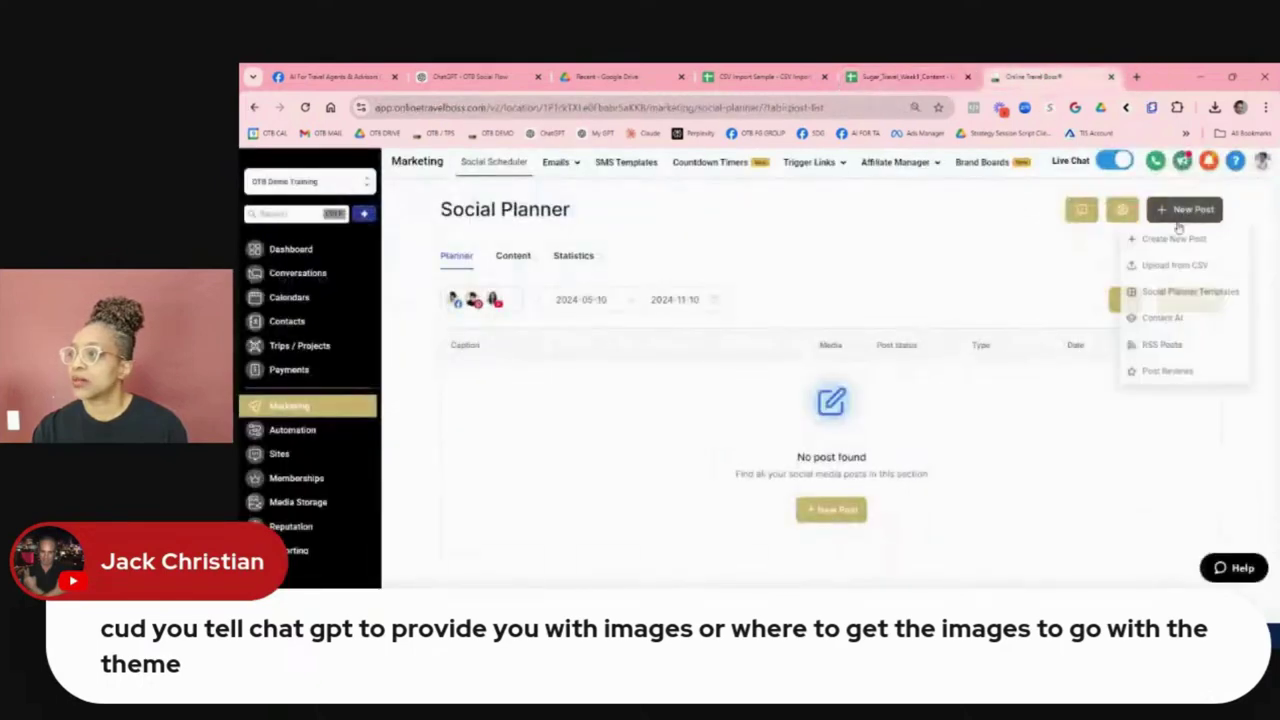
left_click(1172, 266)
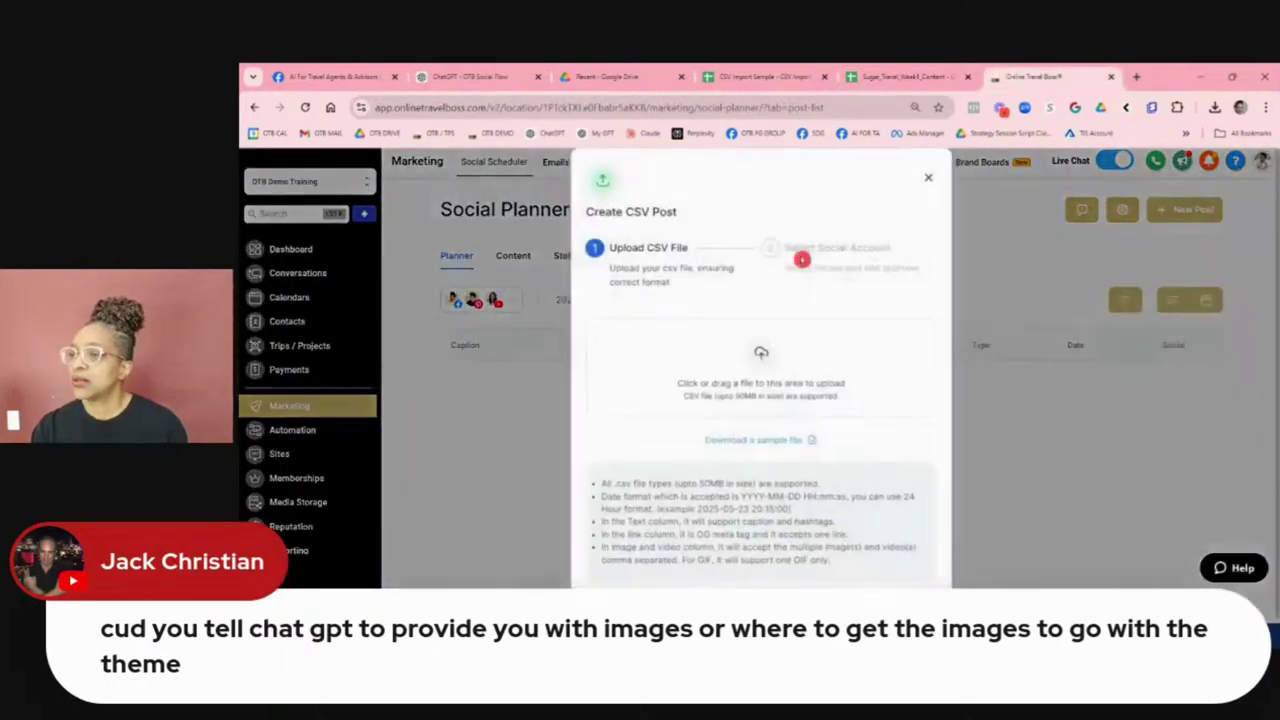
left_click(760, 358)
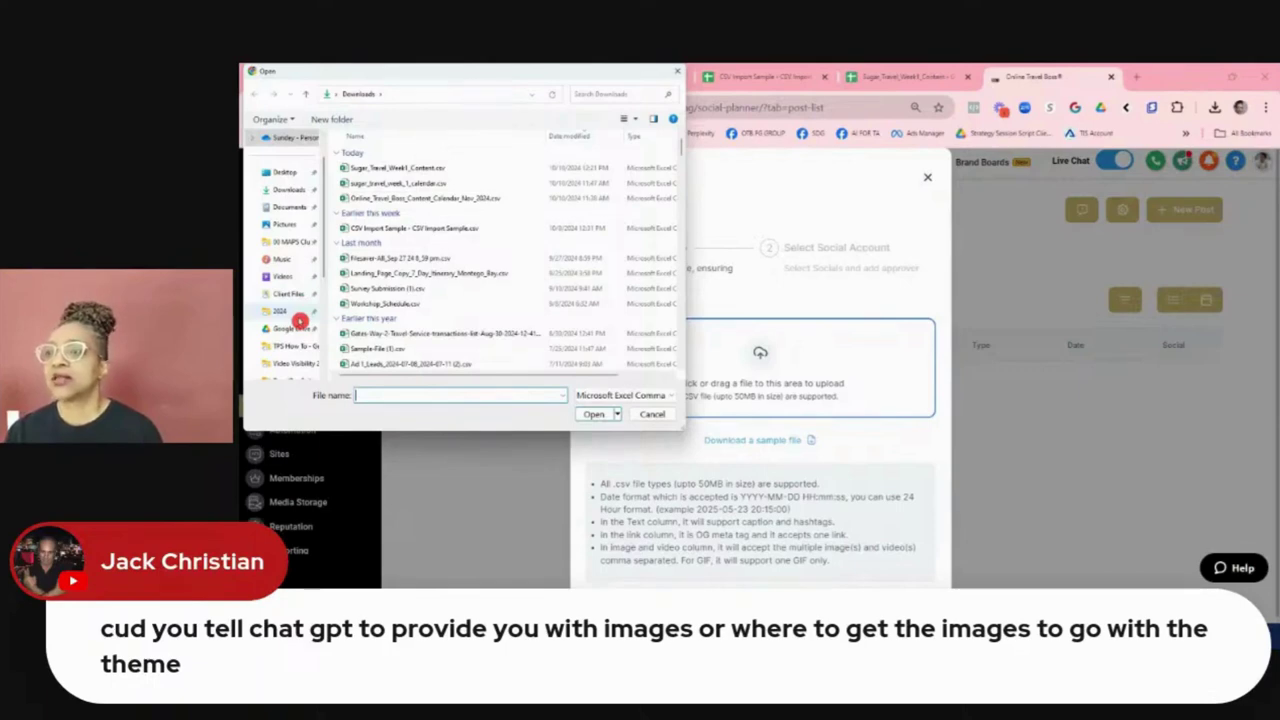
left_click(651, 414)
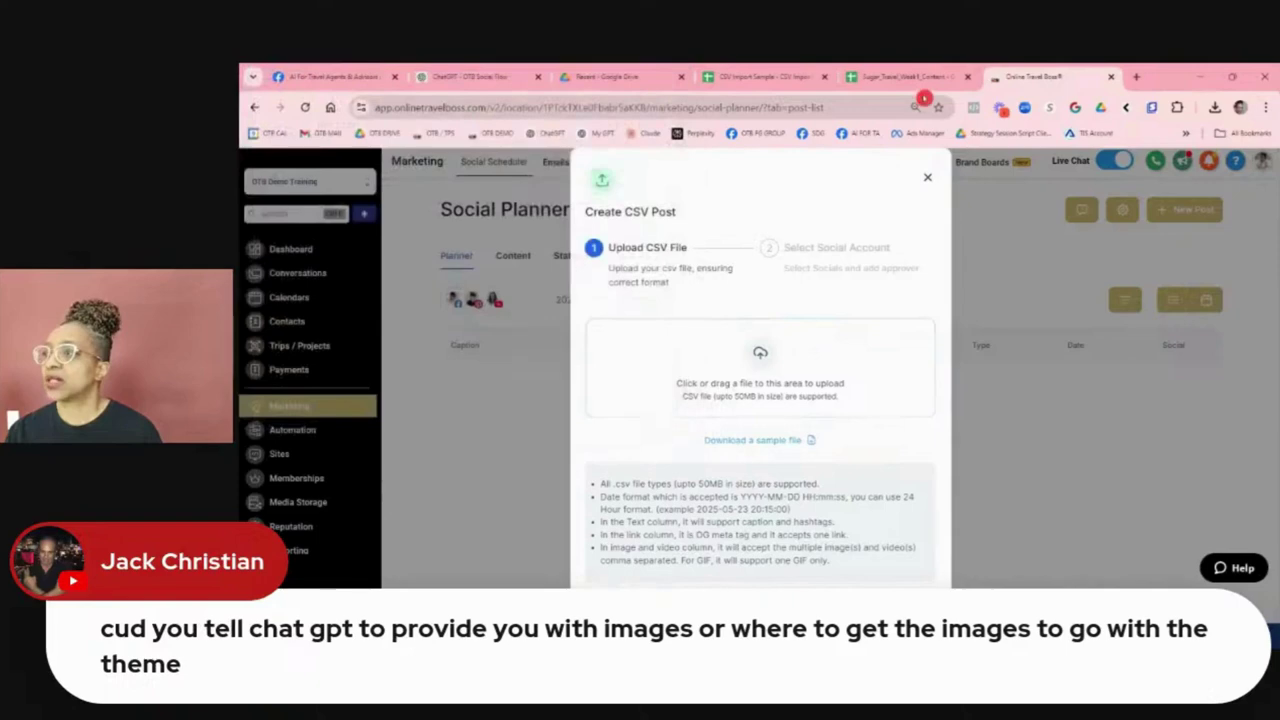
Start a copy of the Sugar_Travel_Week1_Content spreadsheet and name it New Sugar_Travel_Week1_Content.
left_click(900, 77)
left_click(290, 180)
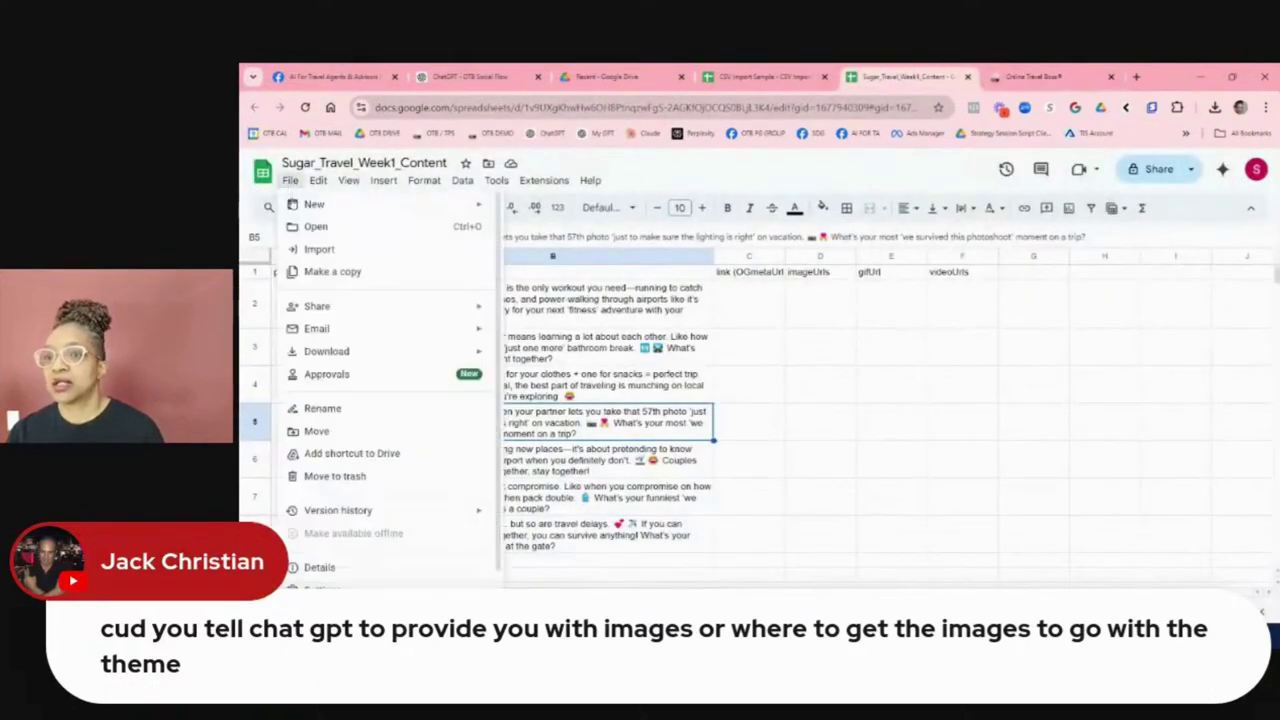
left_click(324, 278)
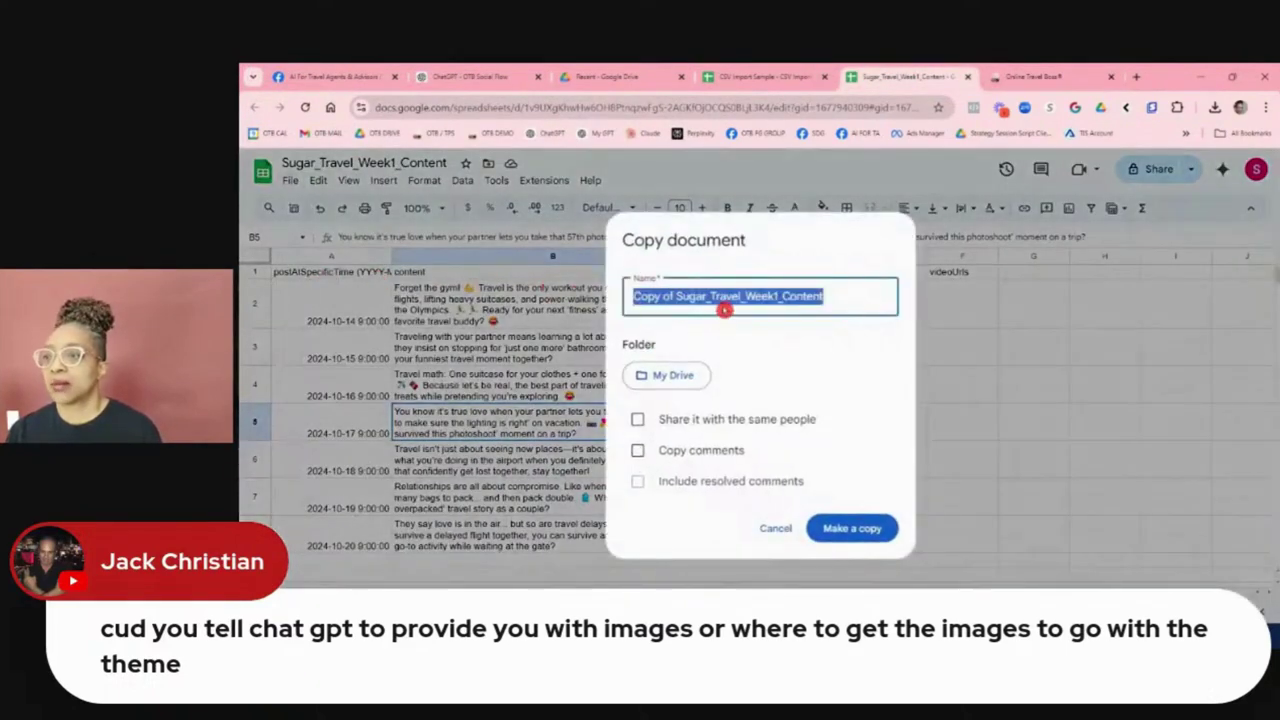
left_click(673, 297)
left_click_drag(673, 297, 598, 292)
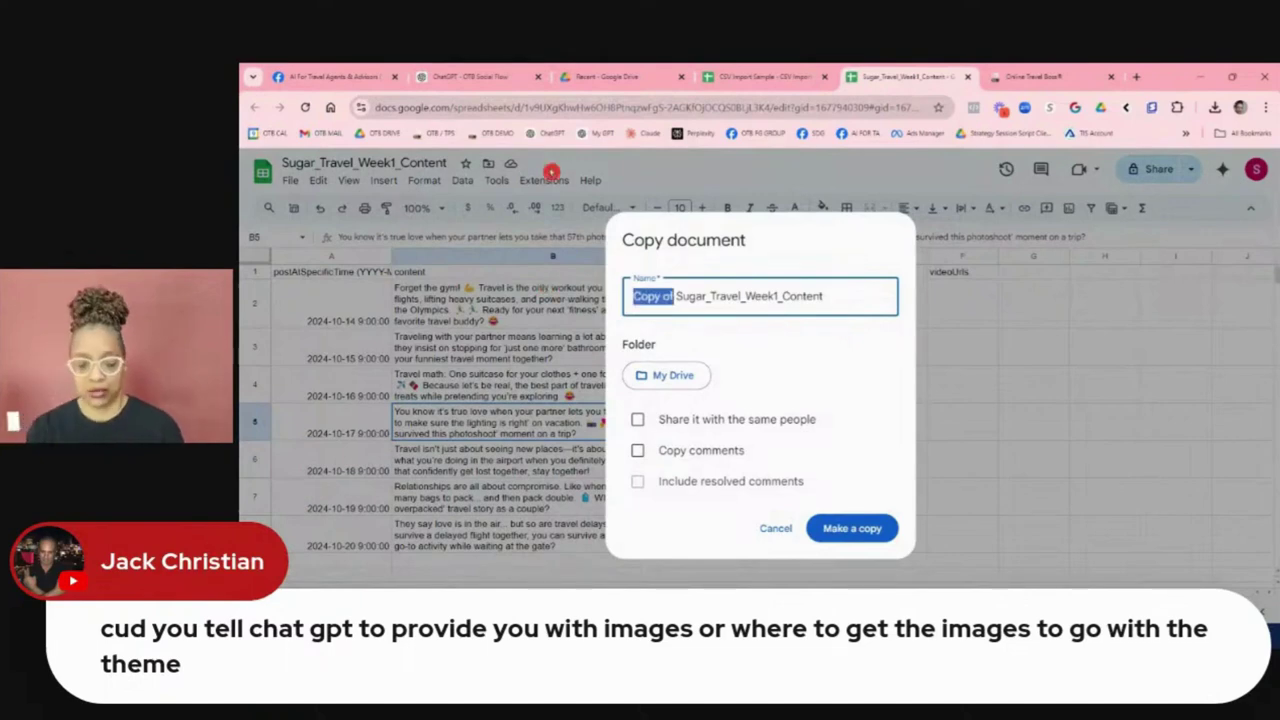
type("New")
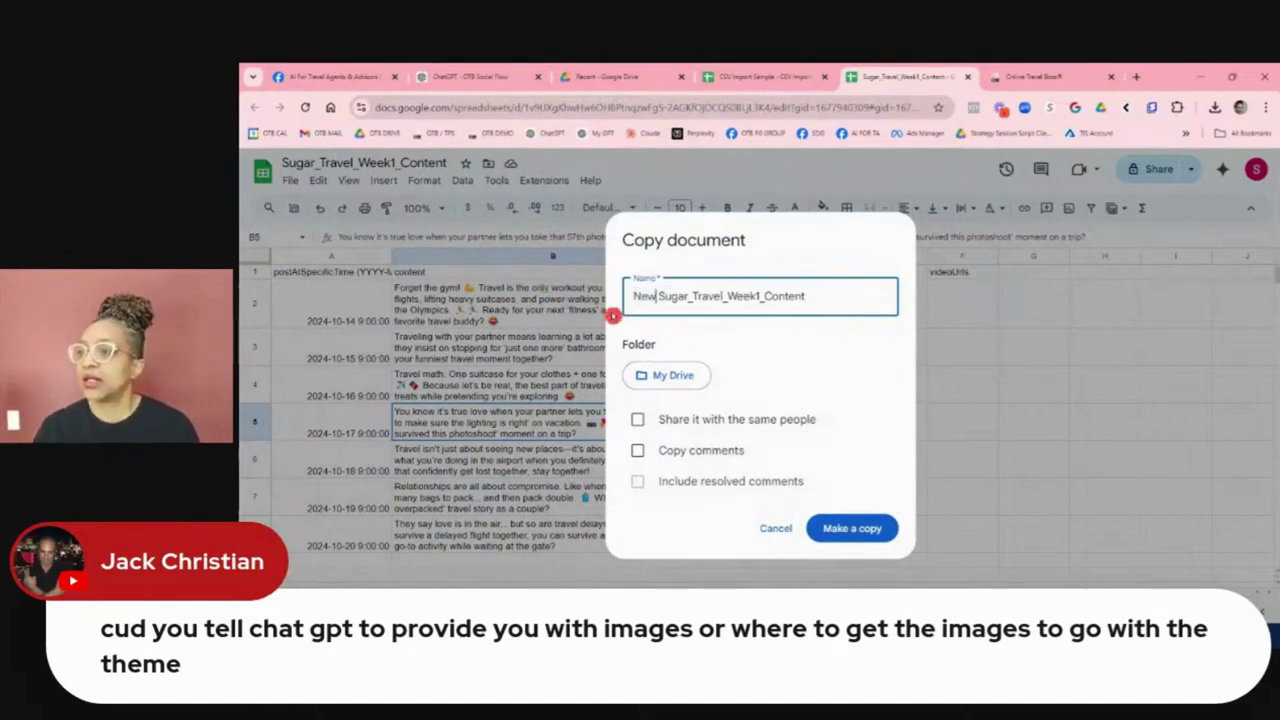
Set the copy's location to the Documents folder within My Computer under Computers and create the copy.
left_click(677, 375)
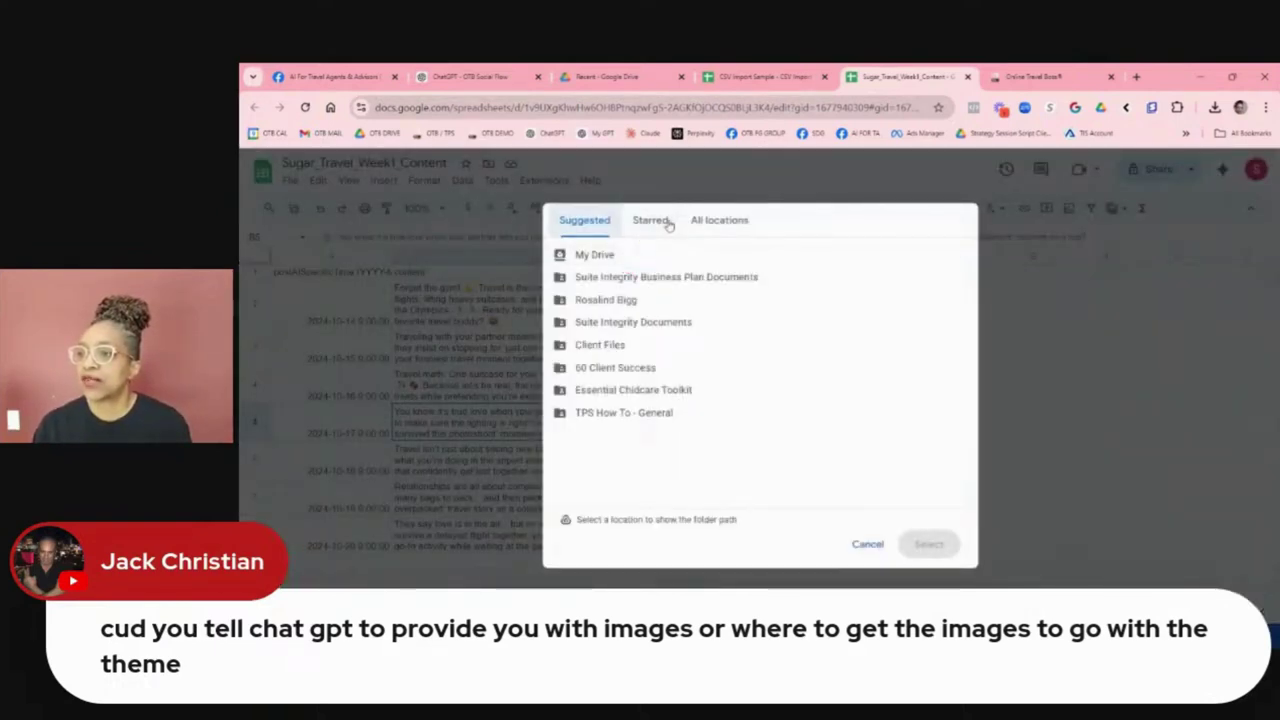
left_click(708, 228)
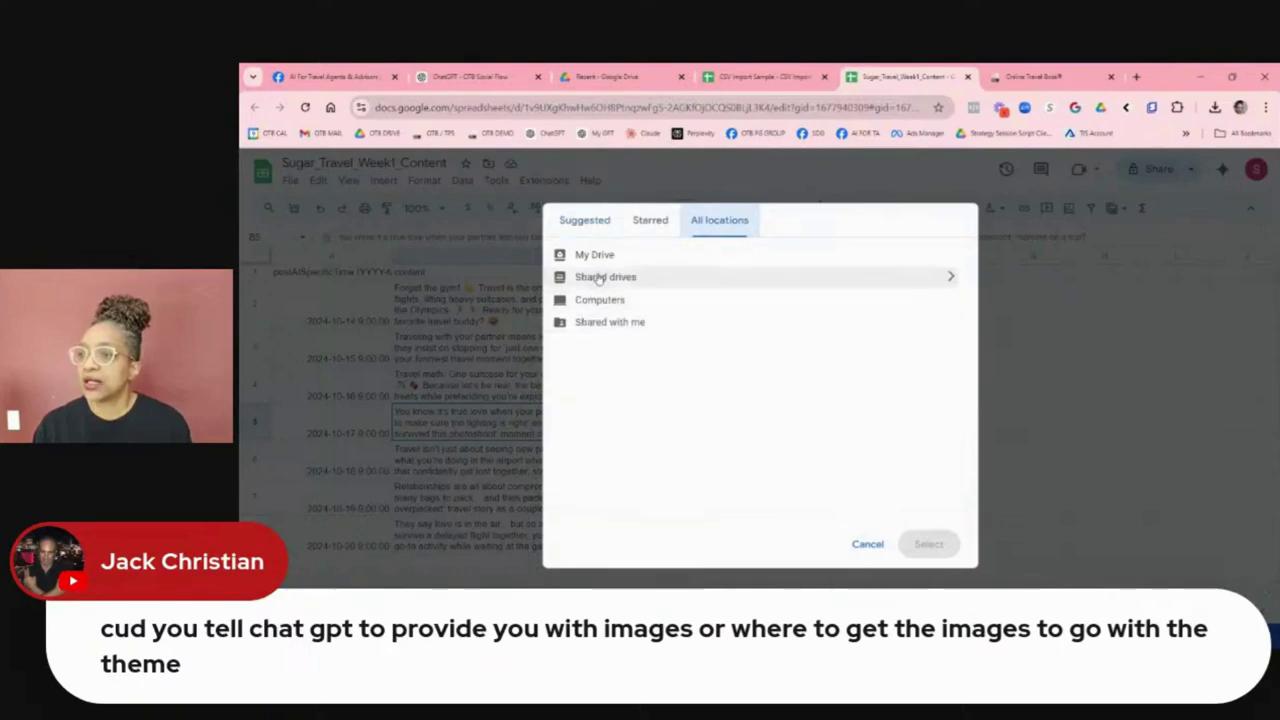
left_click(598, 305)
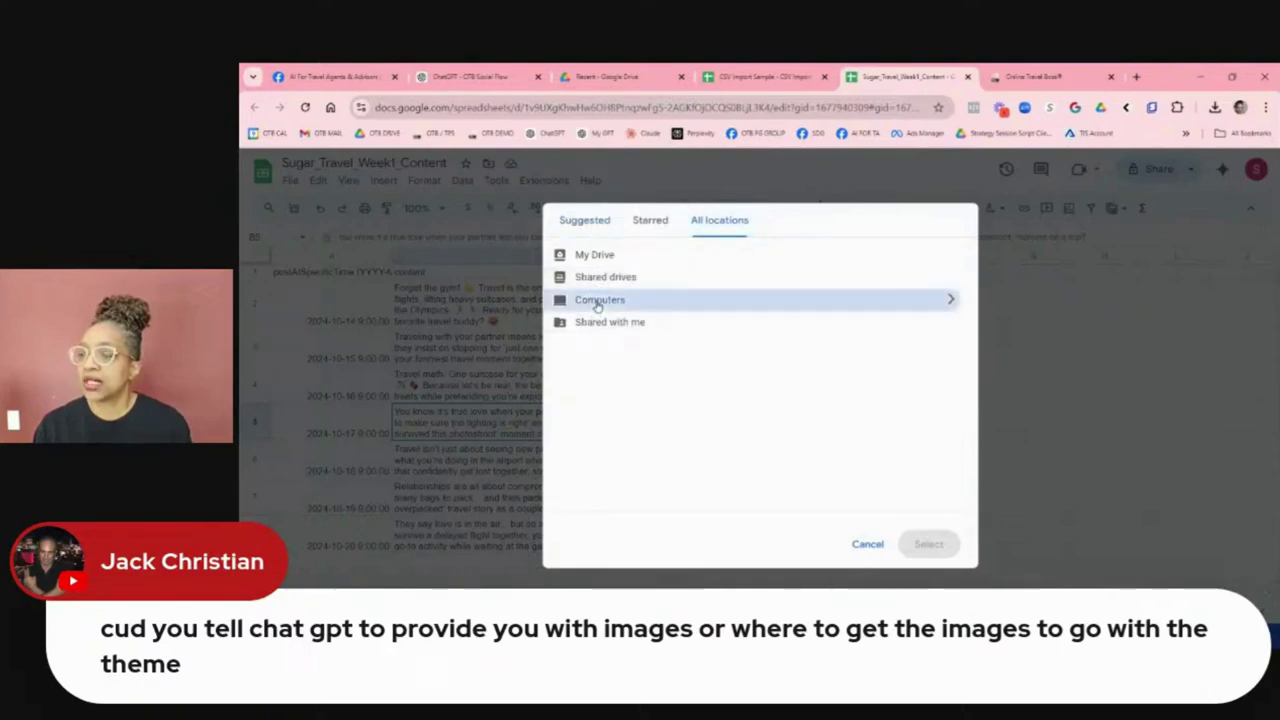
left_click(947, 300)
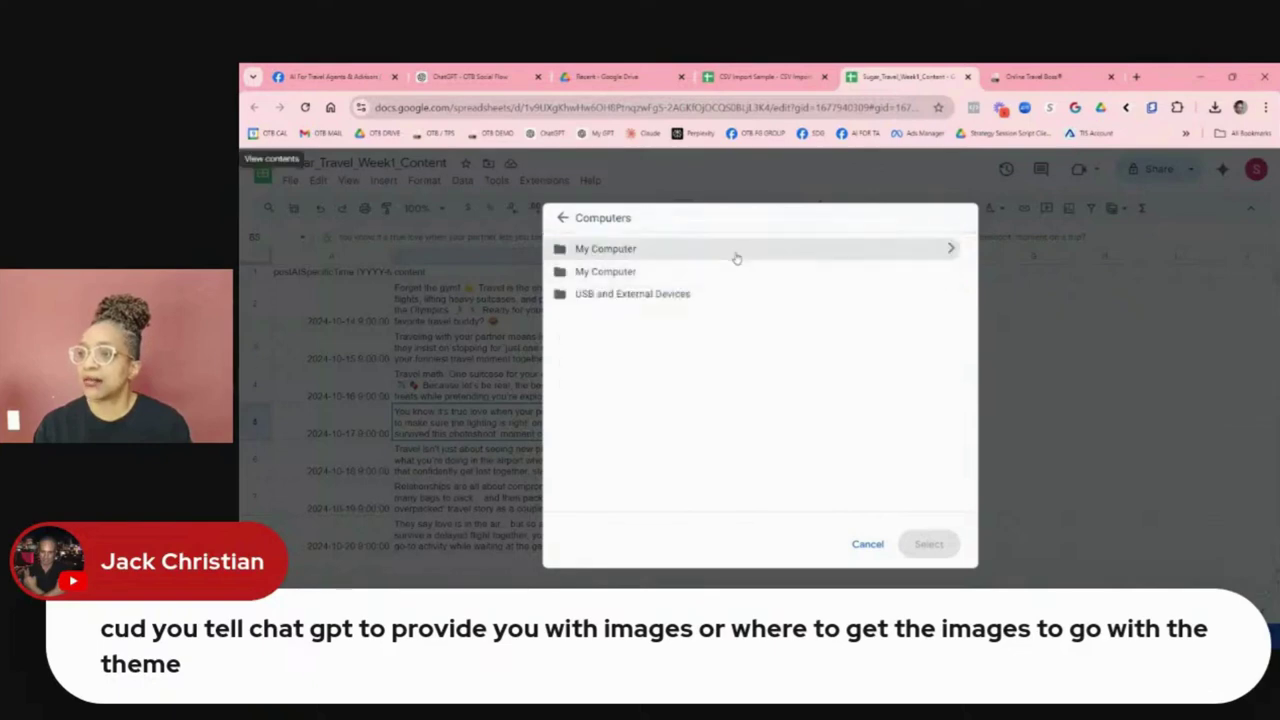
double_click(736, 252)
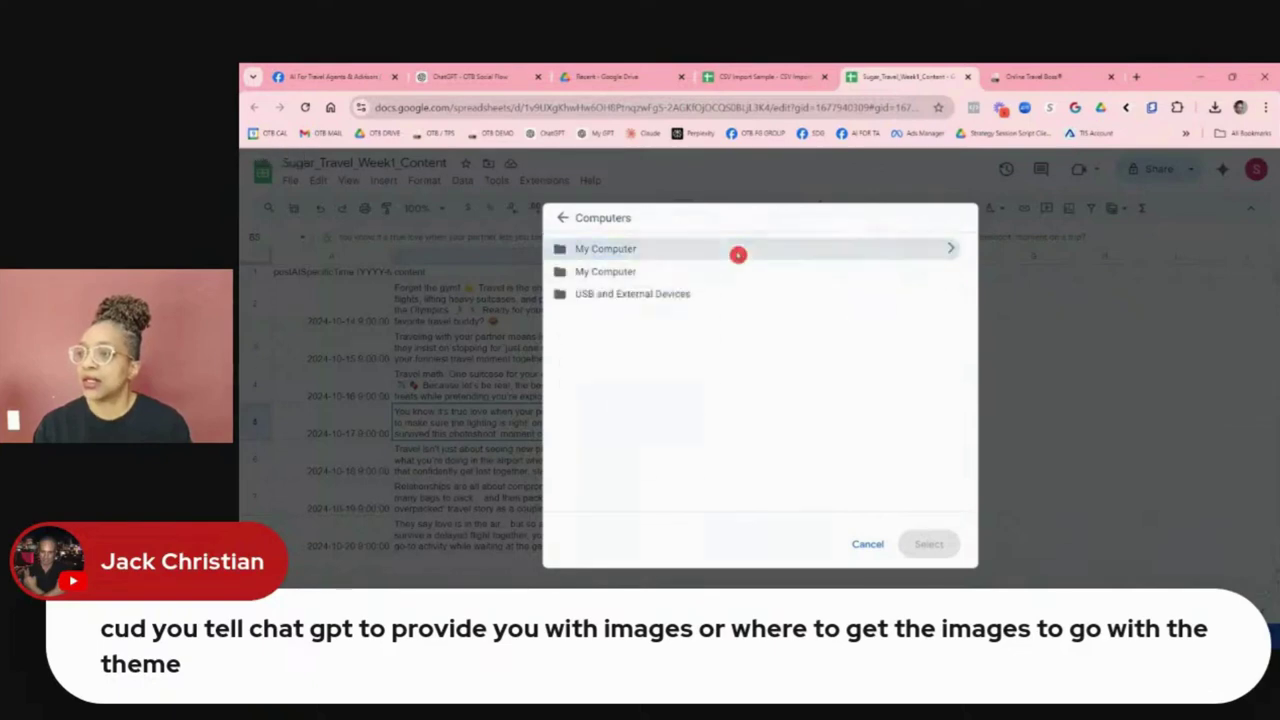
left_click(903, 255)
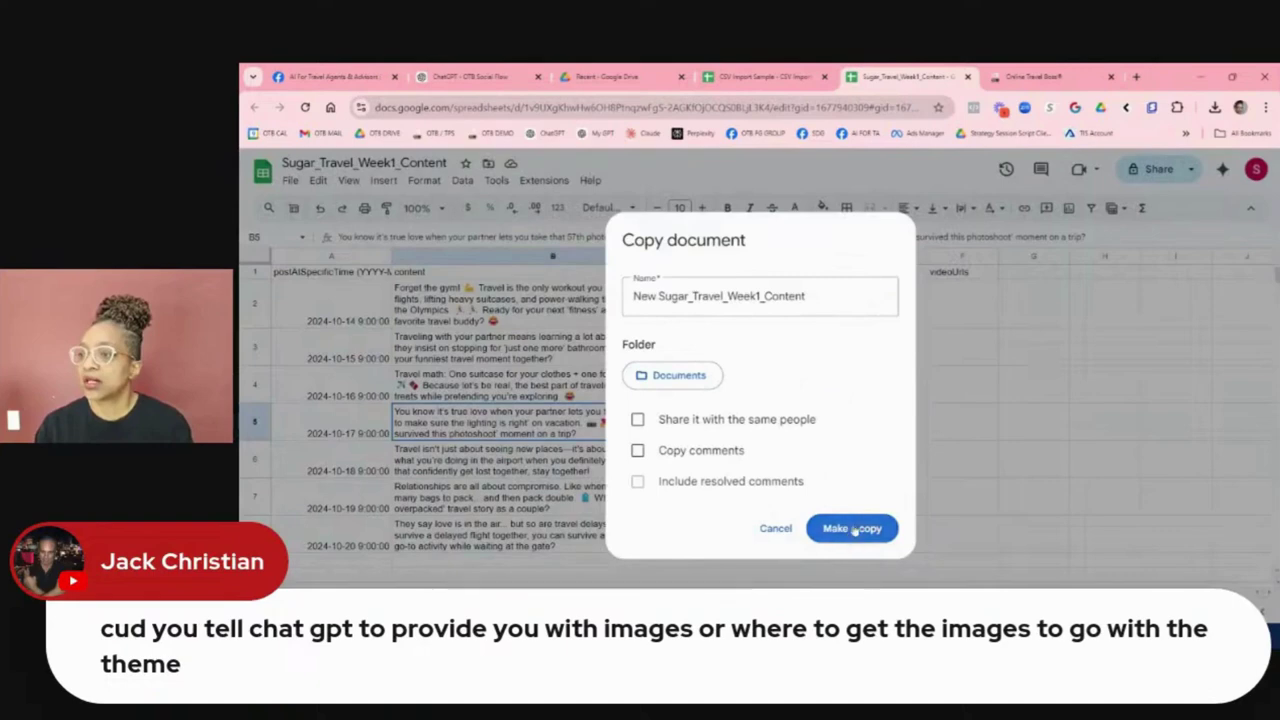
left_click(853, 531)
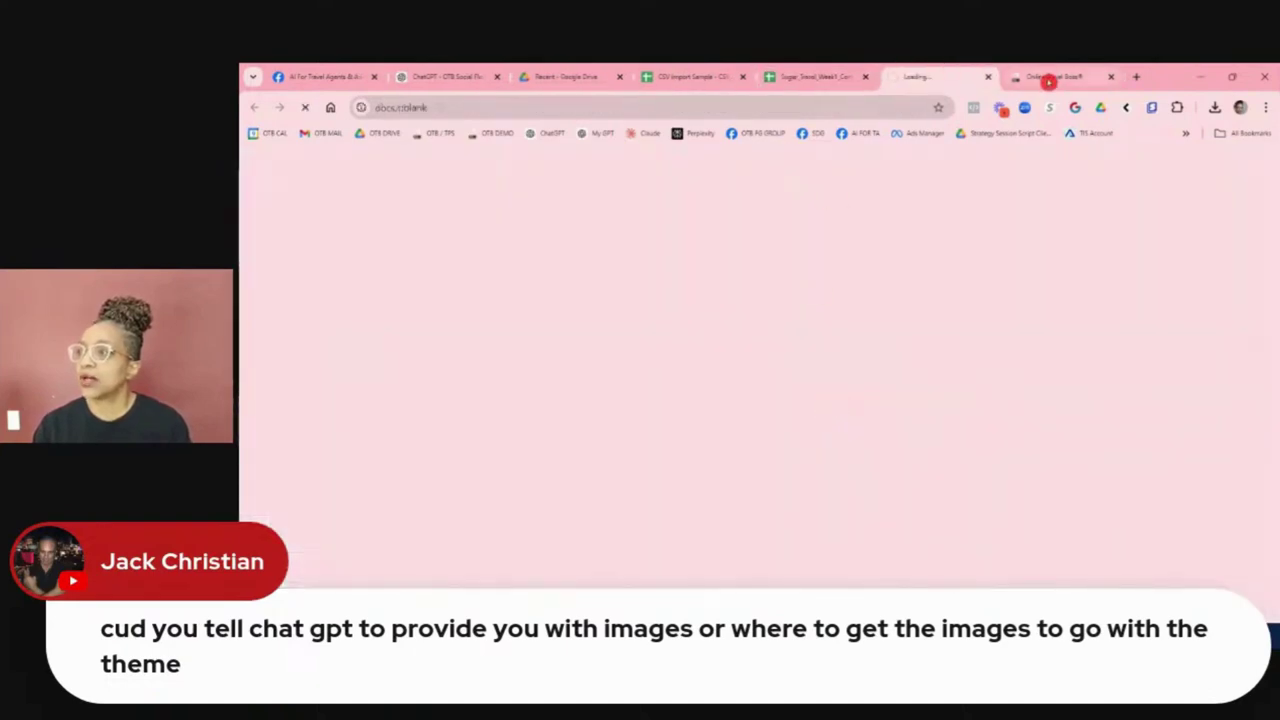
left_click(1048, 77)
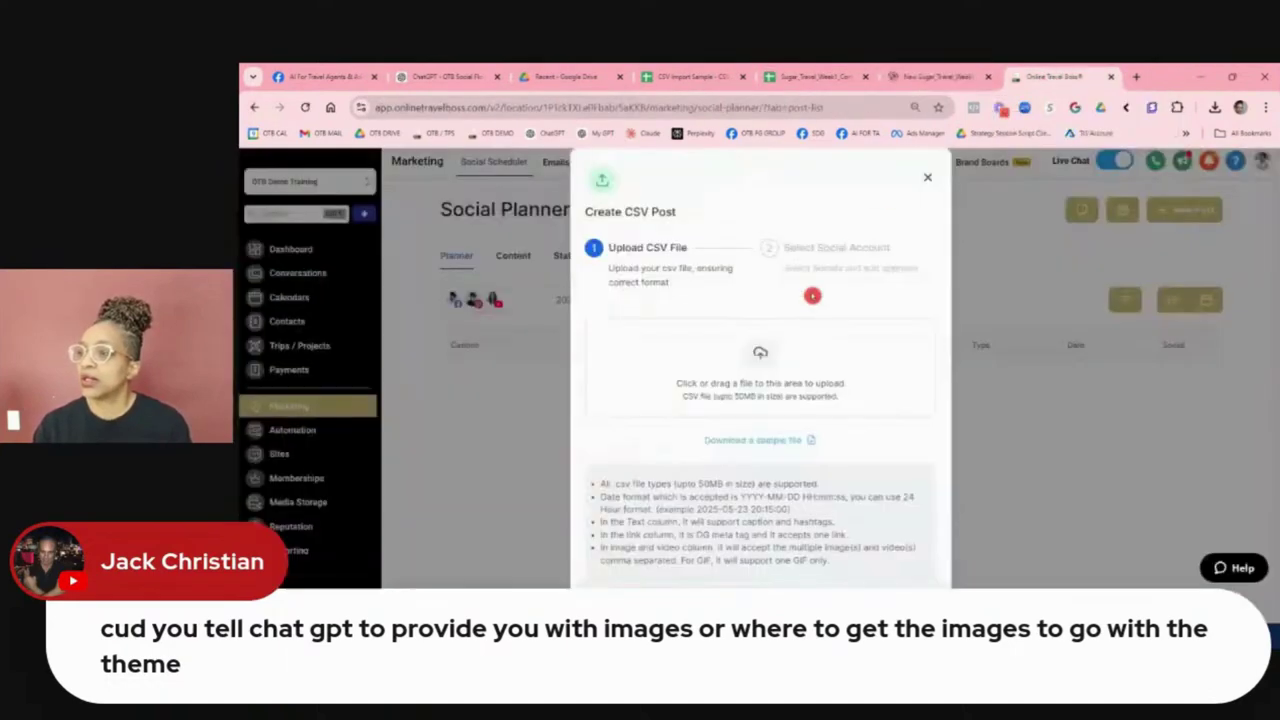
left_click(760, 355)
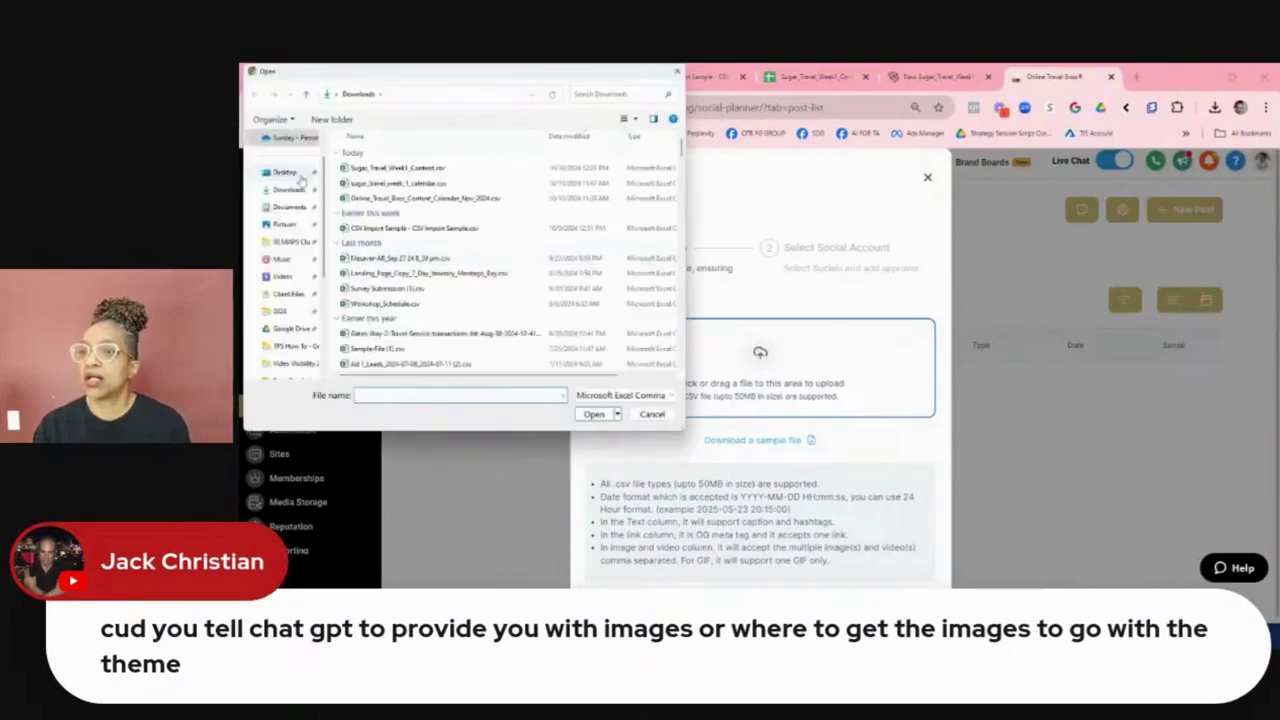
left_click(291, 191)
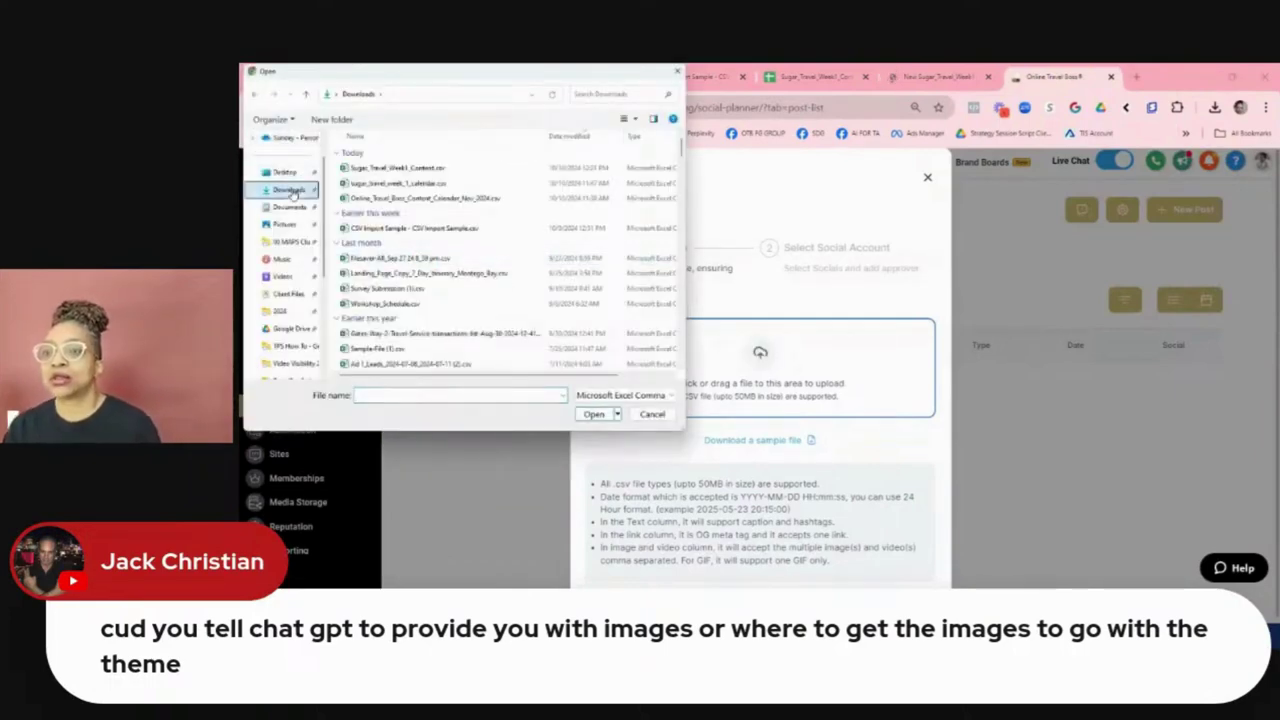
scroll(434, 175, "down", 1)
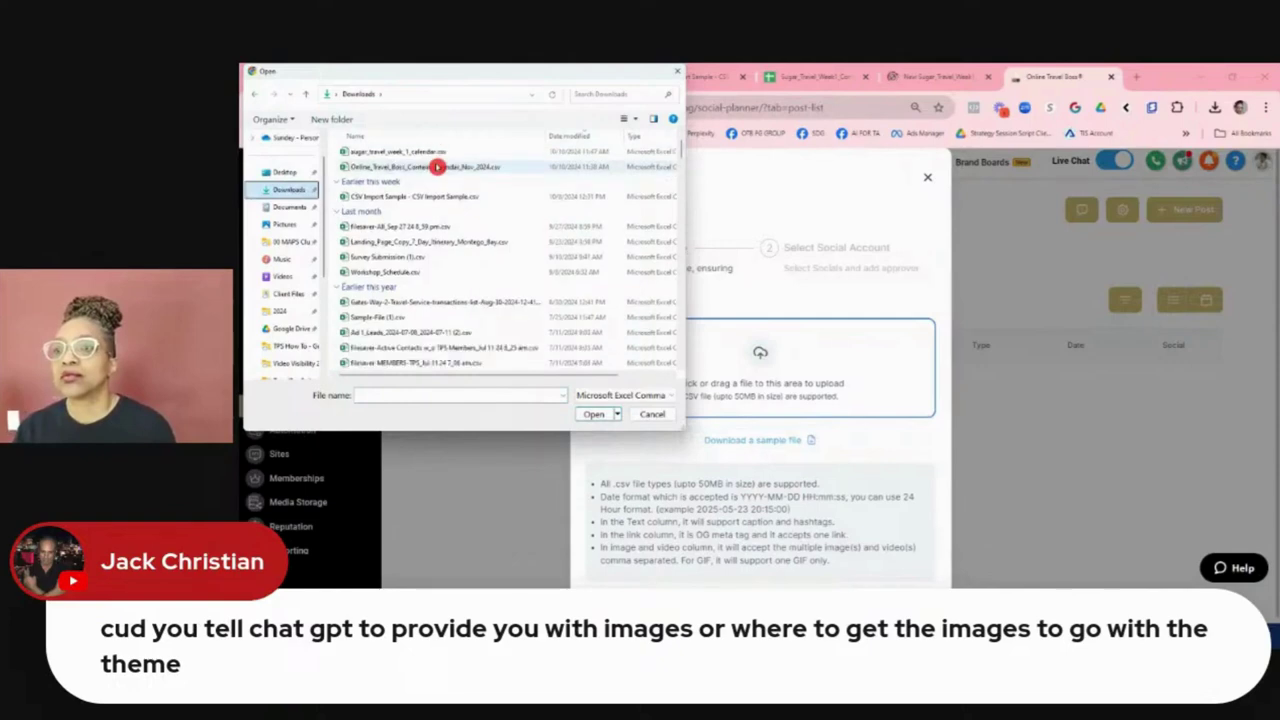
scroll(360, 176, "up", 1)
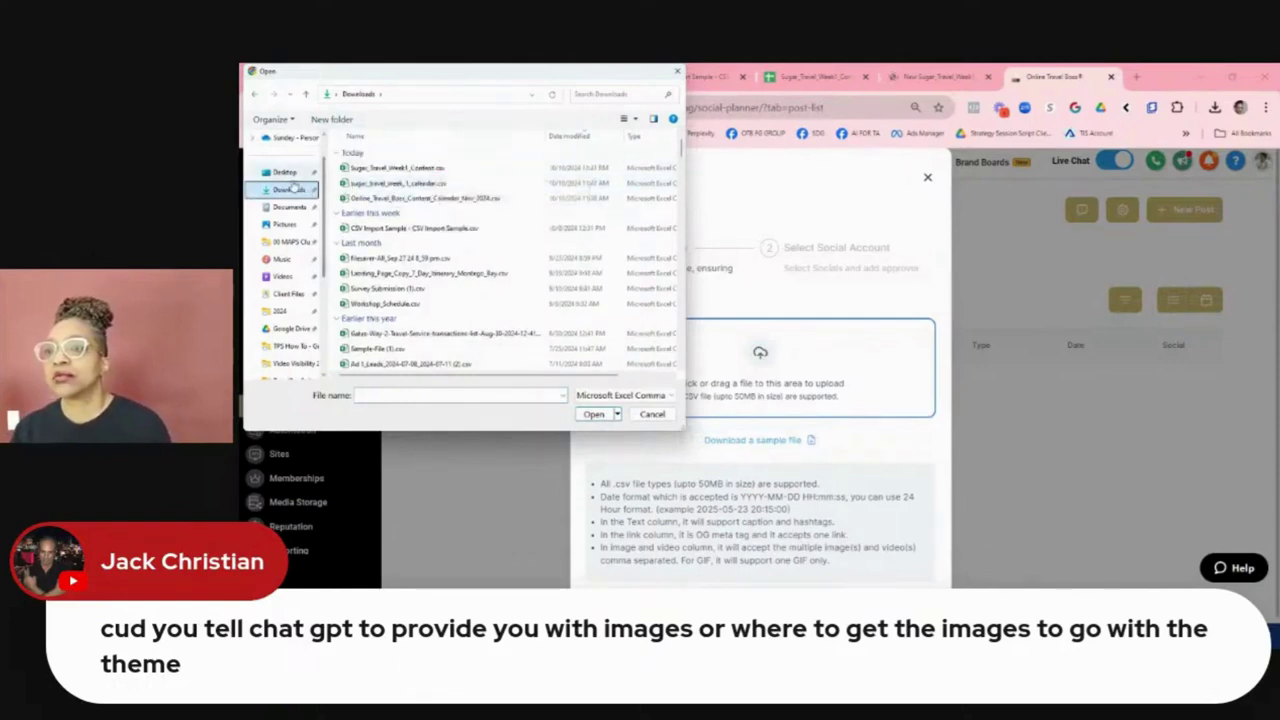
left_click(1083, 443)
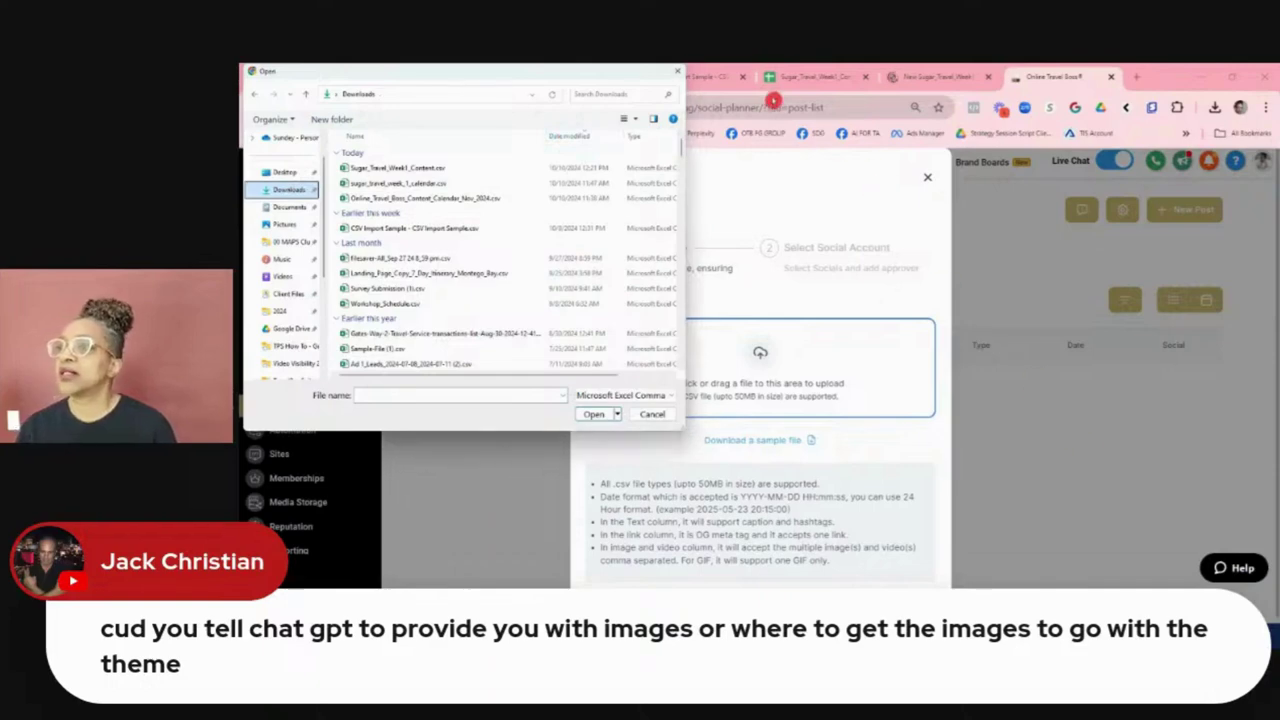
left_click(651, 413)
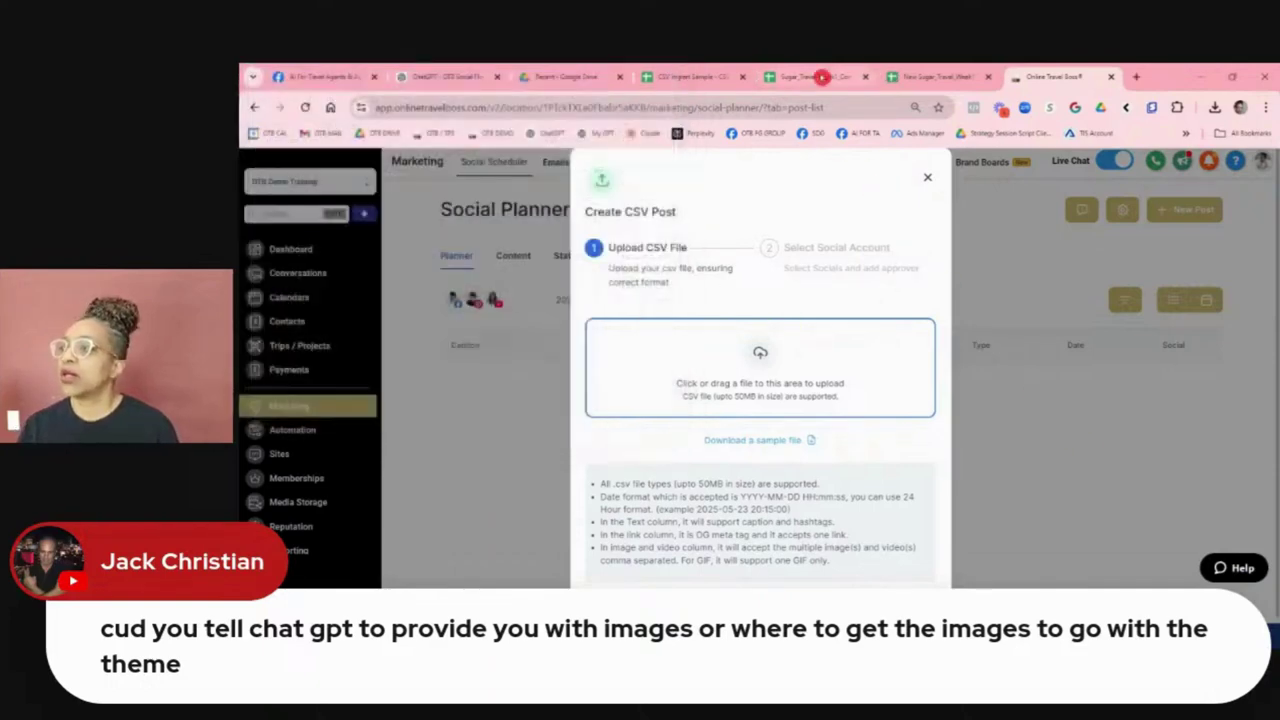
Download the New Sugar_Travel_Week1_Content spreadsheet as comma-separated values and close the copy that opens in Excel.
left_click(524, 79)
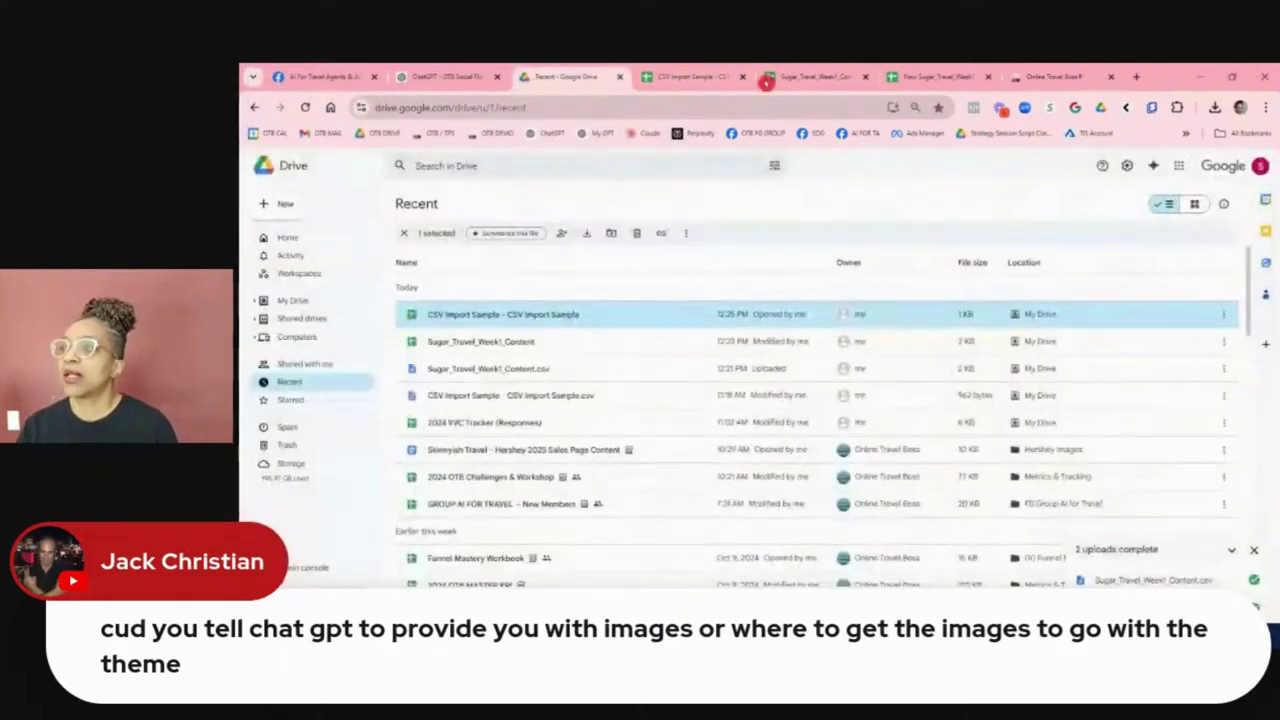
left_click(903, 80)
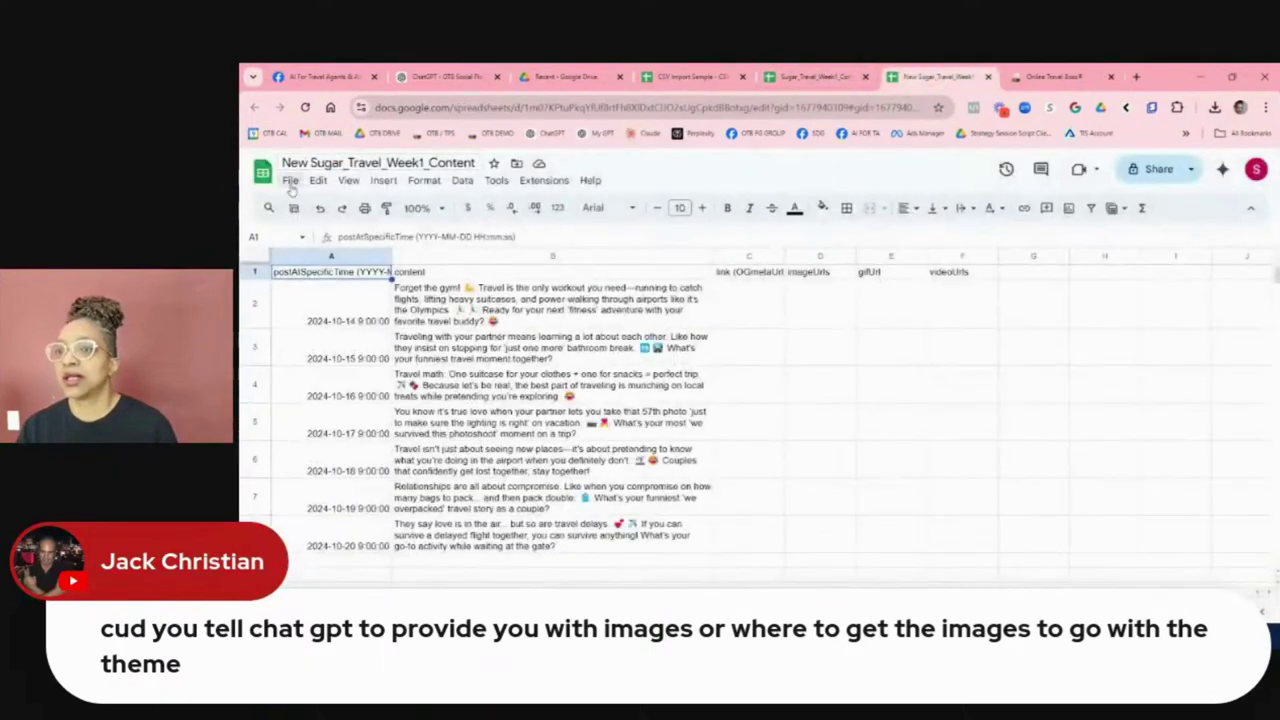
left_click(290, 180)
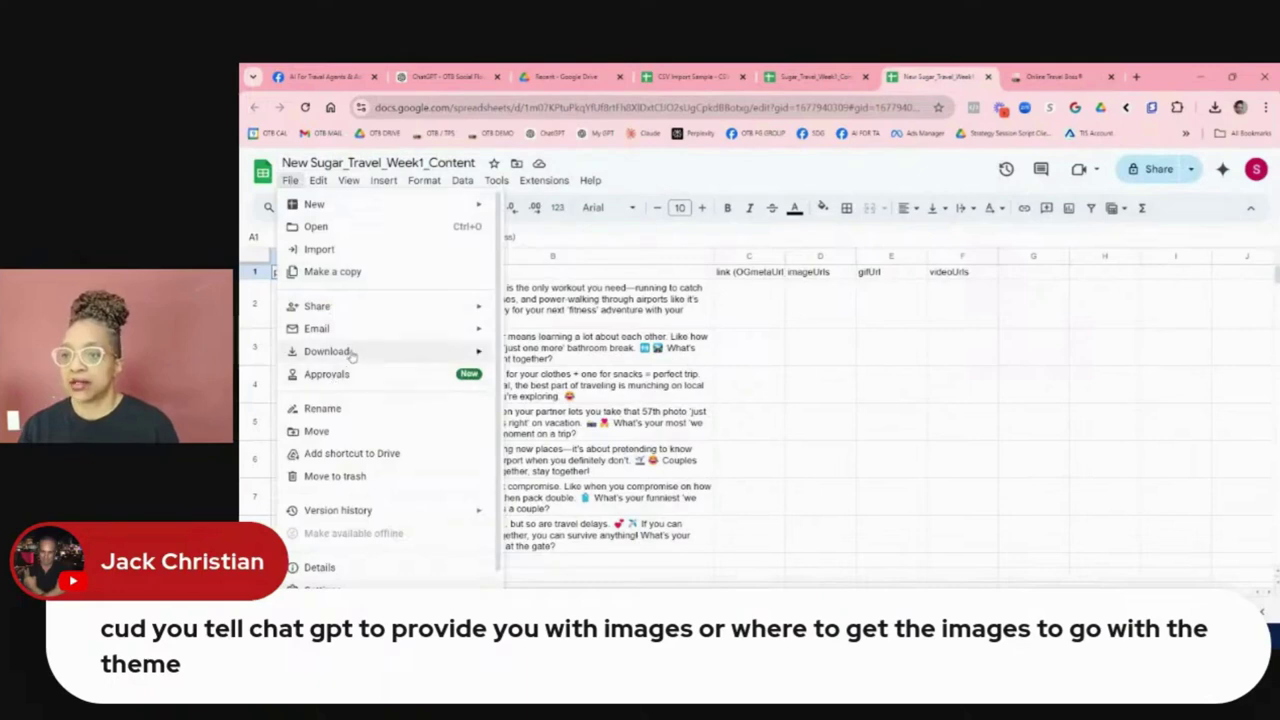
mouse_move(415, 352)
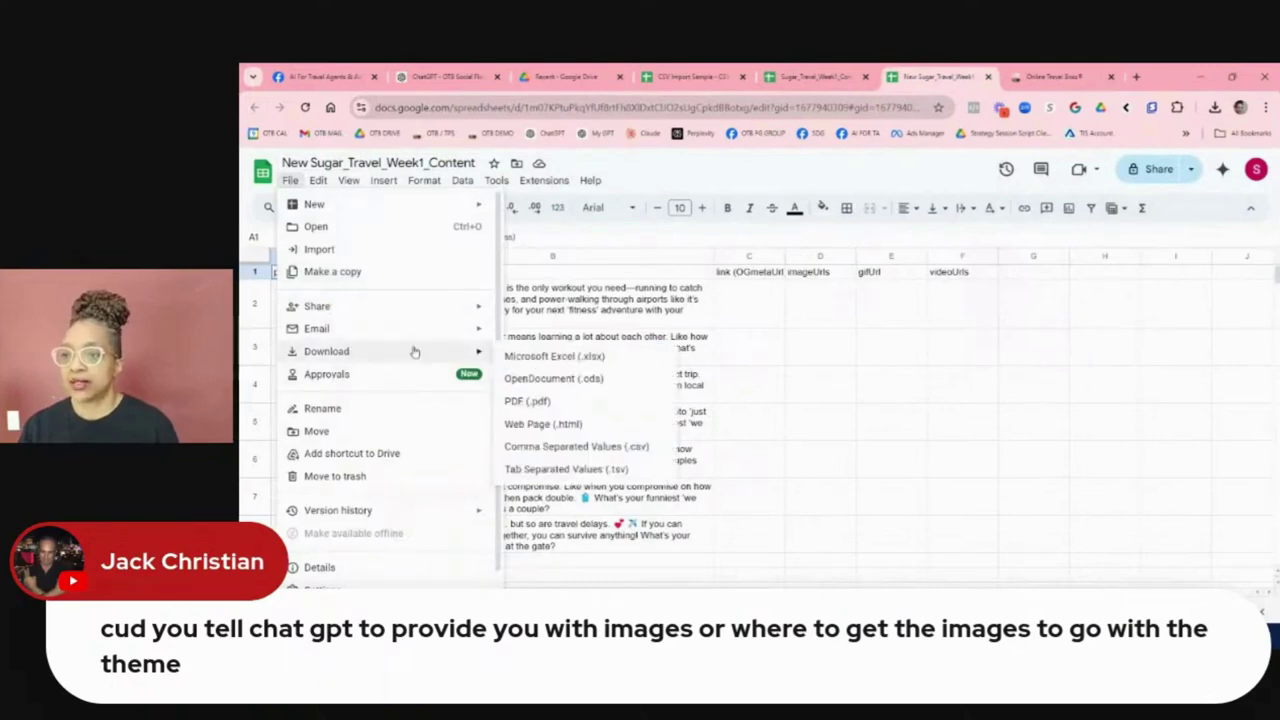
left_click(588, 450)
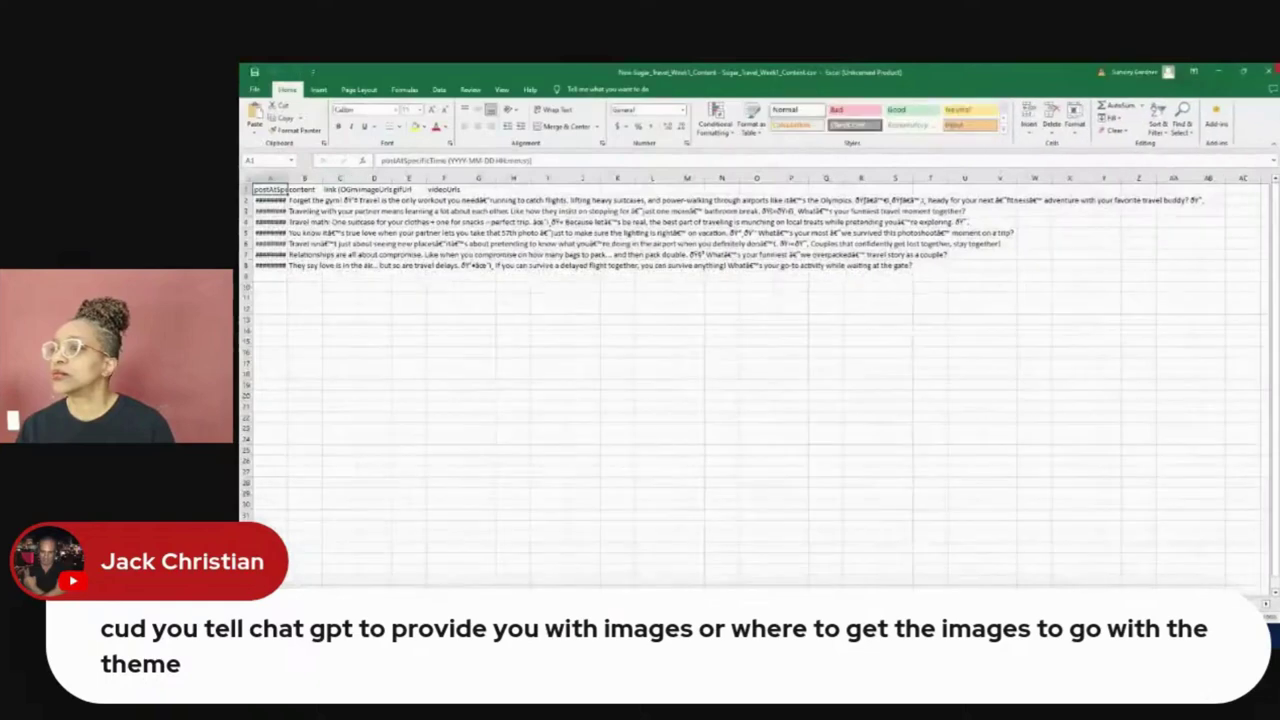
left_click(1268, 72)
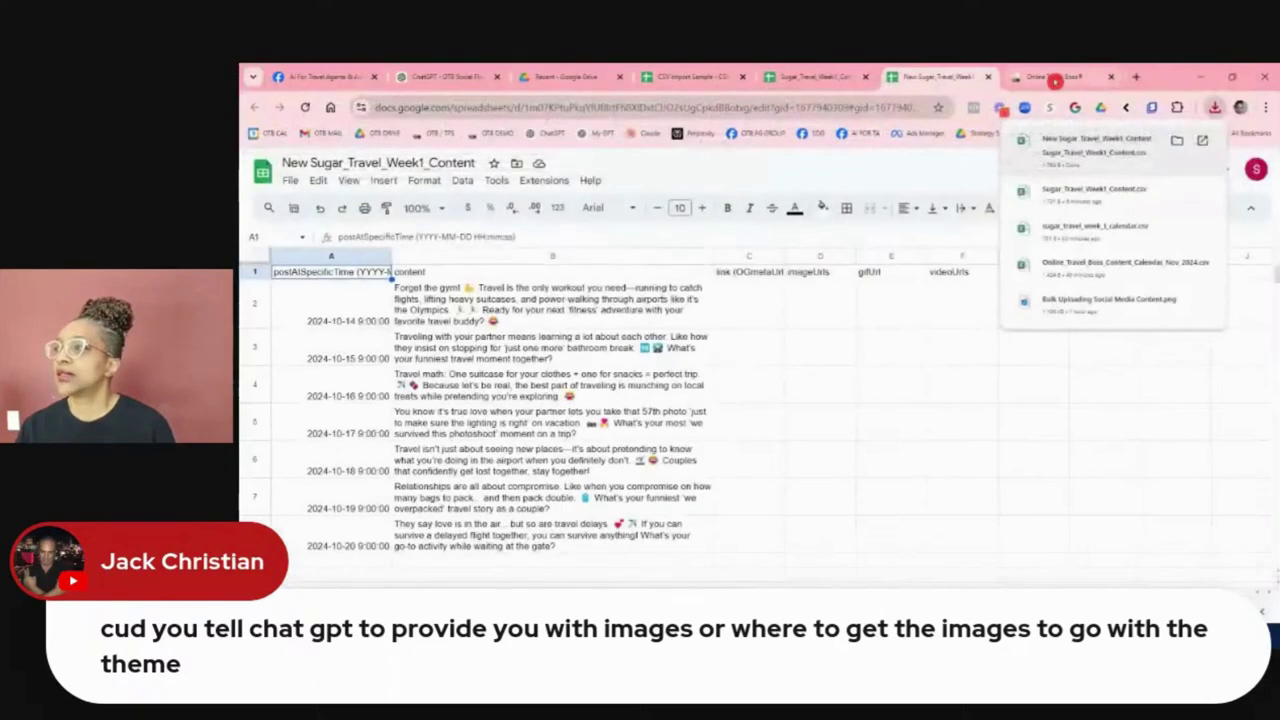
Return to the Social Planner, choose the New Sugar_Travel_Week1_Content CSV from Downloads for upload and continue to the social account selection.
left_click(1050, 76)
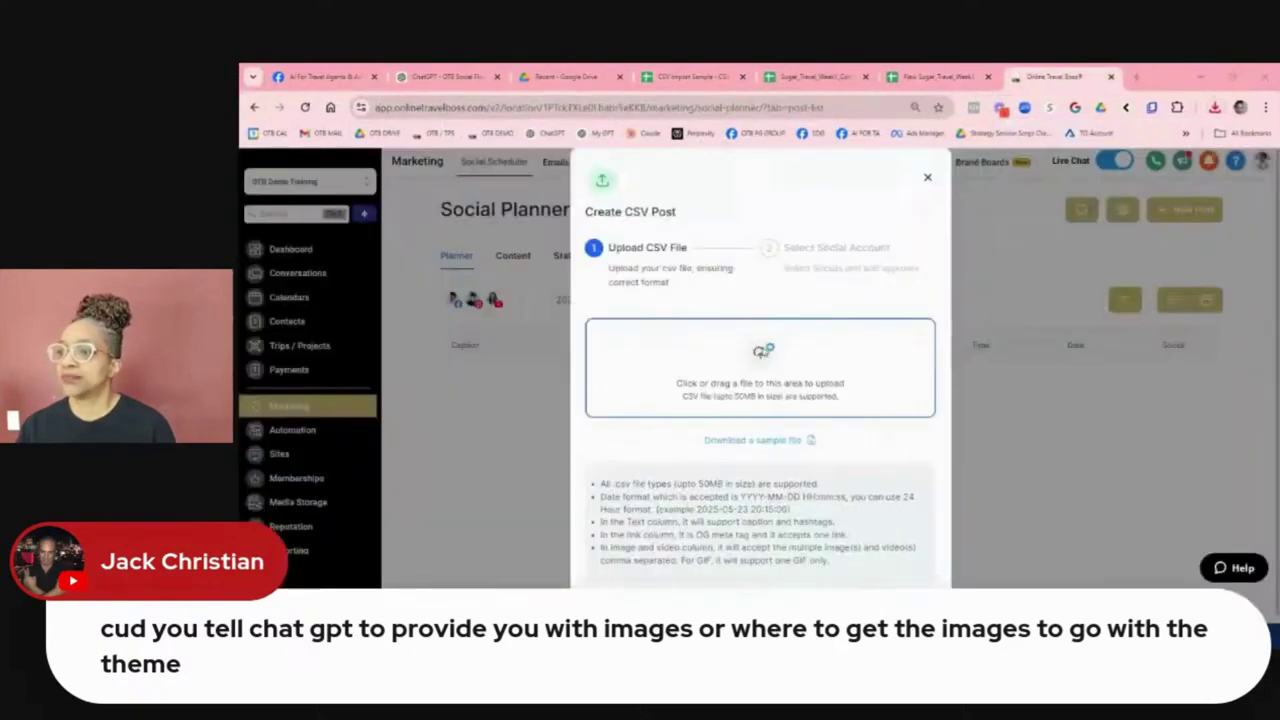
left_click(760, 352)
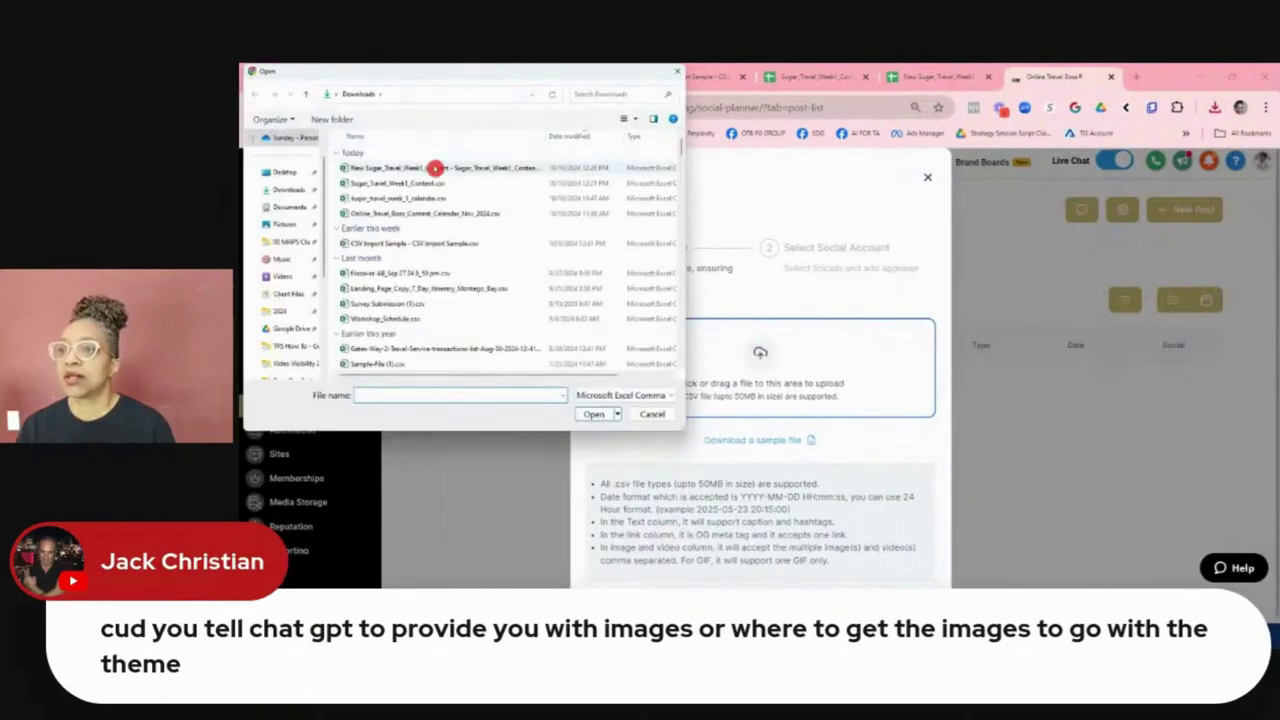
double_click(437, 168)
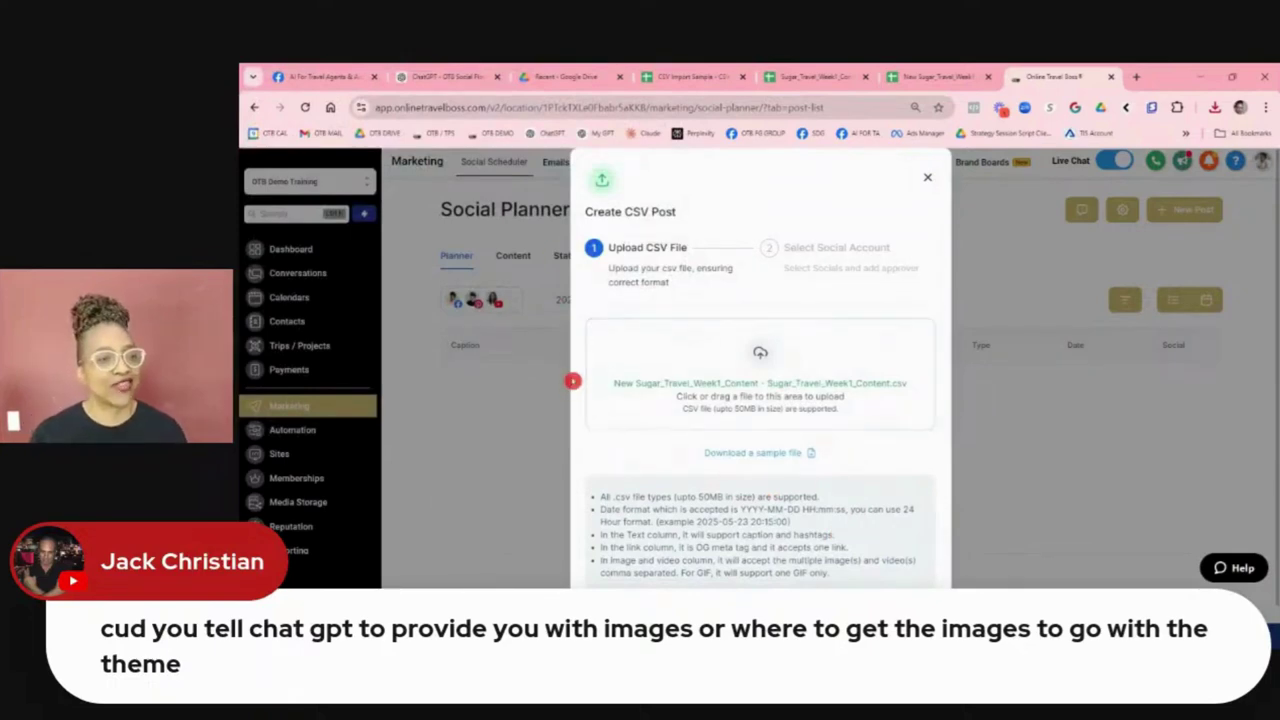
scroll(800, 350, "down", 1)
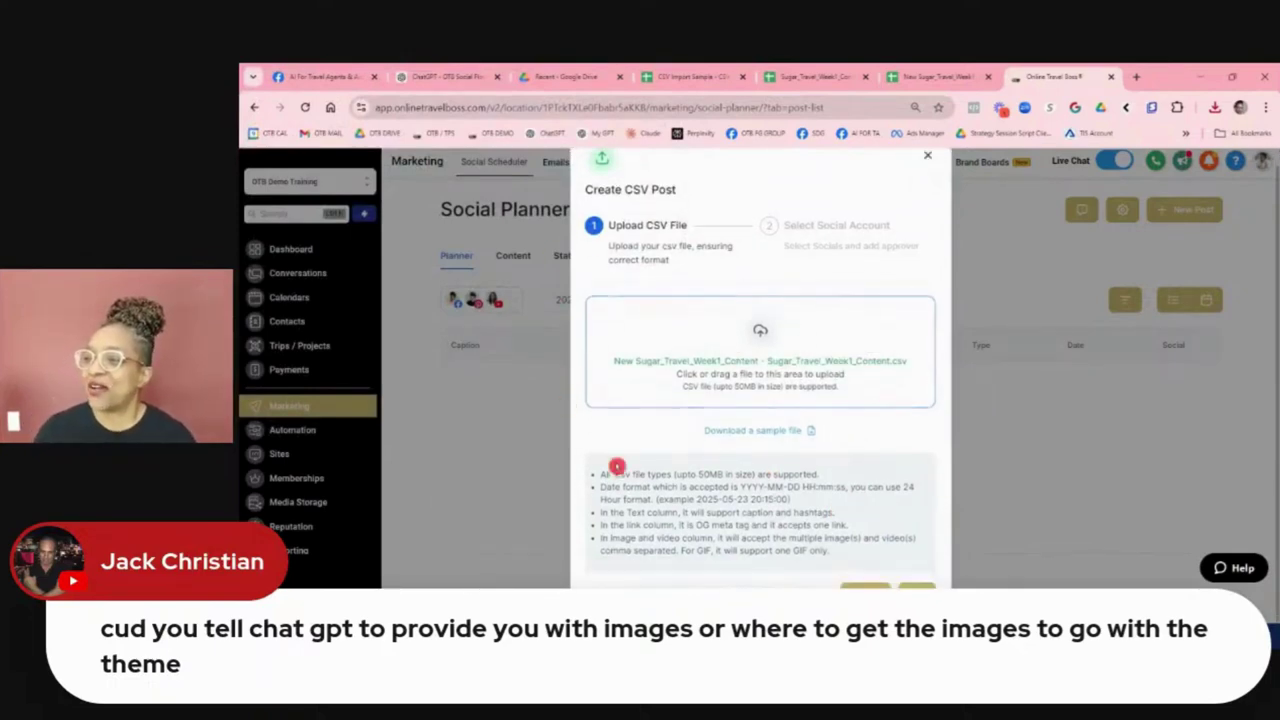
left_click(910, 583)
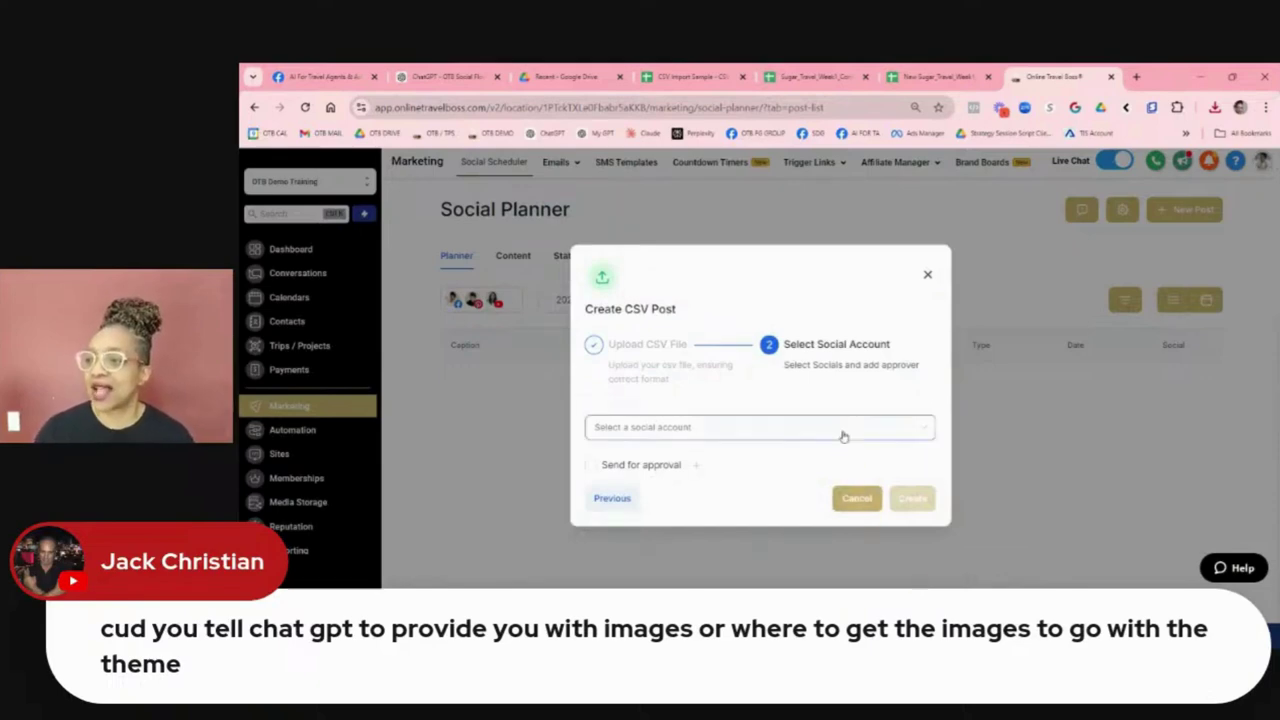
Reconnect the expired Facebook page through LeadConnector and return from the social account settings to the Social Planner.
left_click(845, 432)
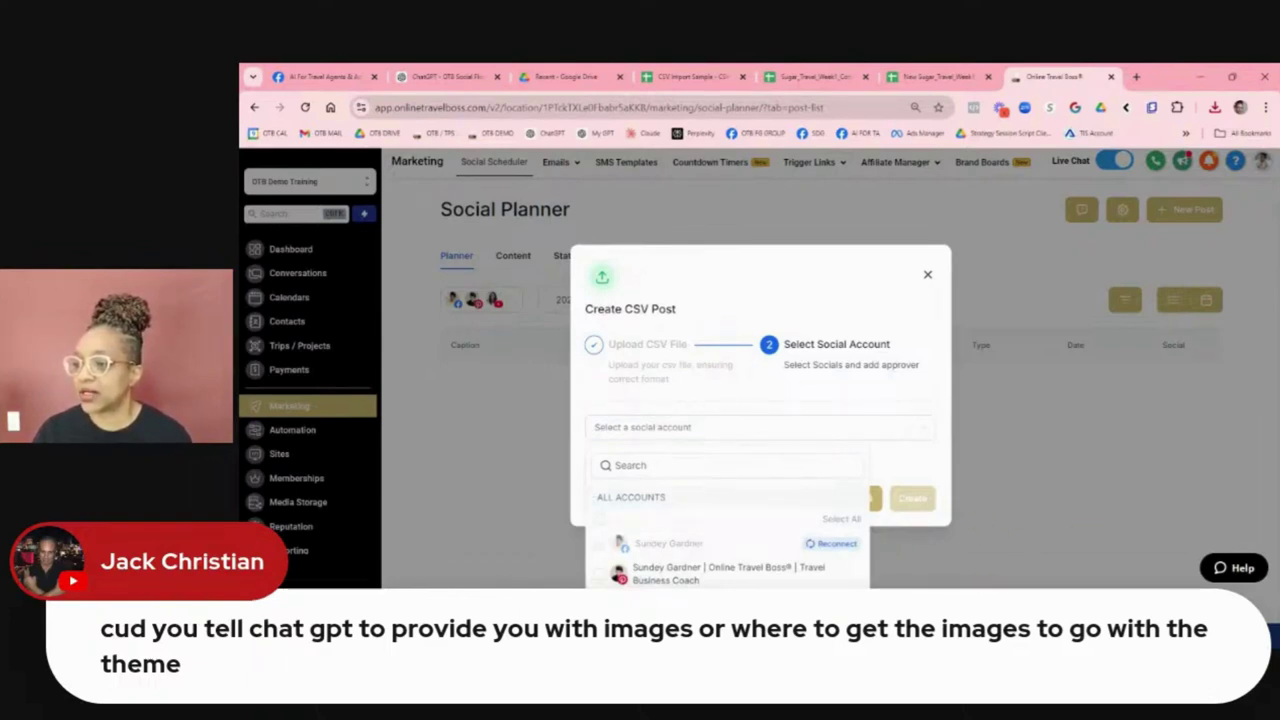
left_click(835, 544)
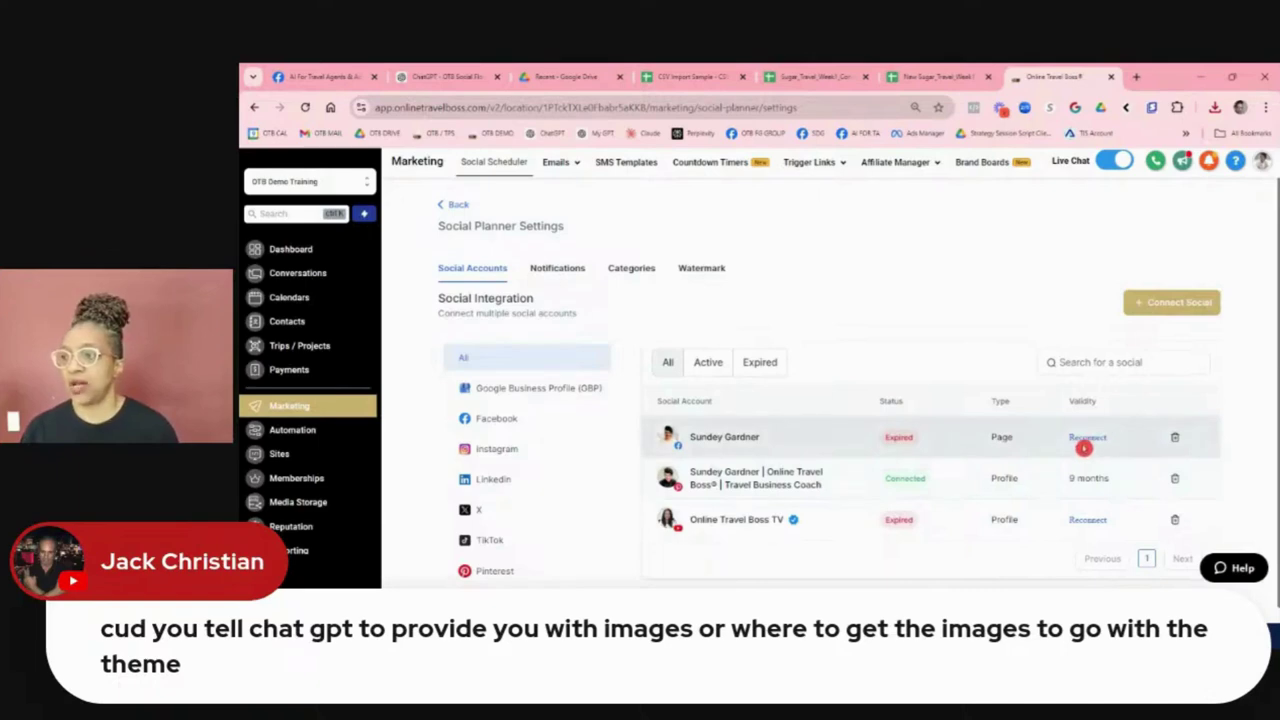
left_click(1086, 443)
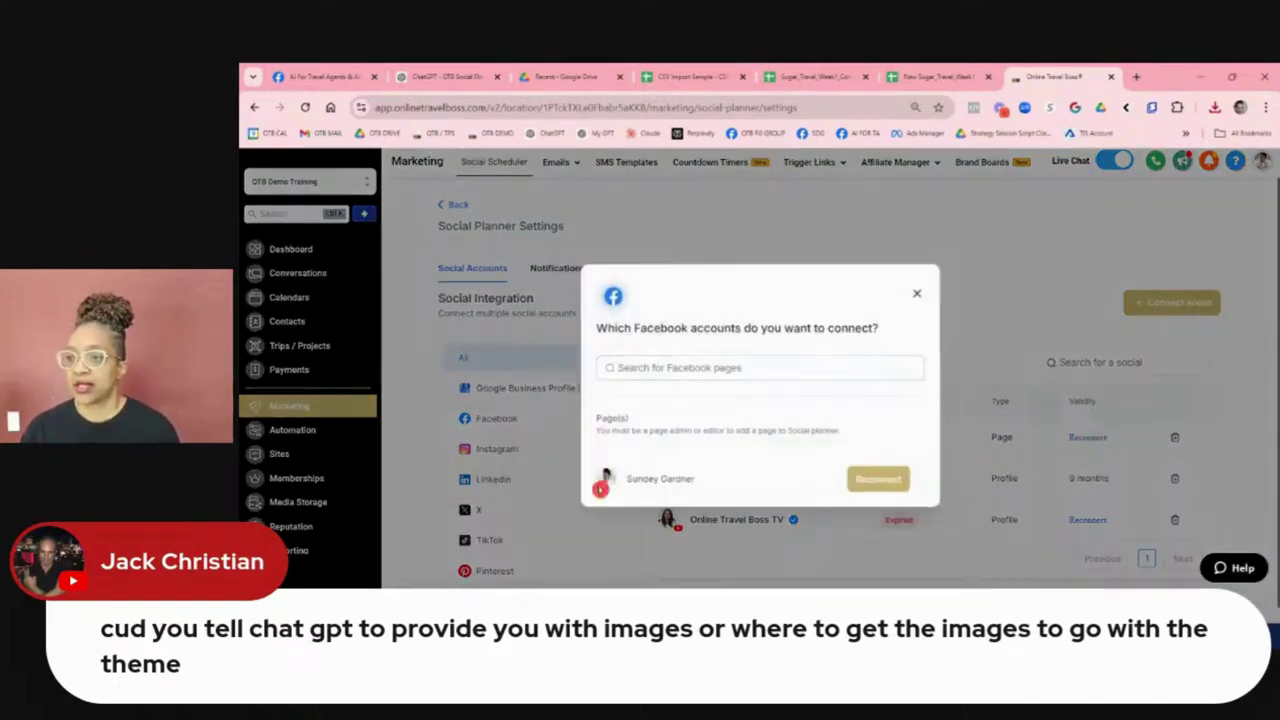
left_click(876, 482)
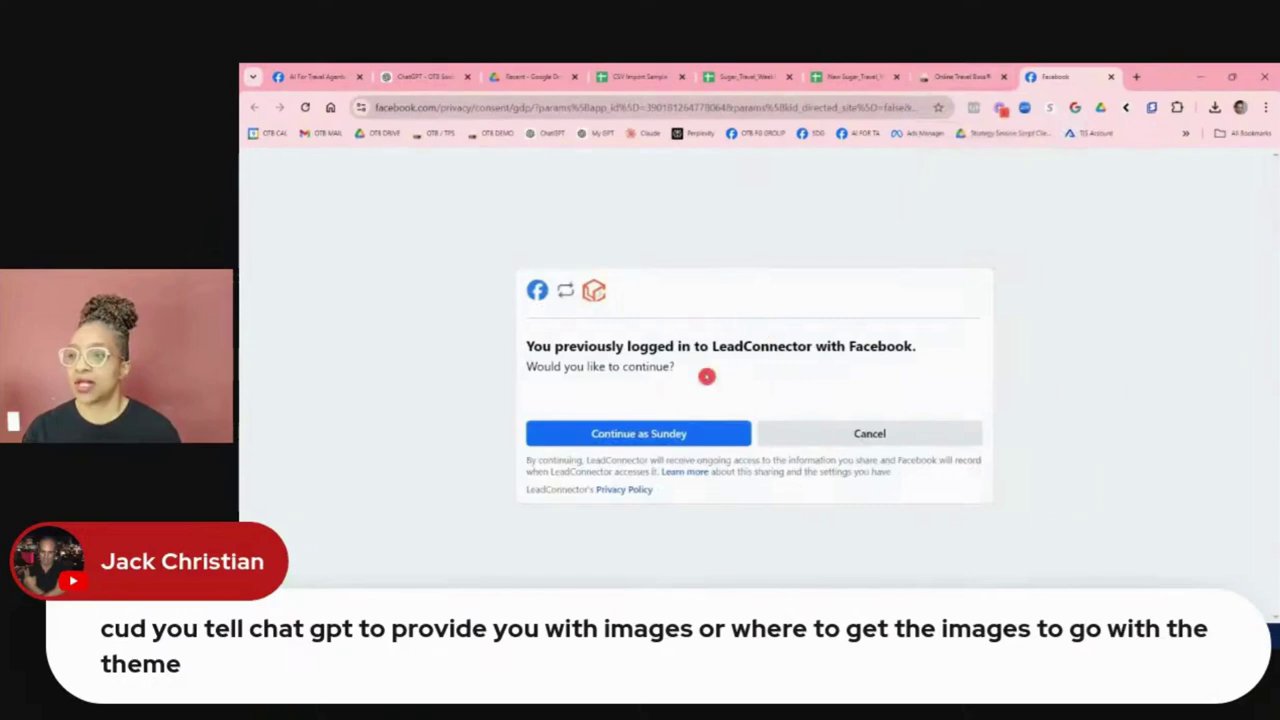
left_click(648, 435)
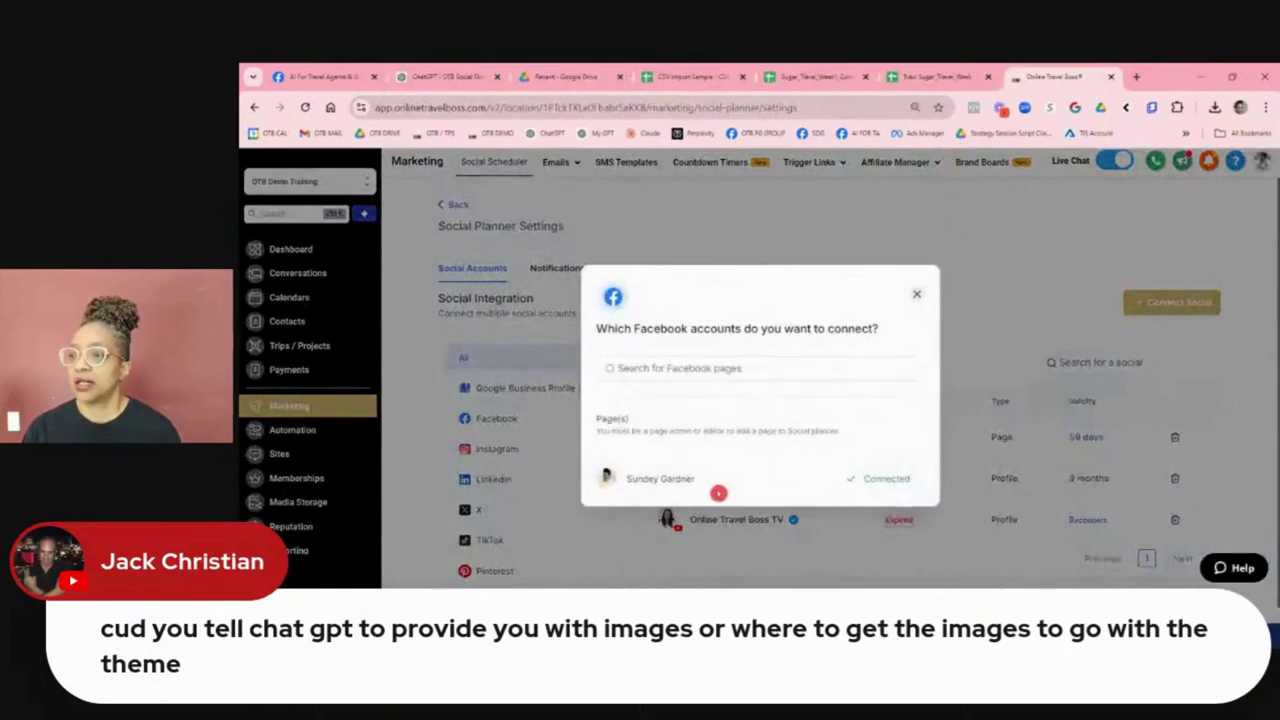
left_click(917, 295)
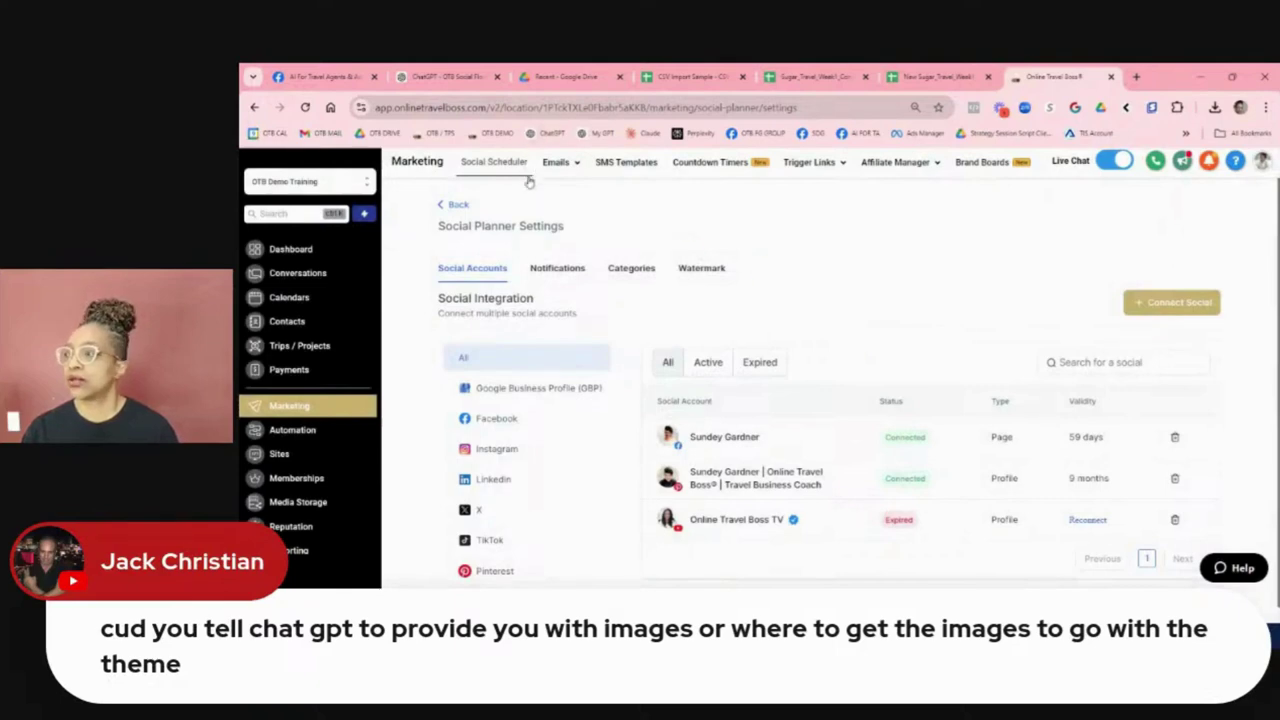
left_click(458, 205)
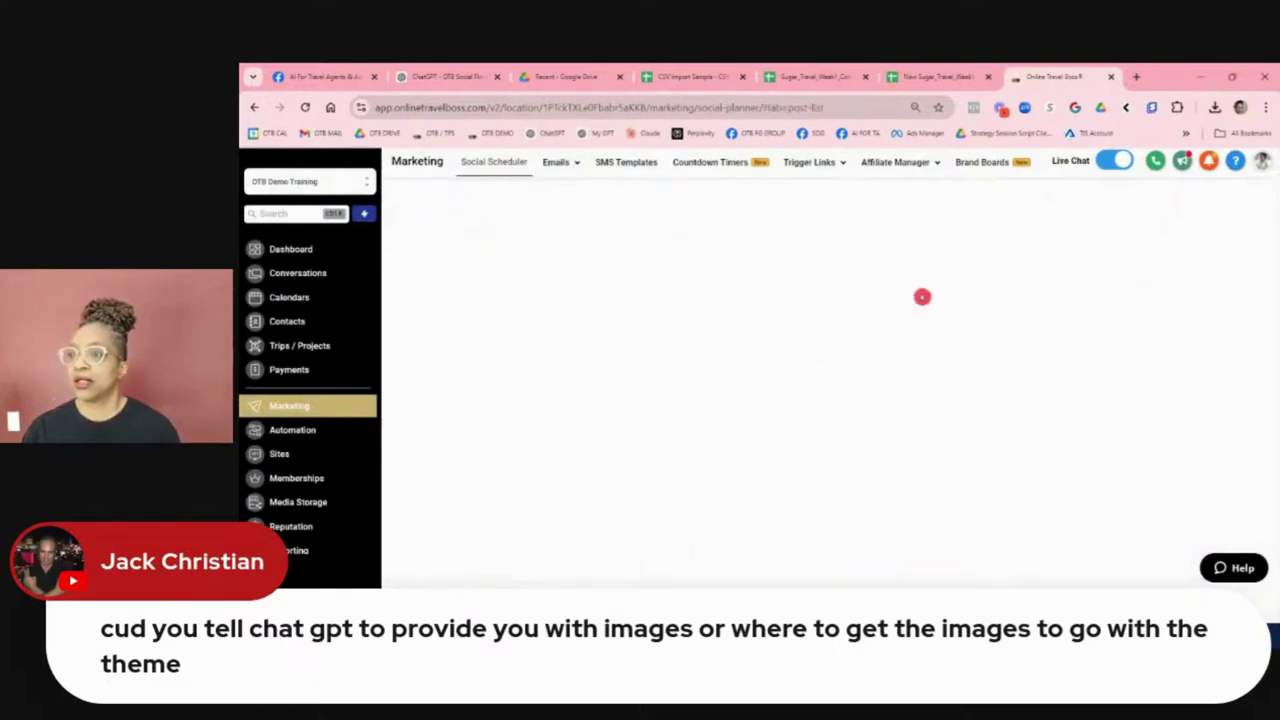
Start a new upload from CSV with the downloaded New Sugar_Travel_Week1_Content file and proceed to the social account selection.
left_click(1185, 212)
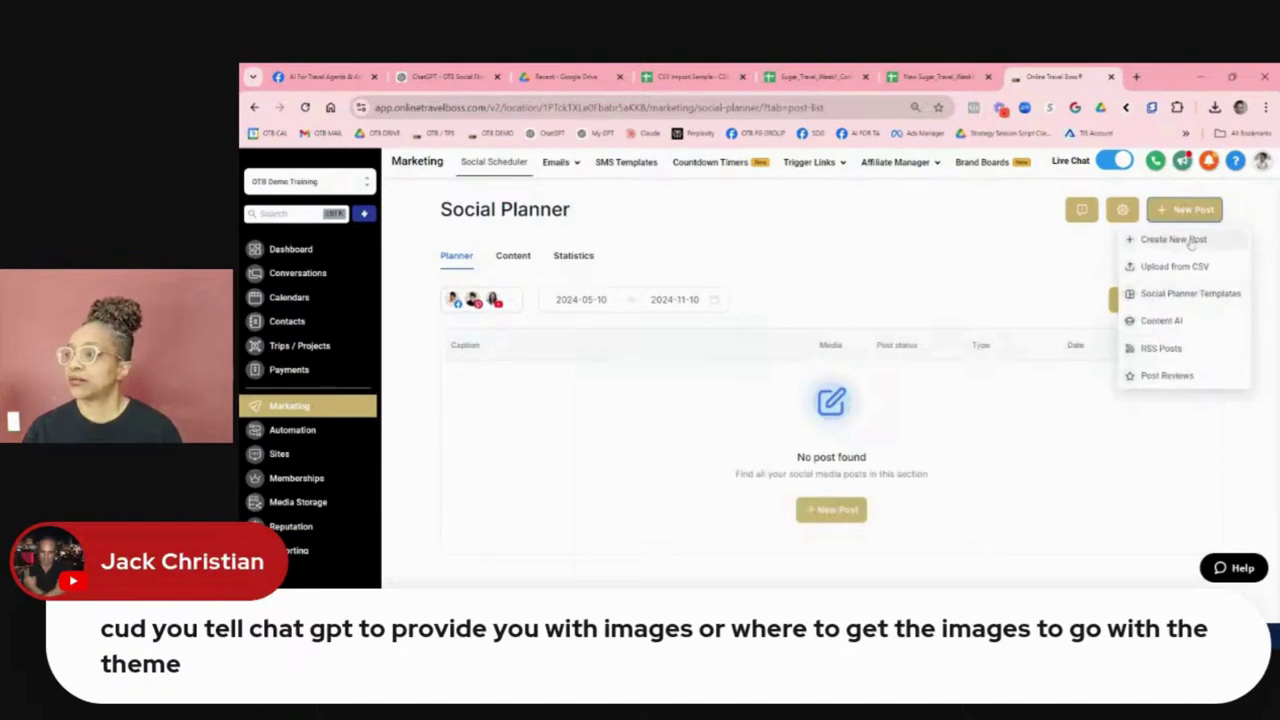
left_click(1179, 268)
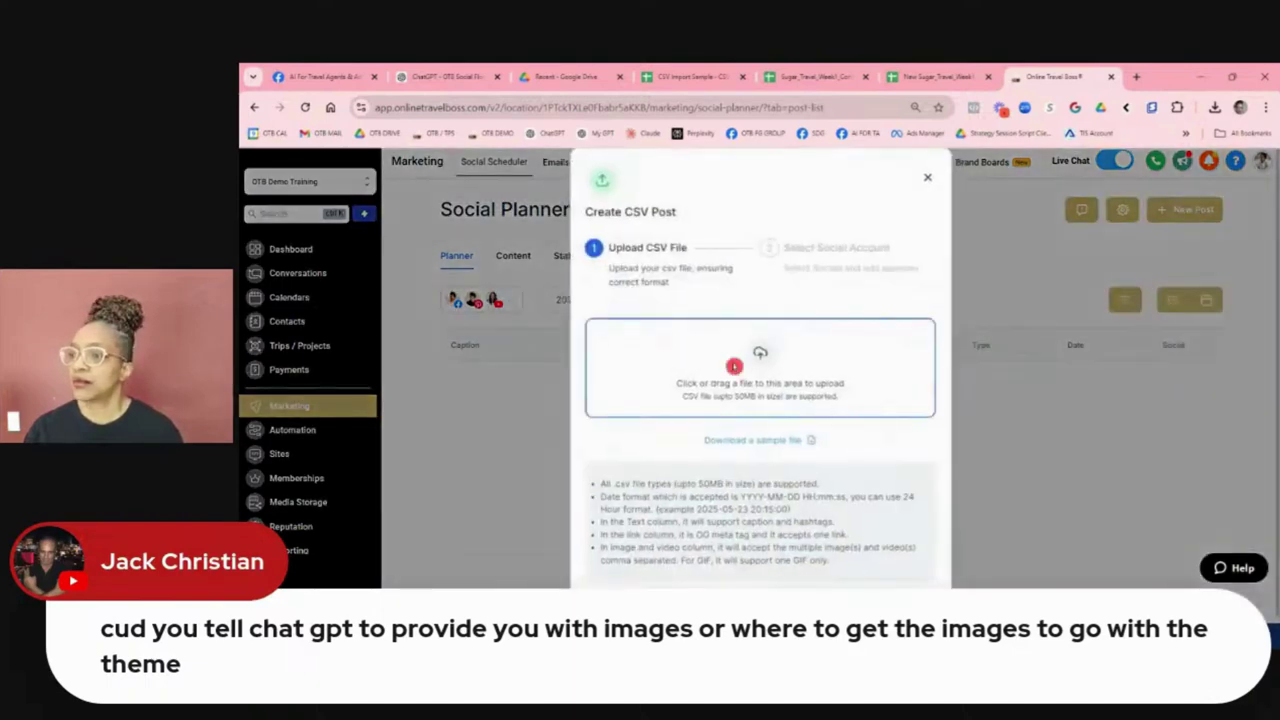
left_click(720, 324)
double_click(414, 169)
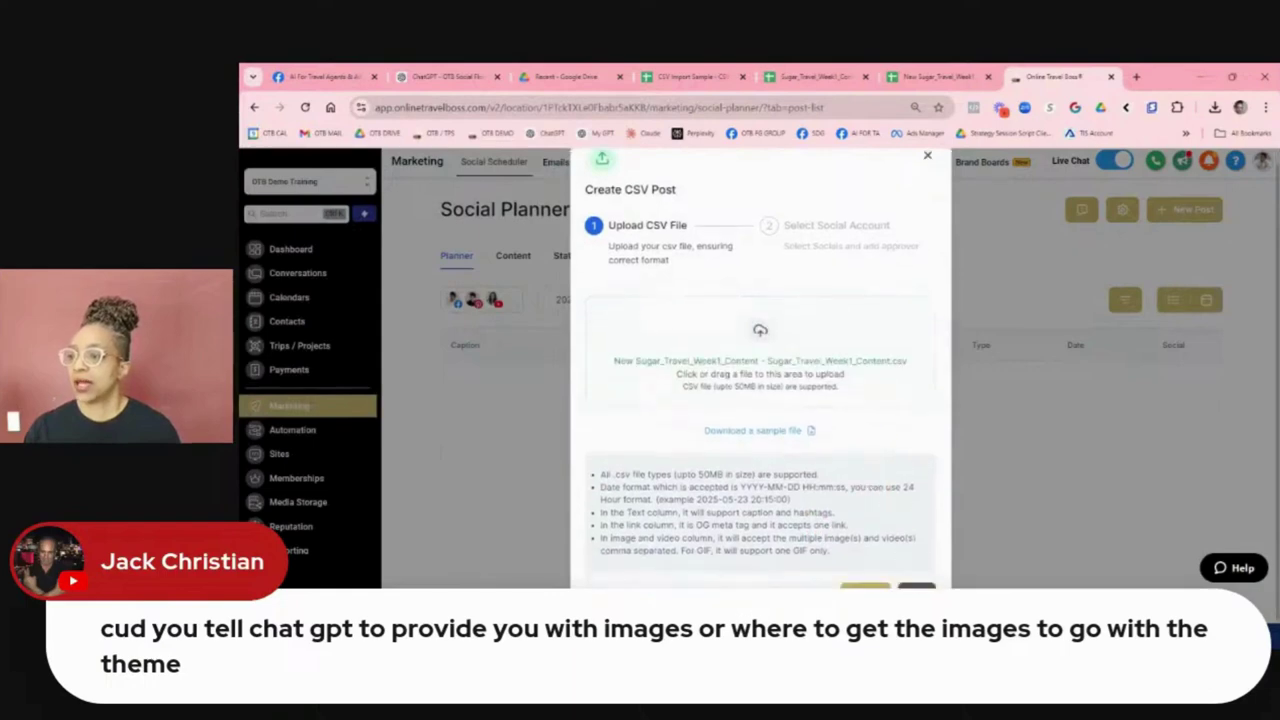
left_click(912, 578)
Select the Facebook page as the social account and create the CSV post without sending it for approval.
left_click(822, 428)
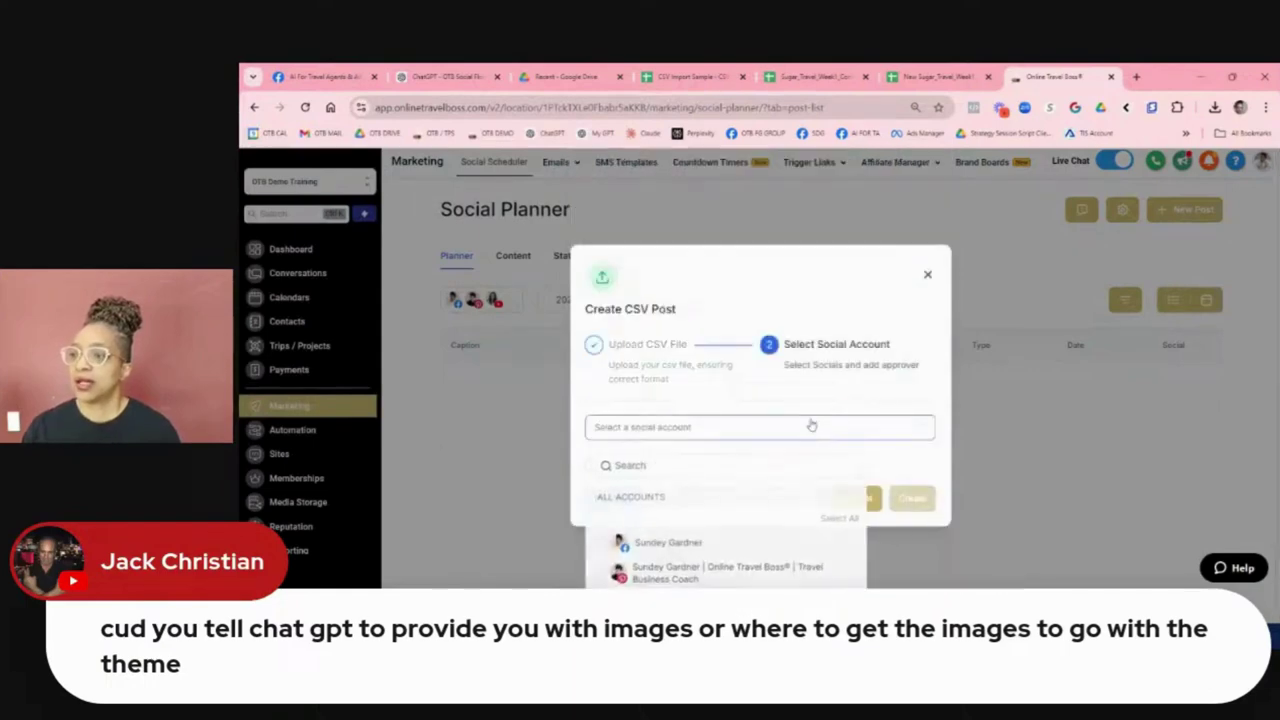
left_click(660, 545)
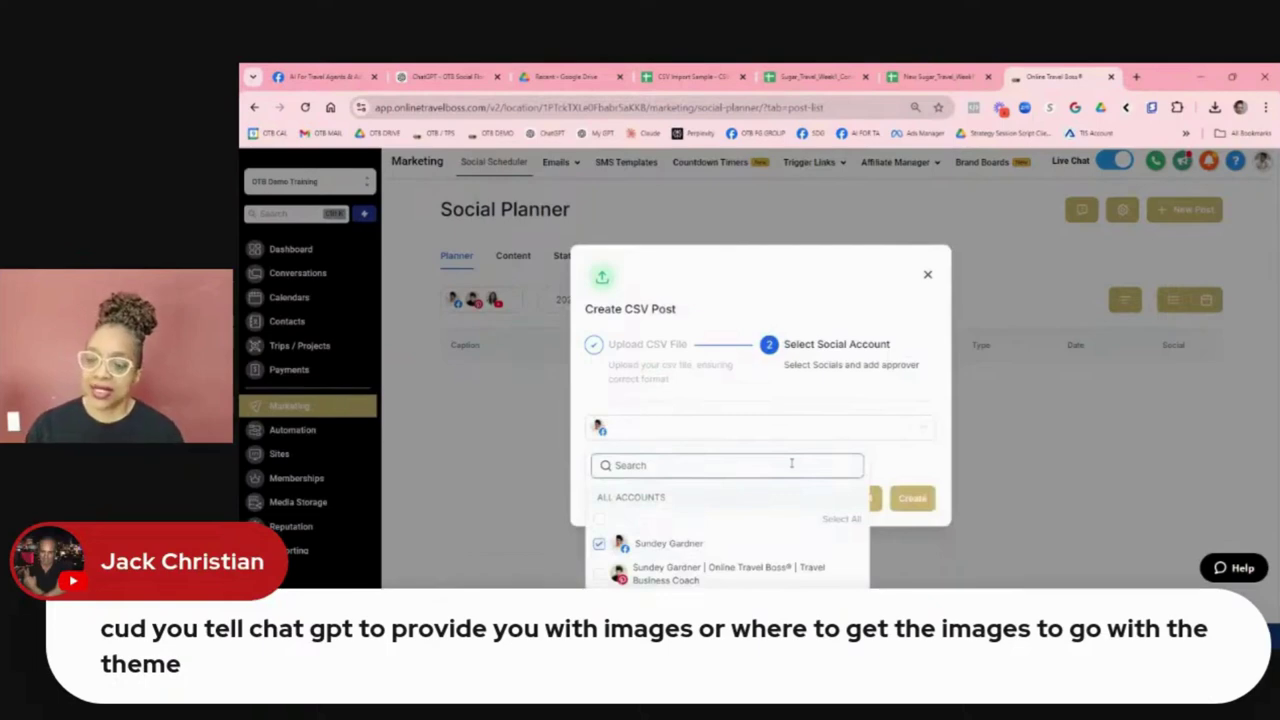
left_click(907, 455)
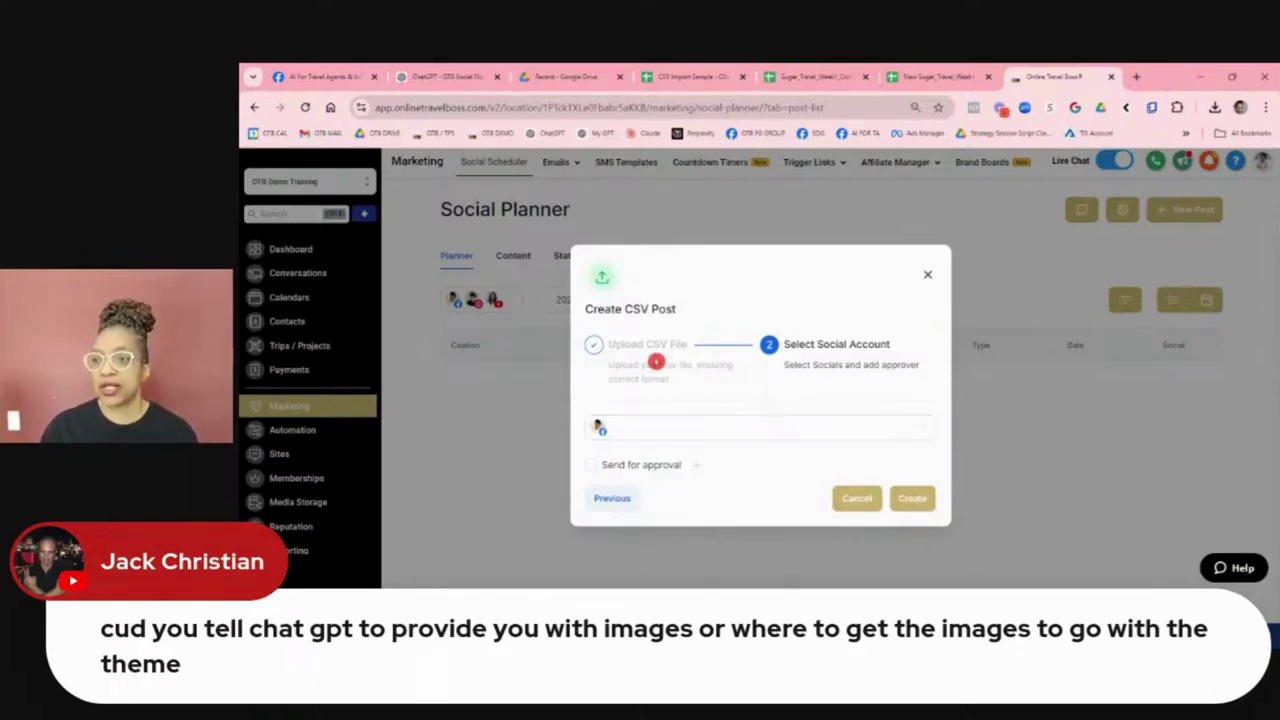
left_click(913, 500)
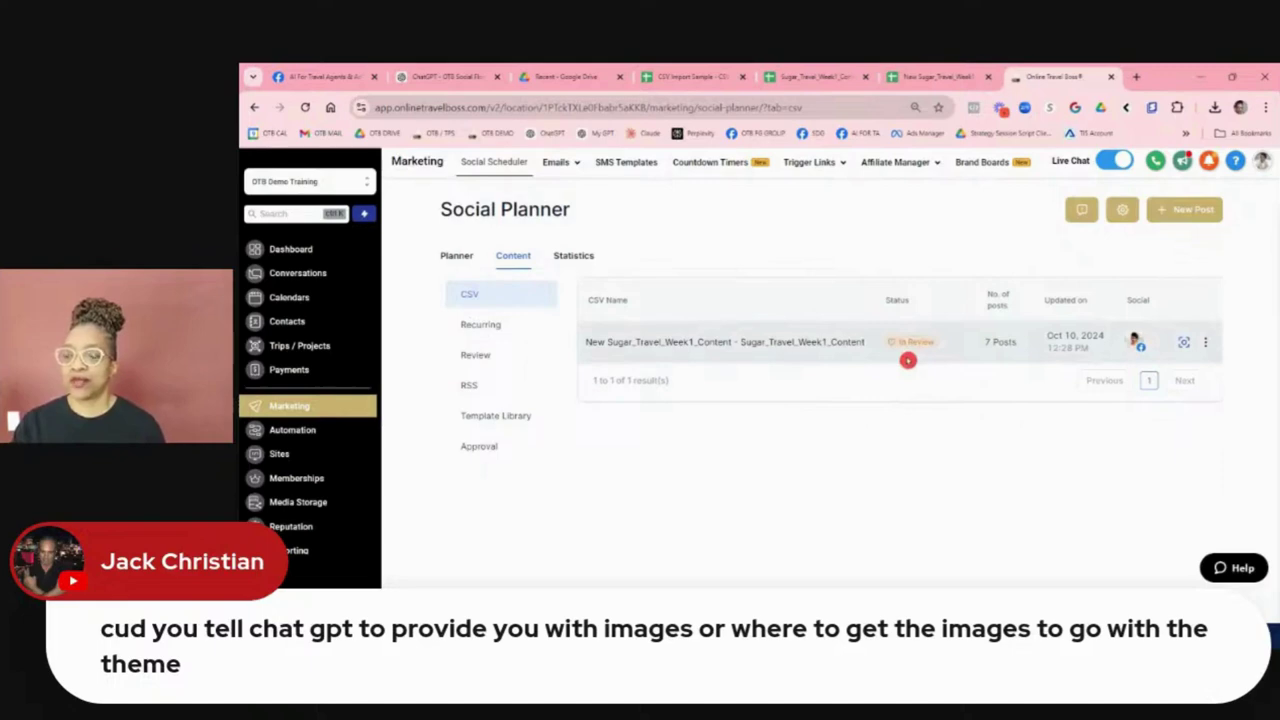
Open the uploaded New Sugar_Travel_Week1_Content CSV for review and look through its draft posts.
left_click(1183, 343)
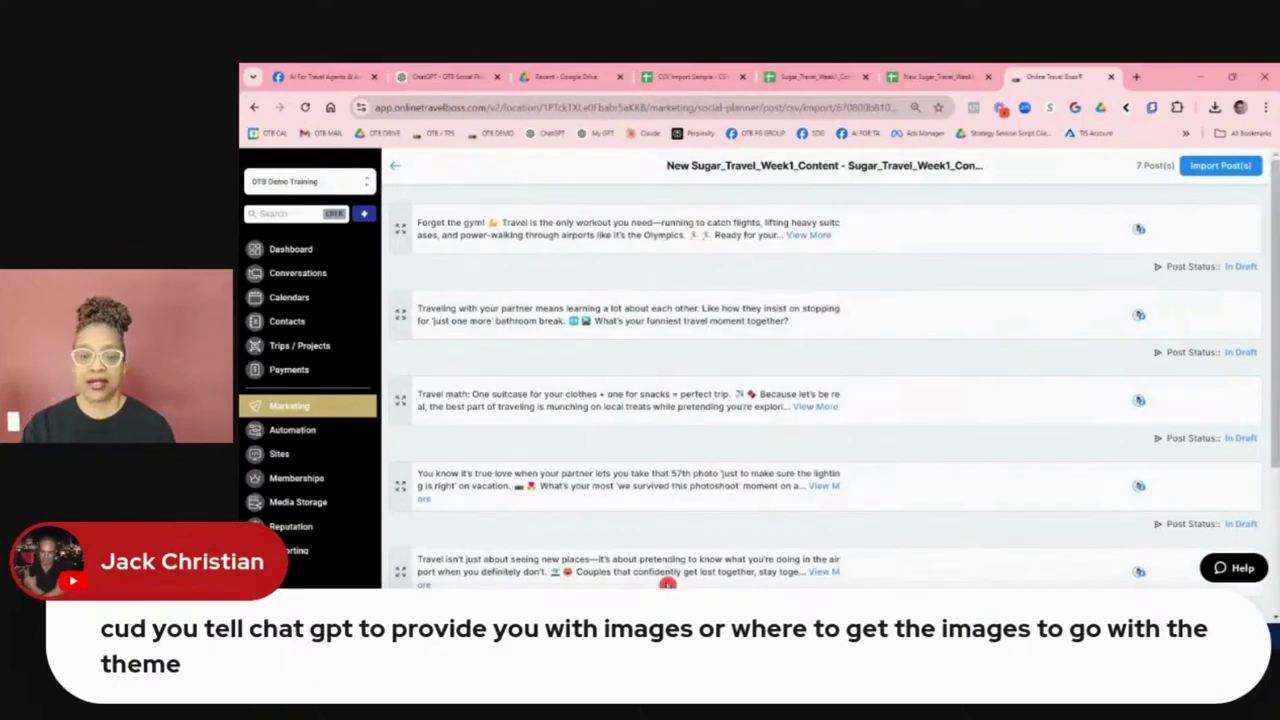
scroll(680, 585, "down", 4)
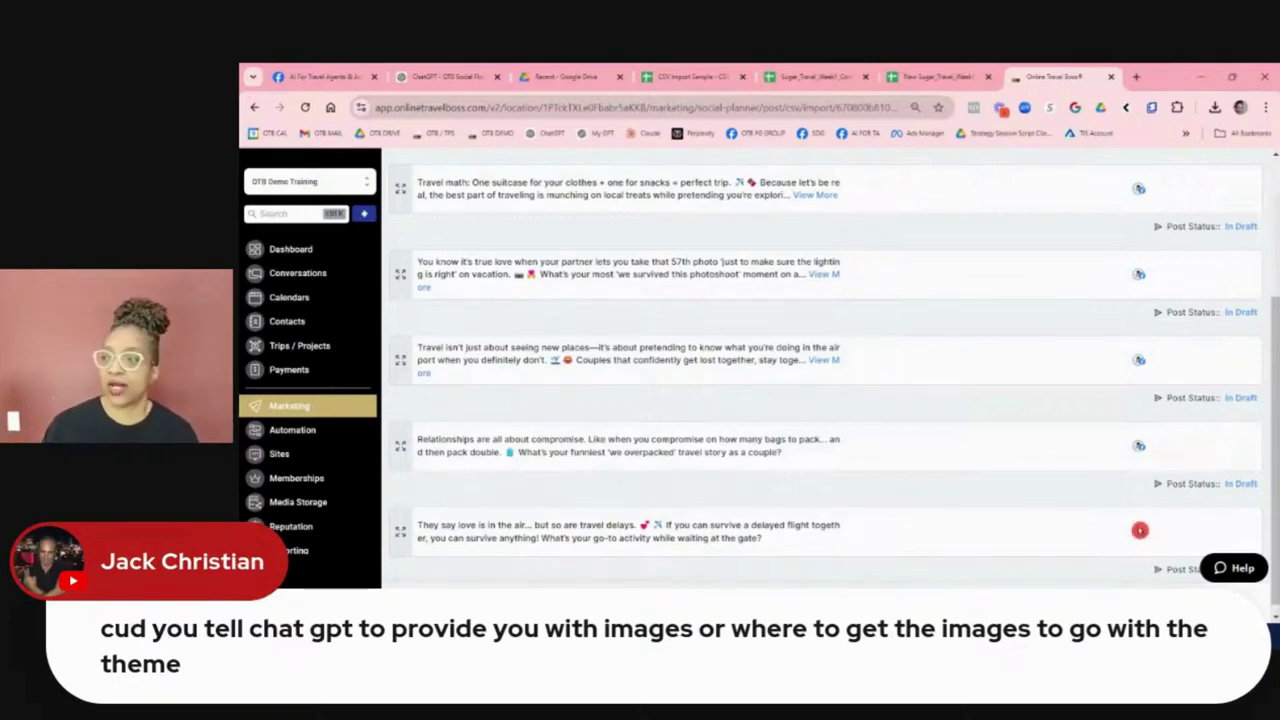
scroll(1030, 363, "up", 3)
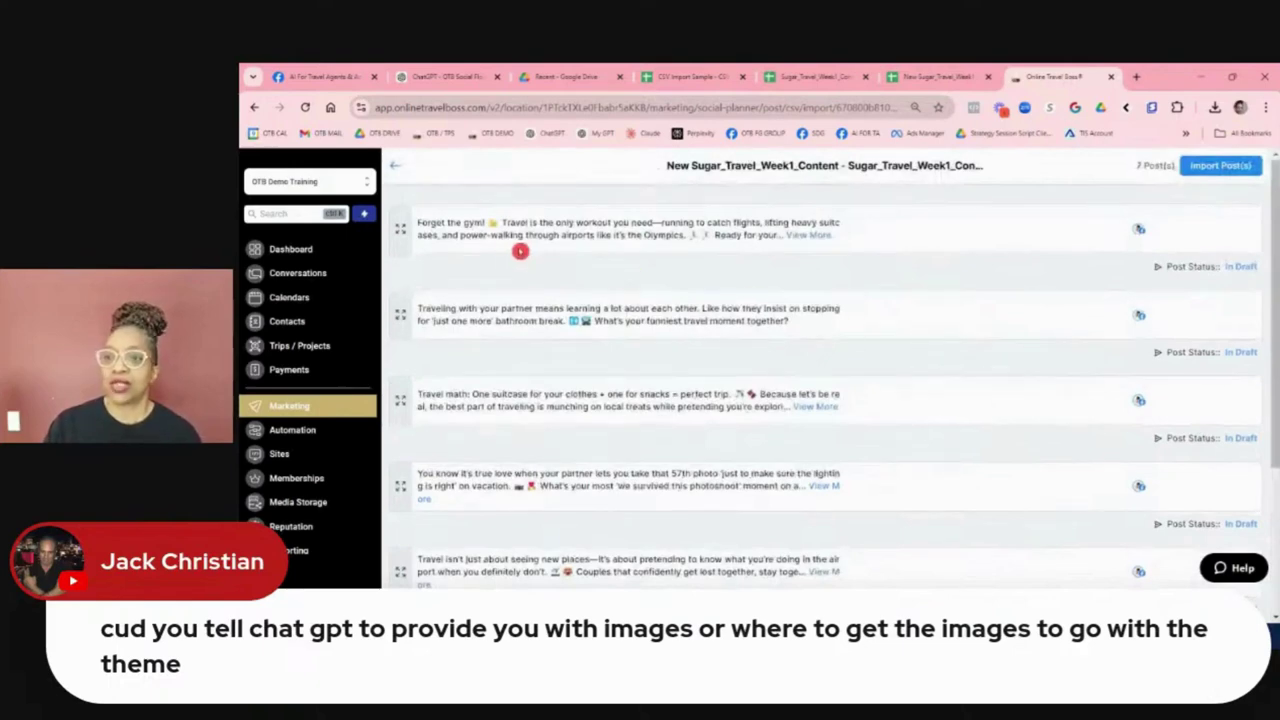
Show the full text of the first draft post, "Forget the gym!", and expand it into its editor and preview.
left_click(812, 235)
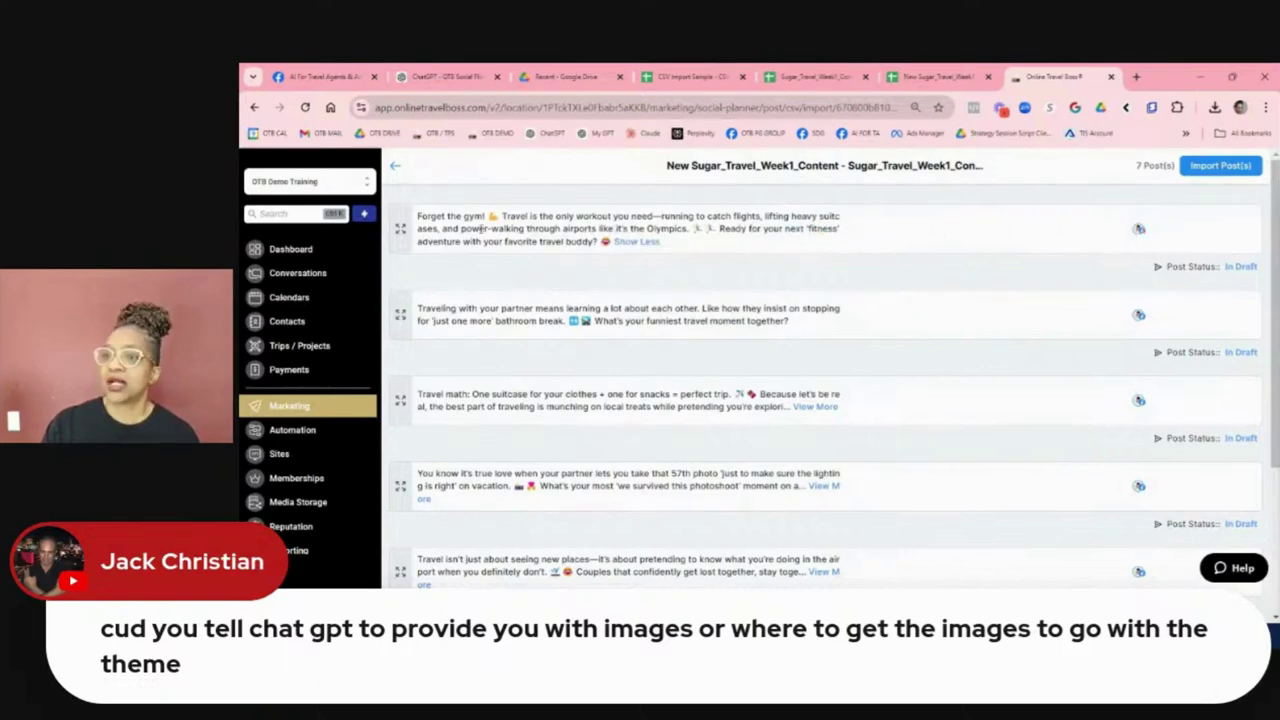
left_click(402, 232)
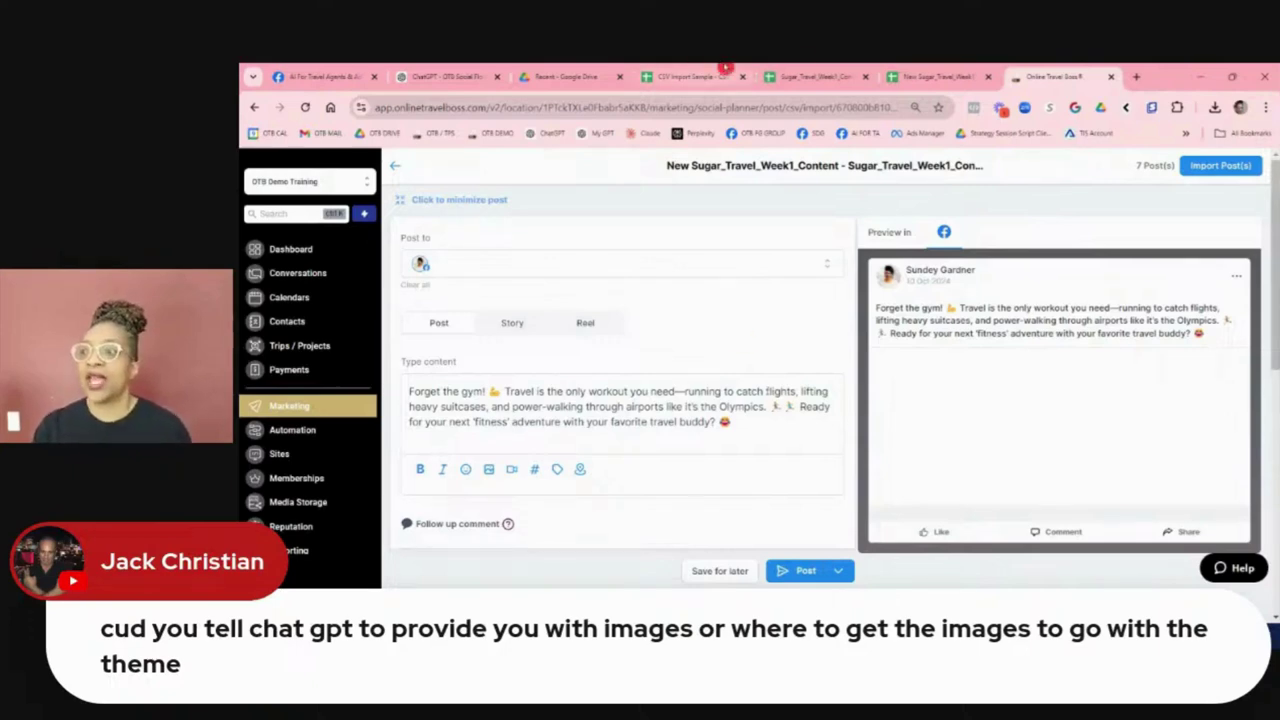
In the New Sugar_Travel_Week1_Content sheet, widen the link (OGmetaUrl) column and go through the first post's link, imageUrls, gifUrl and videoUrls cells.
left_click(922, 77)
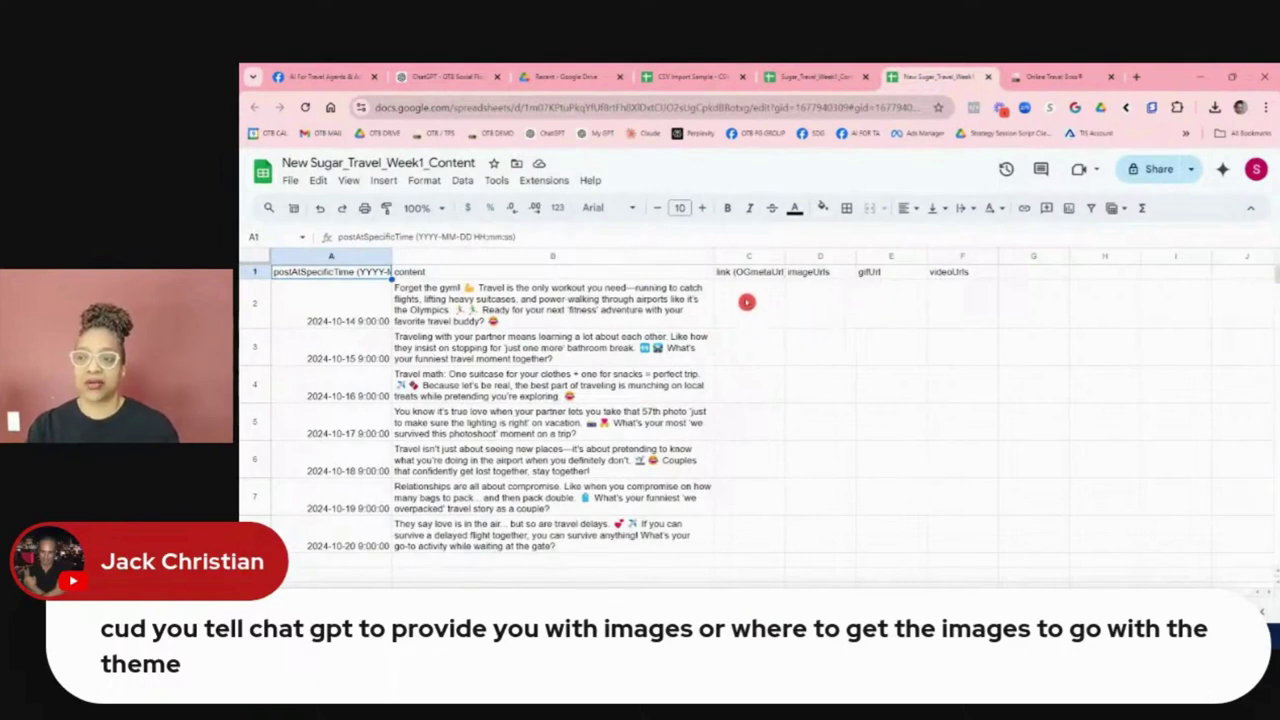
left_click(748, 302)
left_click_drag(786, 256, 865, 256)
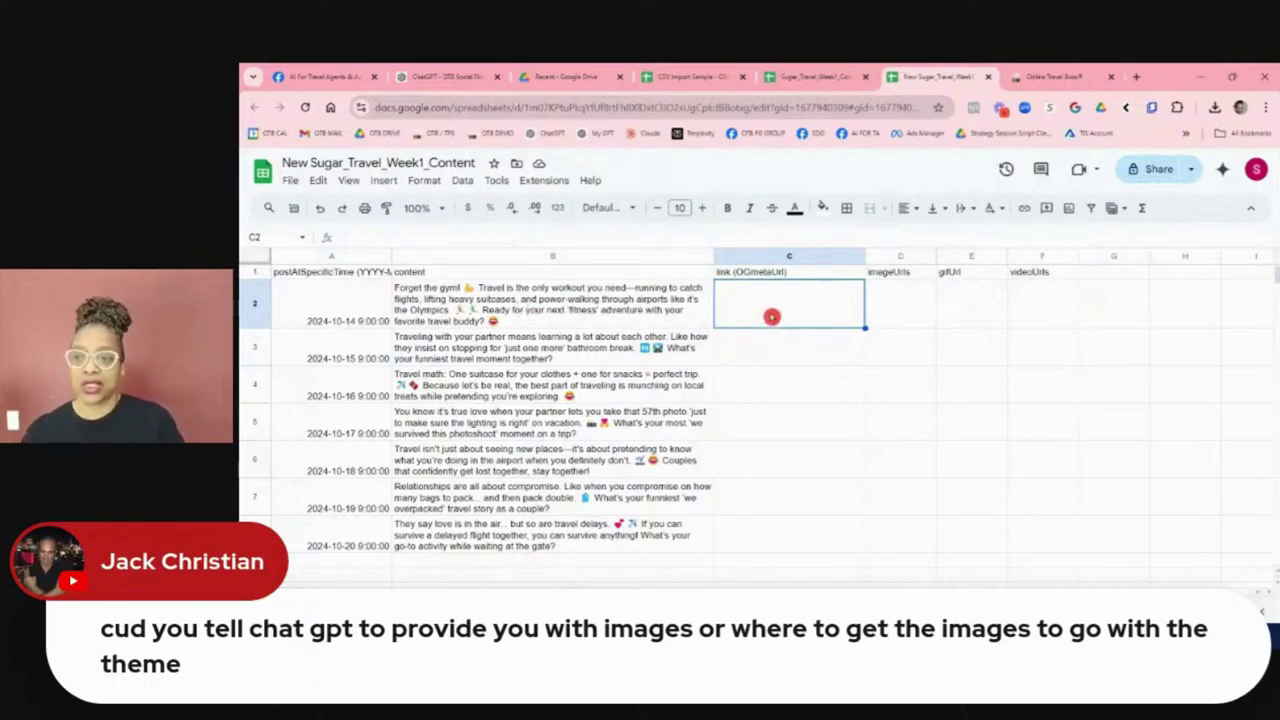
left_click(915, 306)
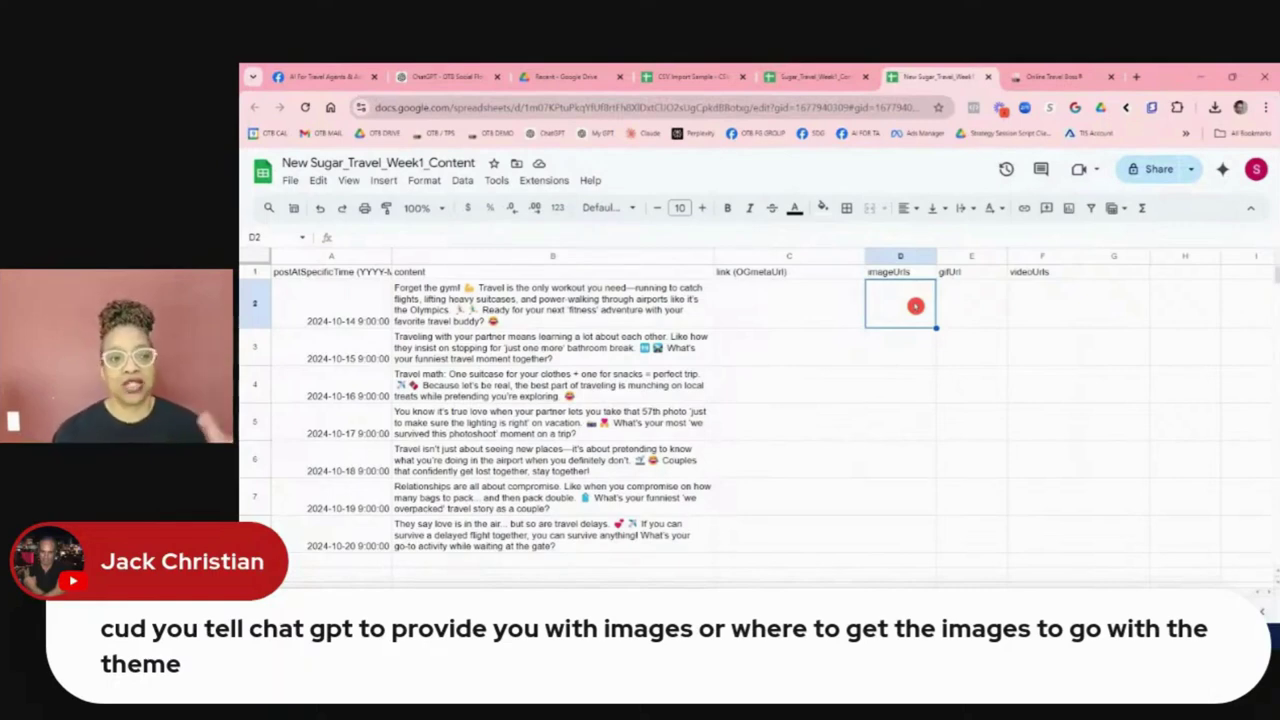
left_click(976, 308)
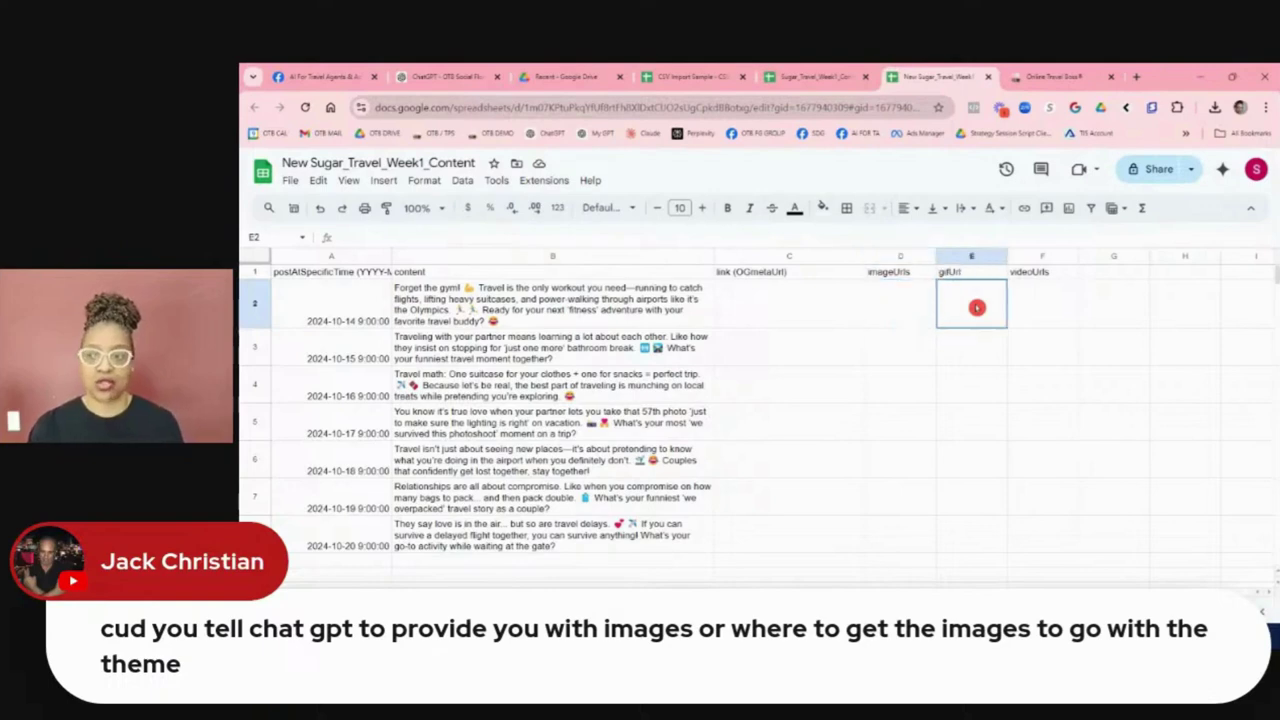
left_click(1037, 322)
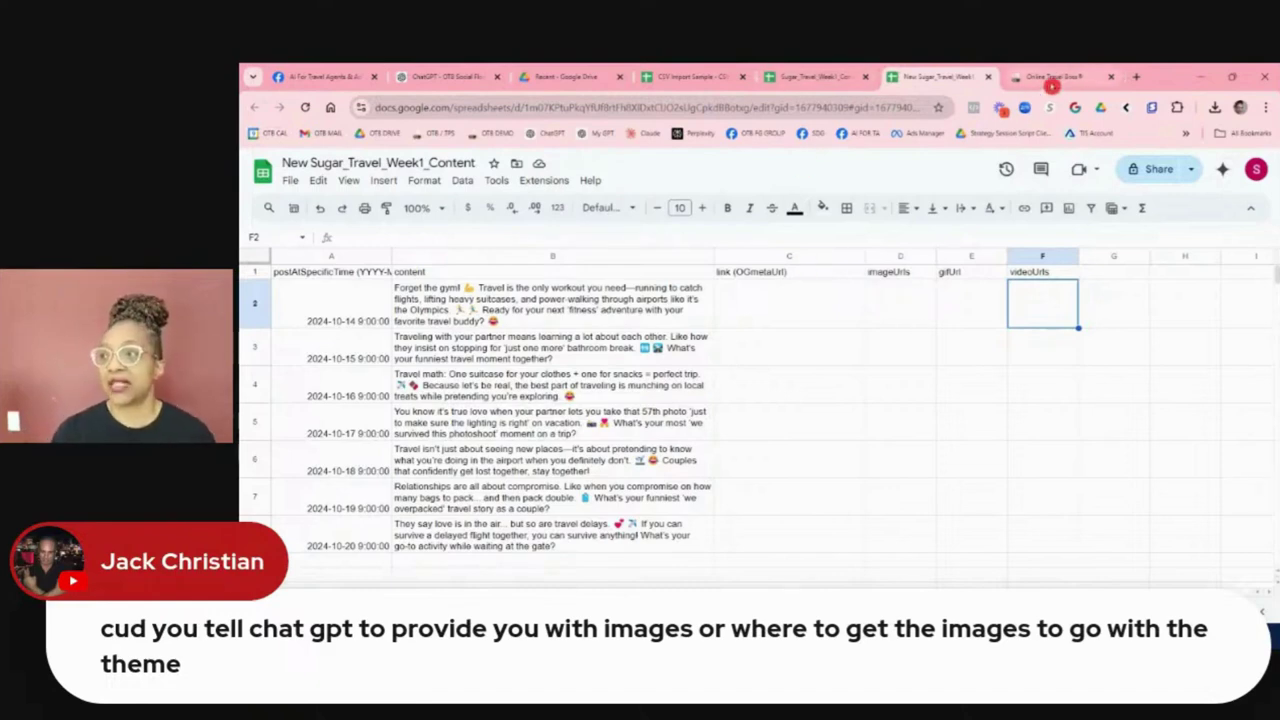
Back in the Social Planner, check the first post's scheduling options and recheck the CSV's draft statuses, returning to the CSV list.
left_click(1052, 77)
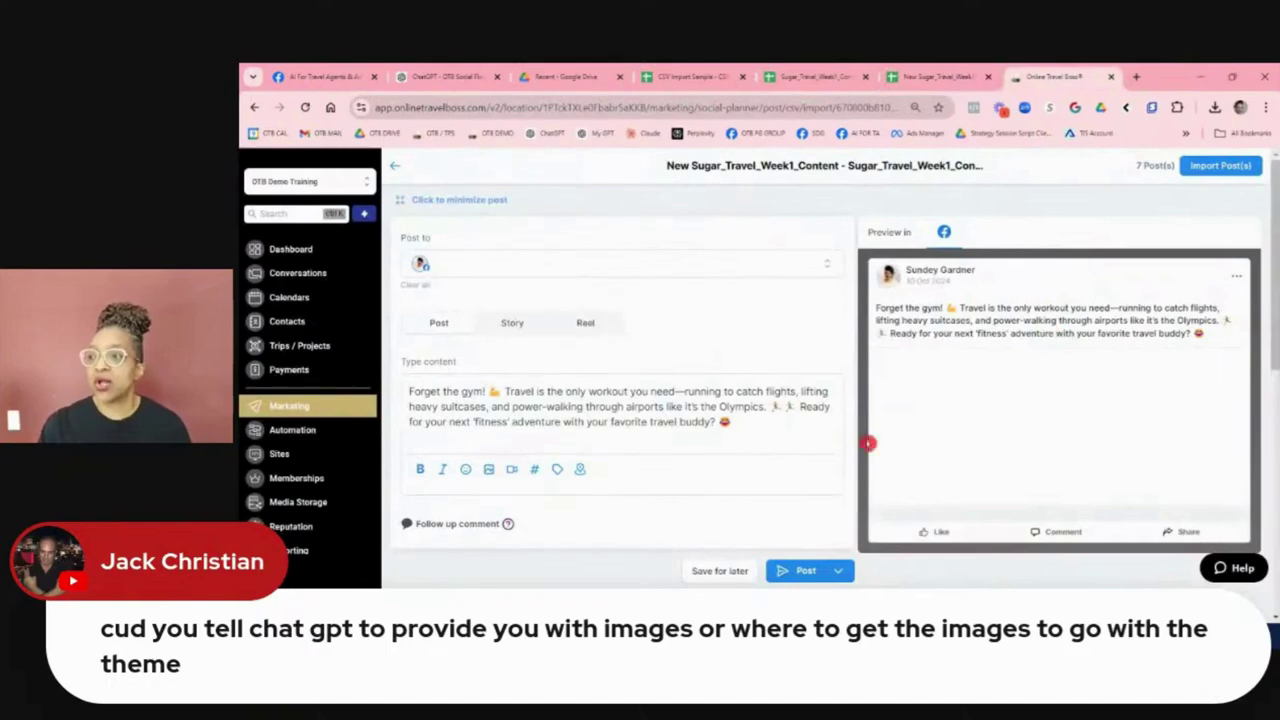
left_click(838, 571)
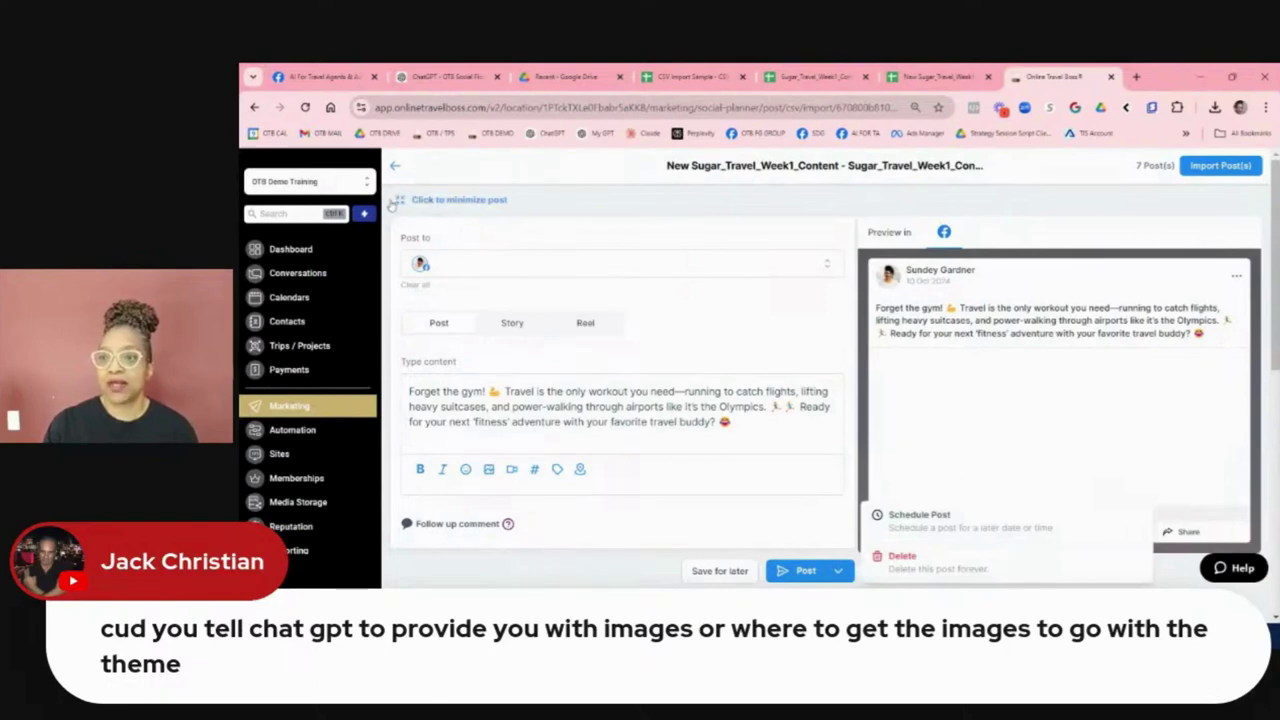
left_click(396, 167)
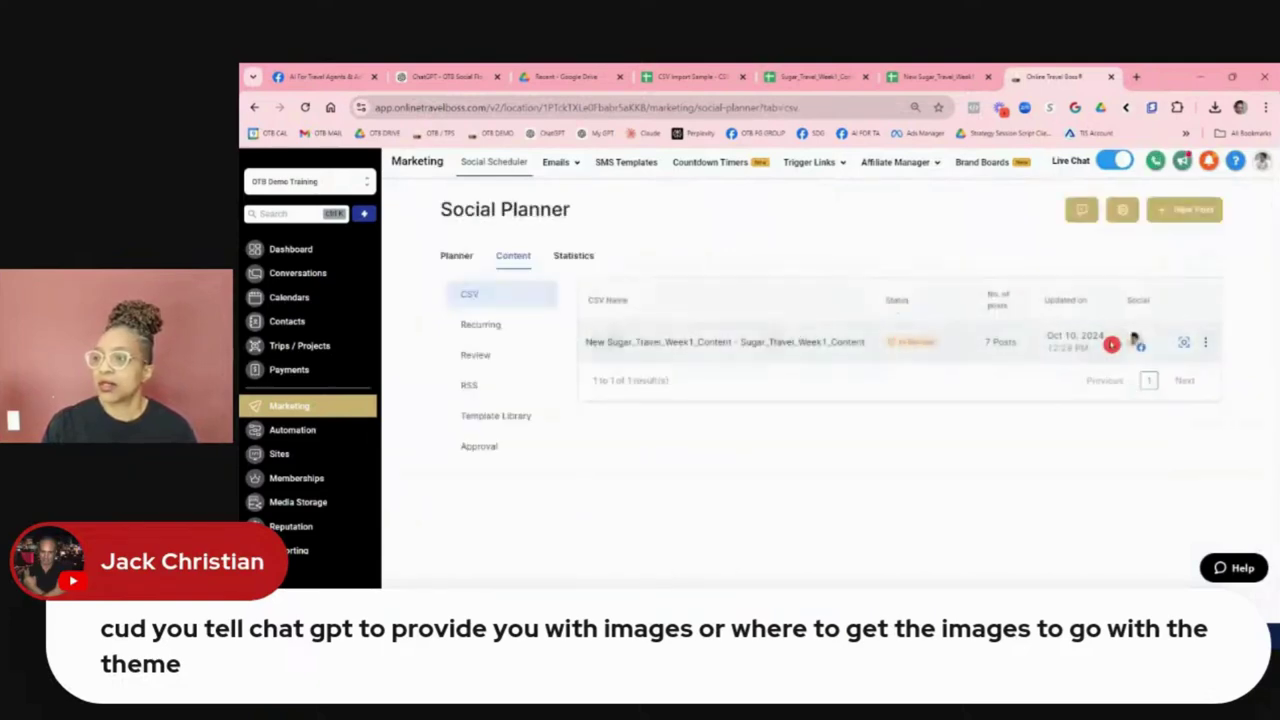
left_click(1206, 342)
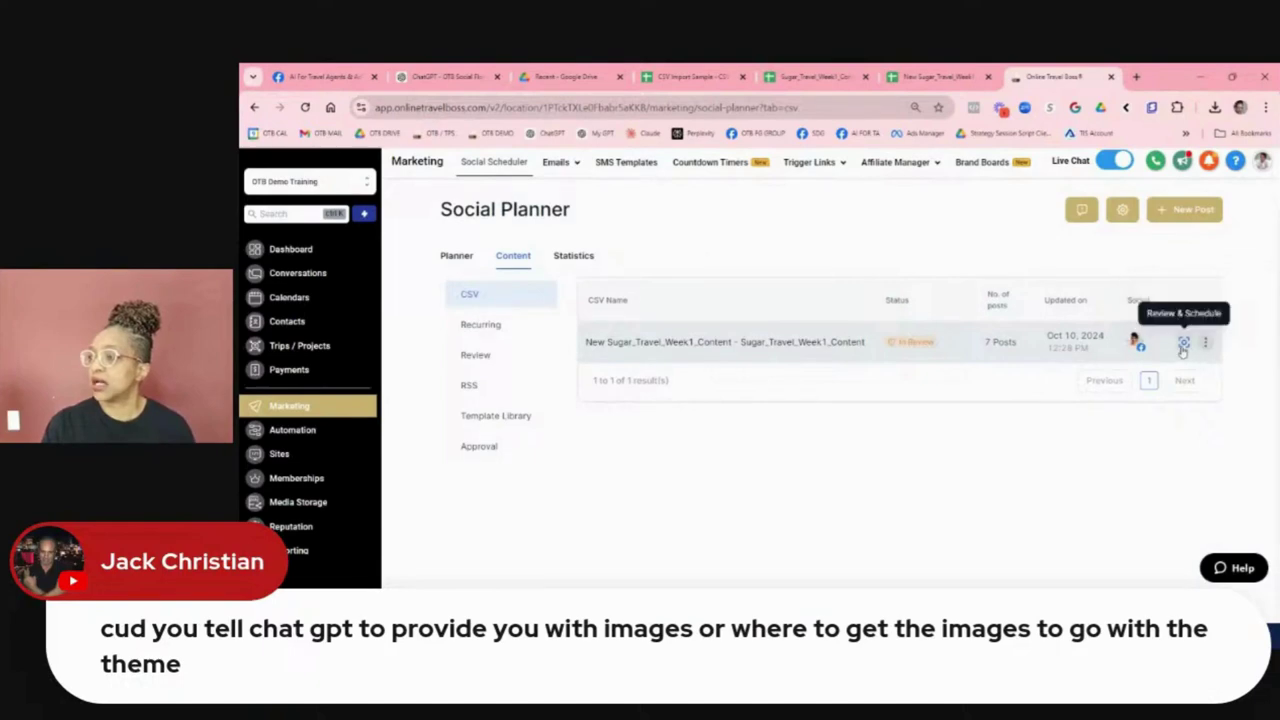
left_click(1183, 342)
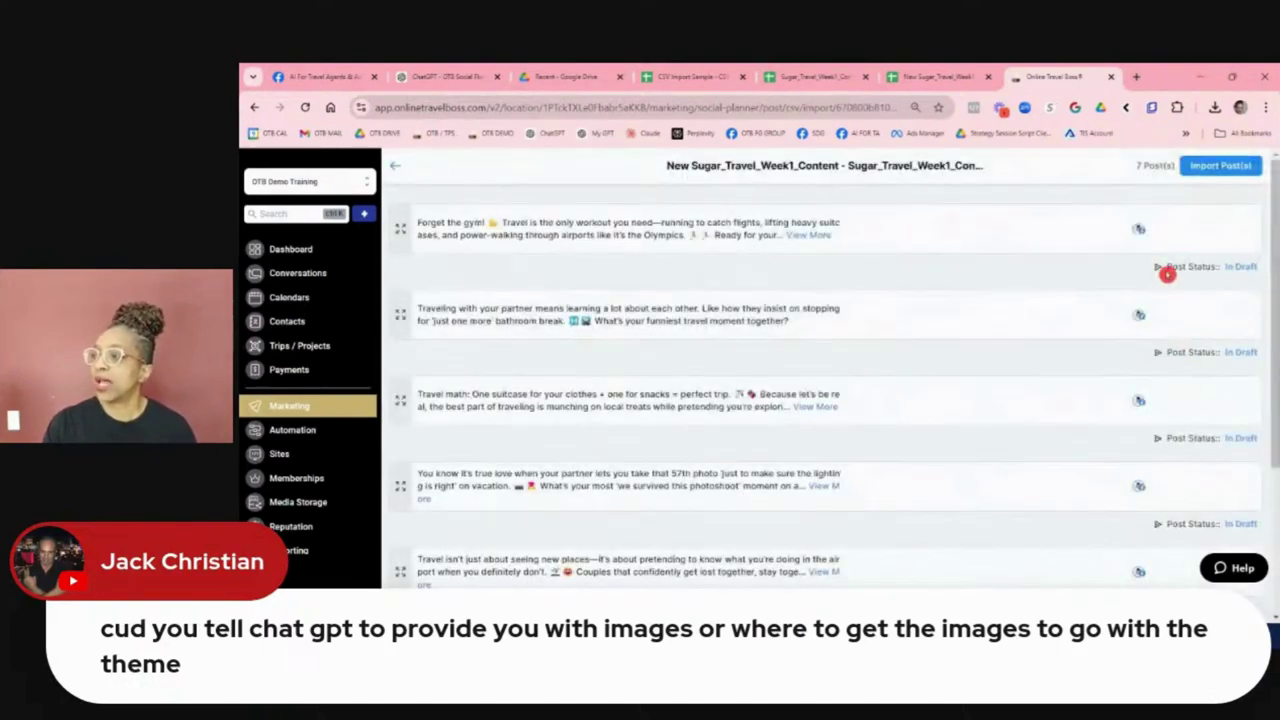
left_click(1224, 267)
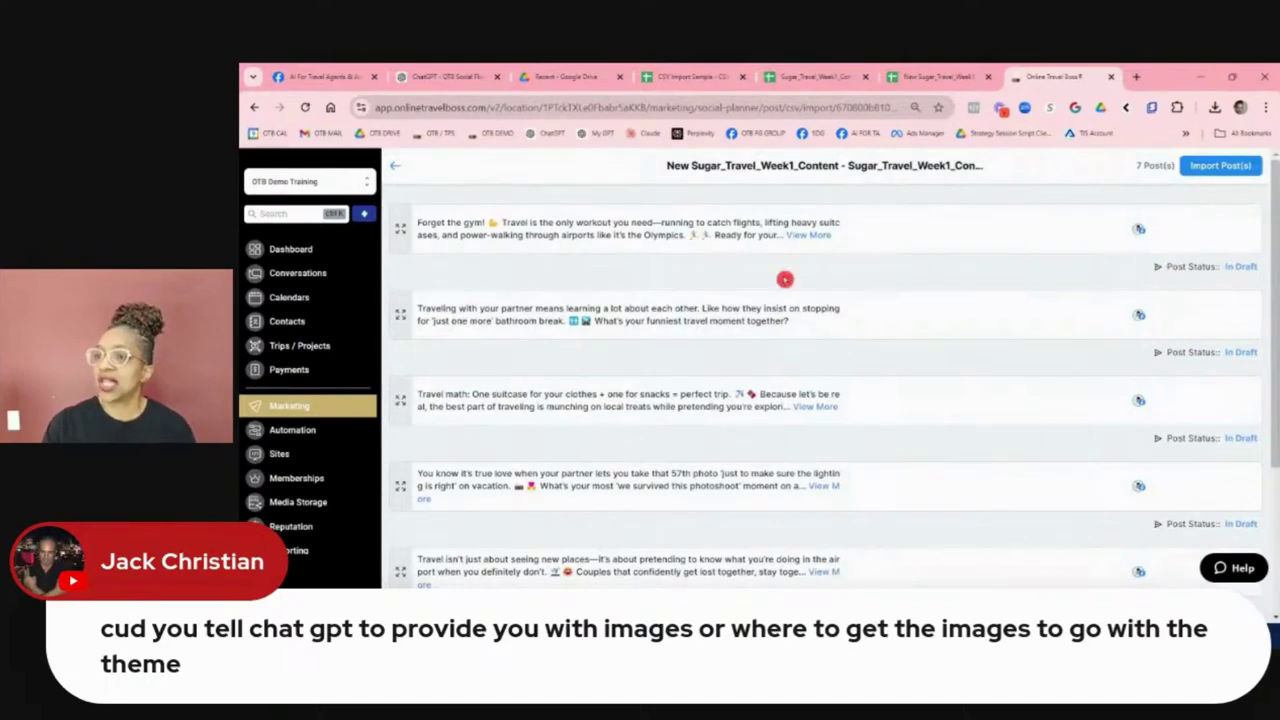
left_click(398, 170)
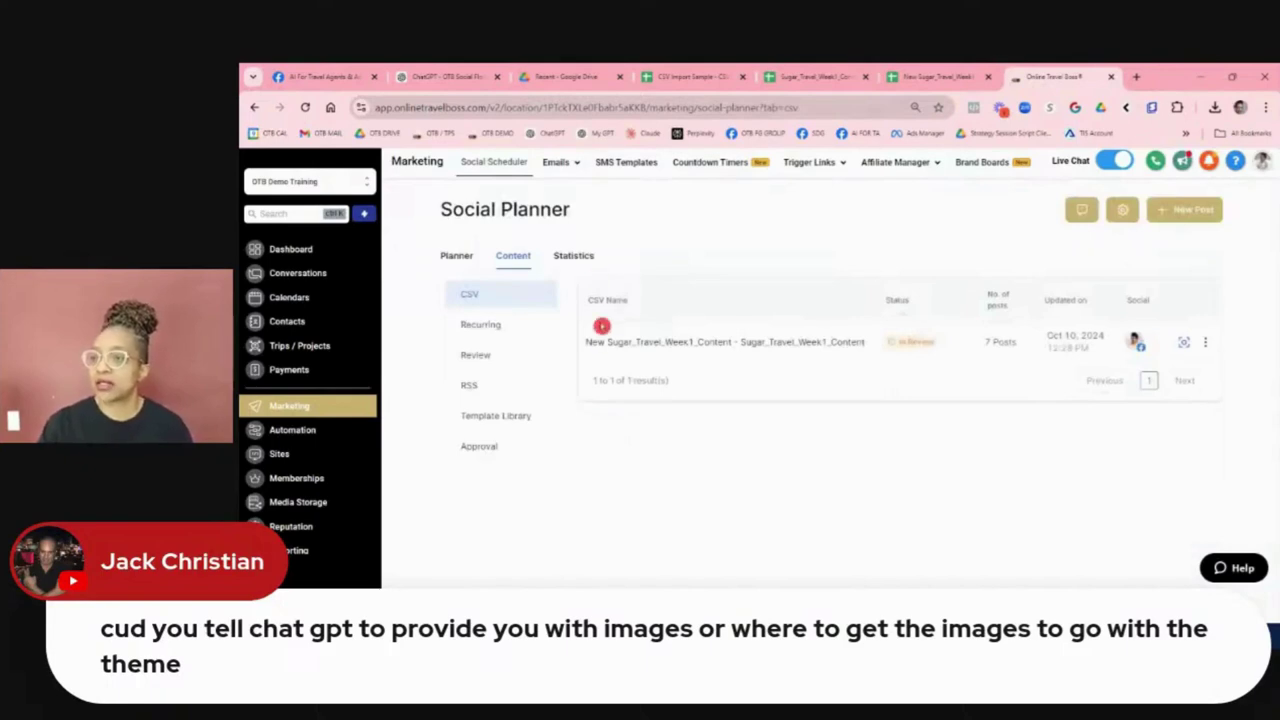
Reopen the uploaded New Sugar_Travel_Week1_Content CSV for review and import all its posts into the social calendar.
left_click(1184, 343)
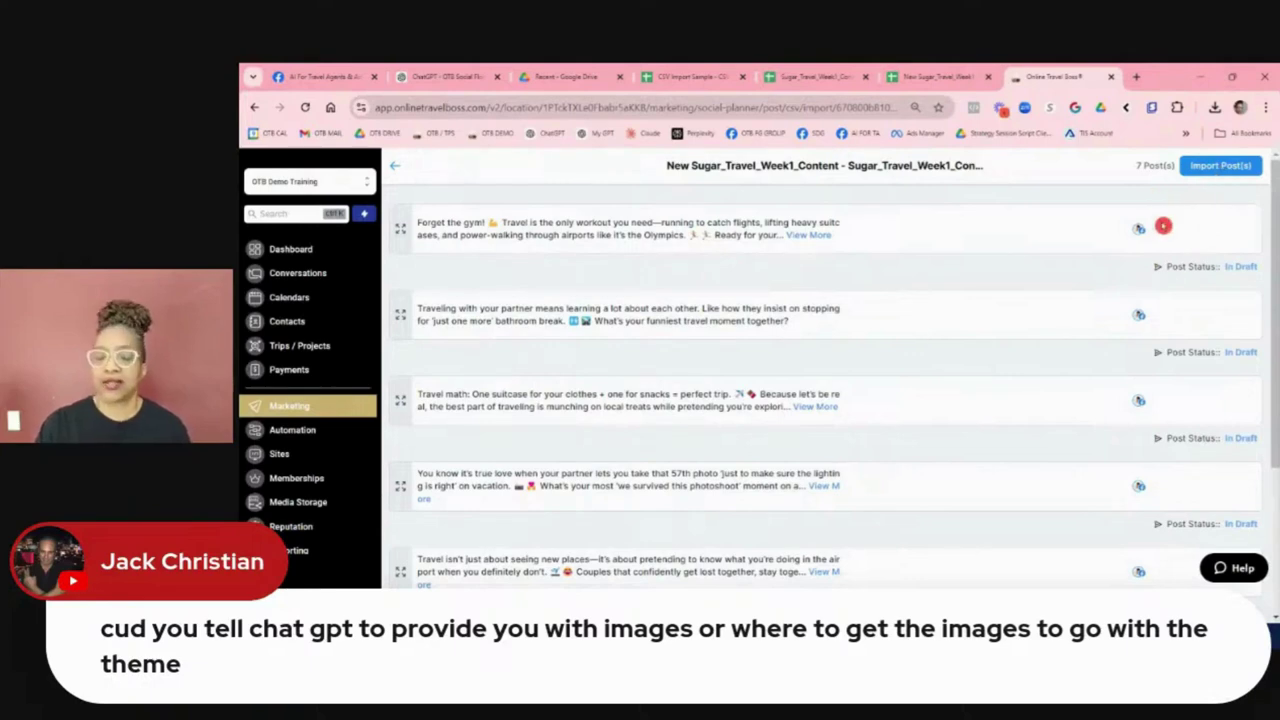
left_click(1224, 167)
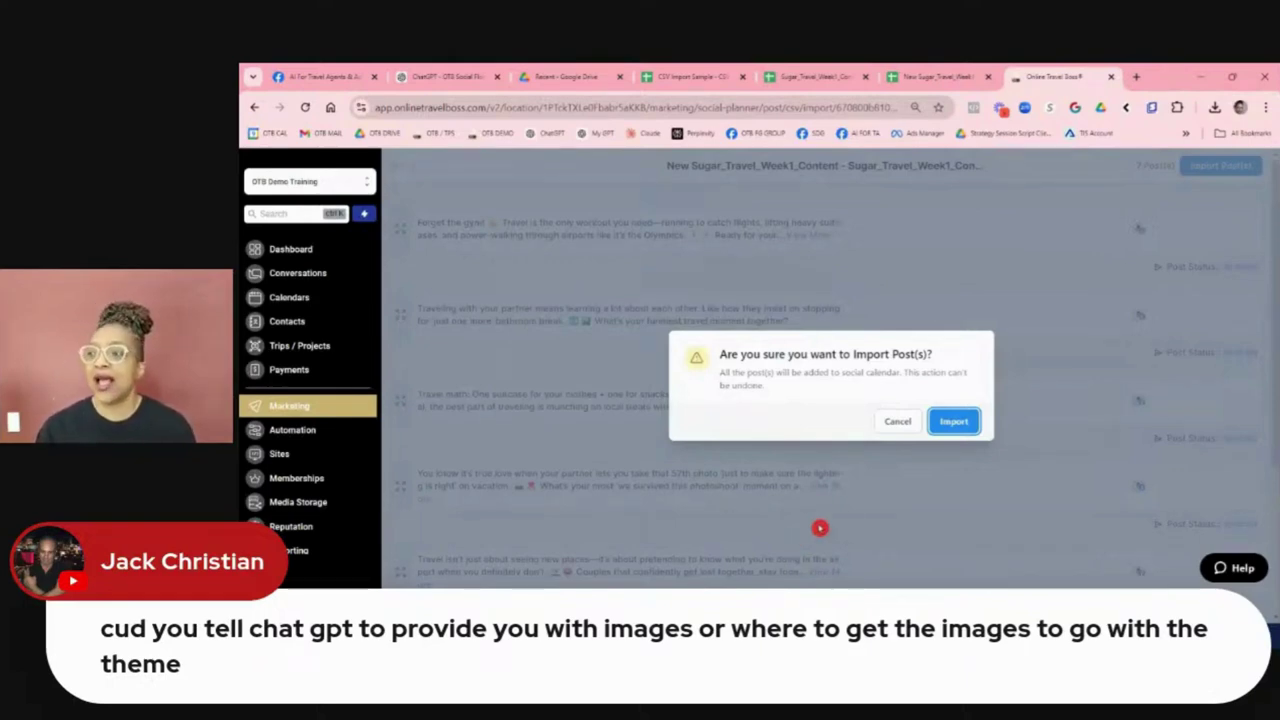
left_click(954, 422)
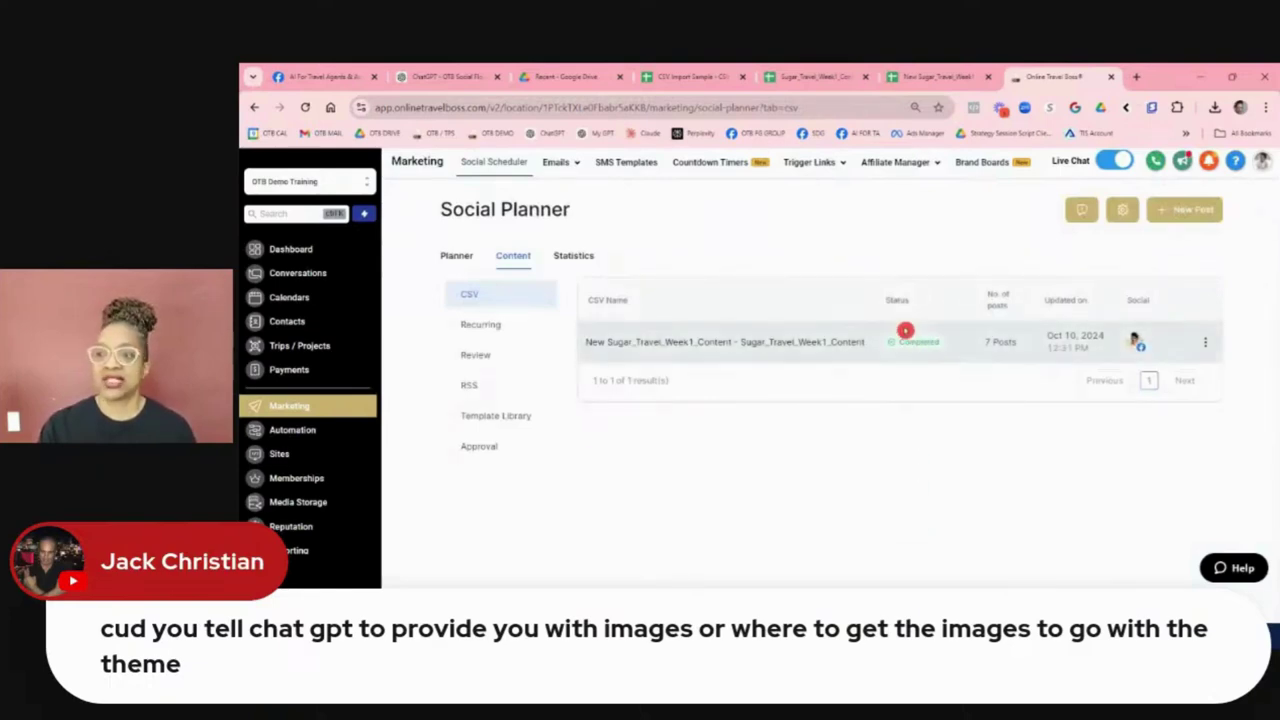
Show the planner's post list and look through the imported CSV draft posts.
left_click(455, 256)
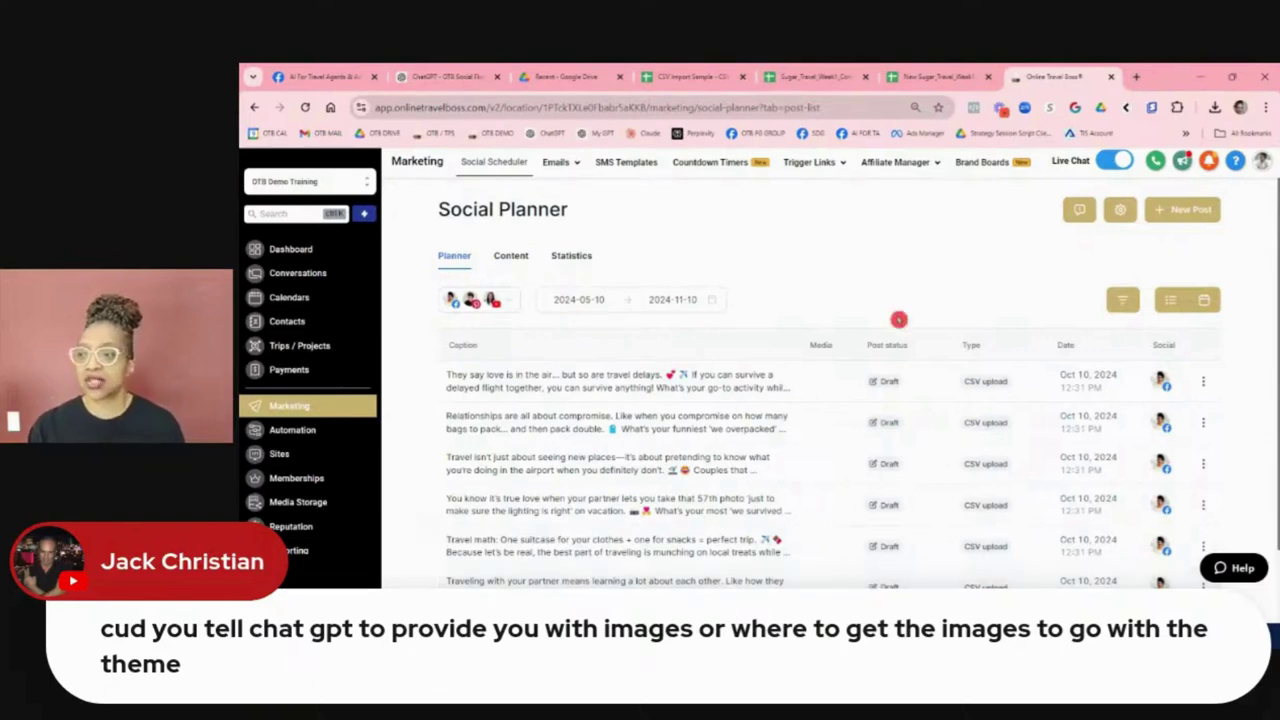
scroll(890, 372, "down", 1)
scroll(890, 372, "down", 2)
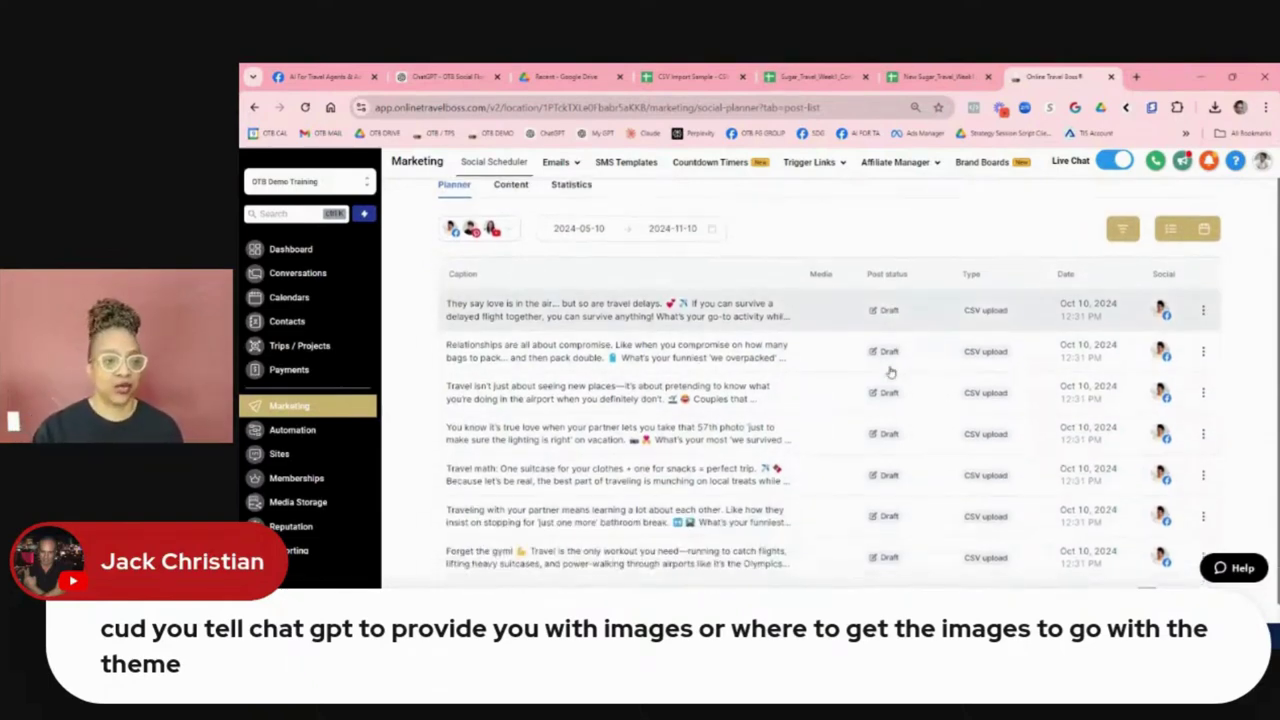
scroll(1055, 348, "up", 1)
scroll(1055, 348, "up", 1)
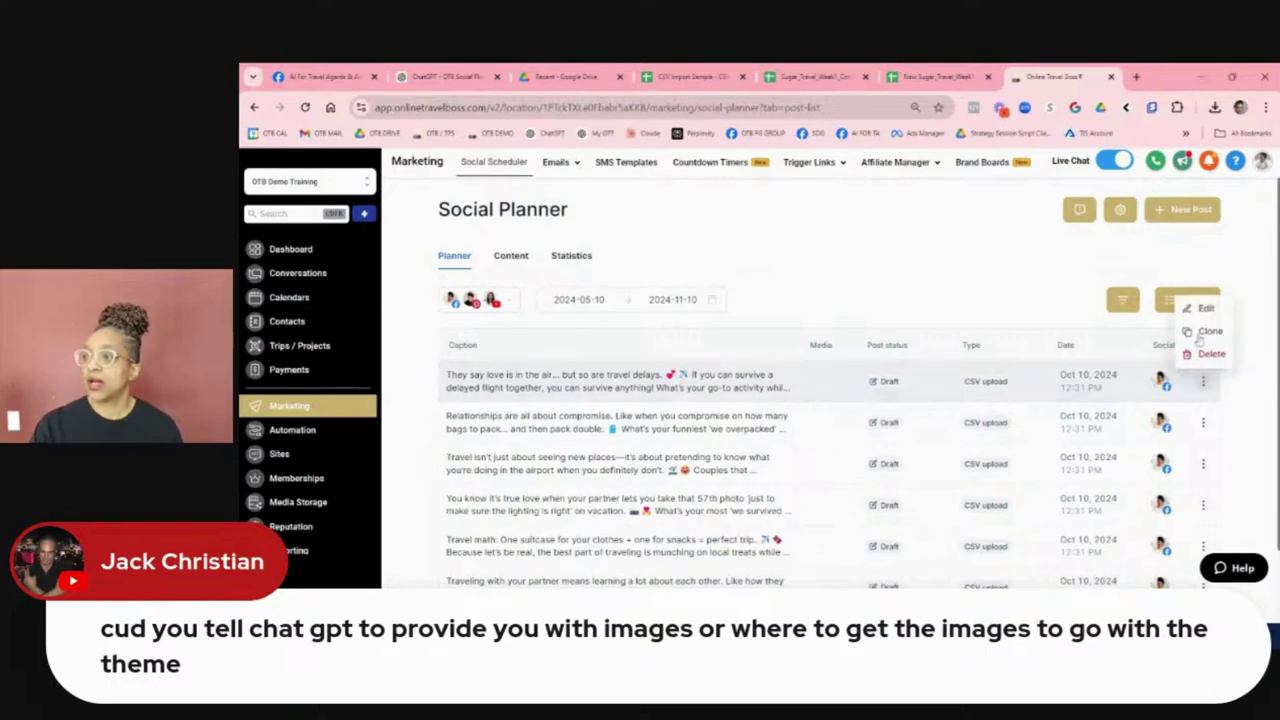
Open the "They say love is in the air" draft for editing and display its posting and scheduling options.
mouse_move(1204, 378)
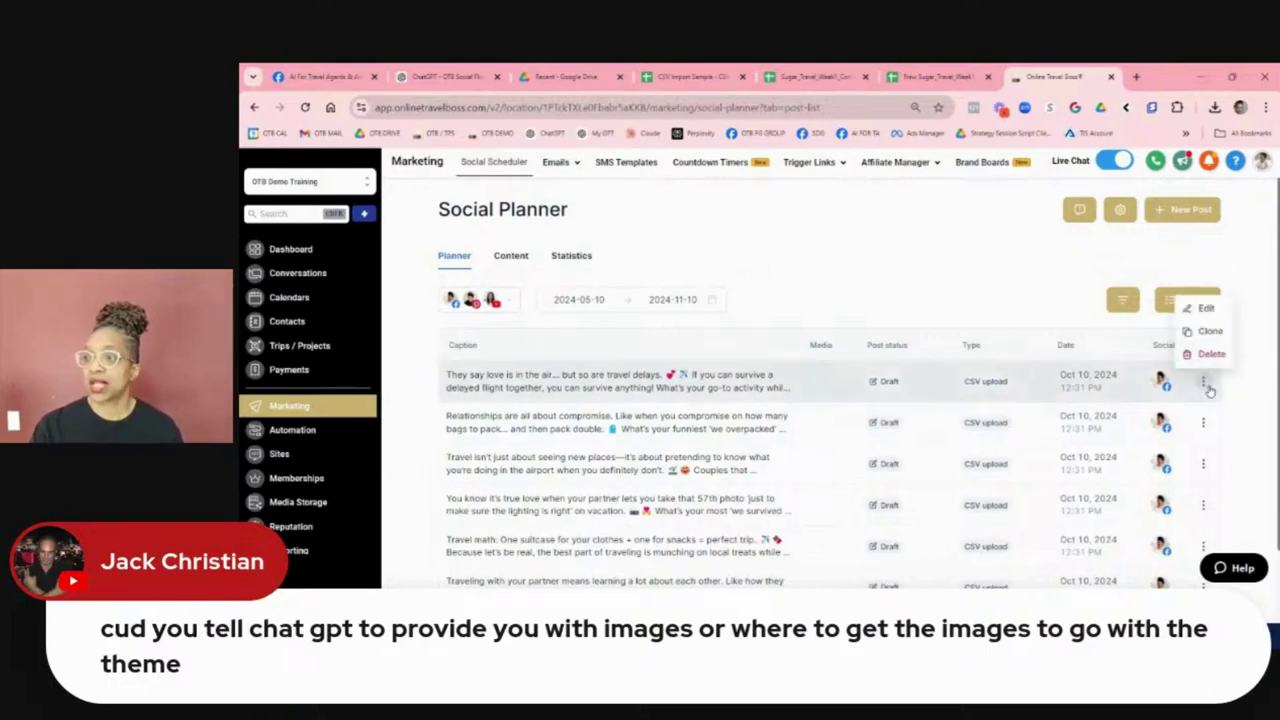
left_click(1208, 310)
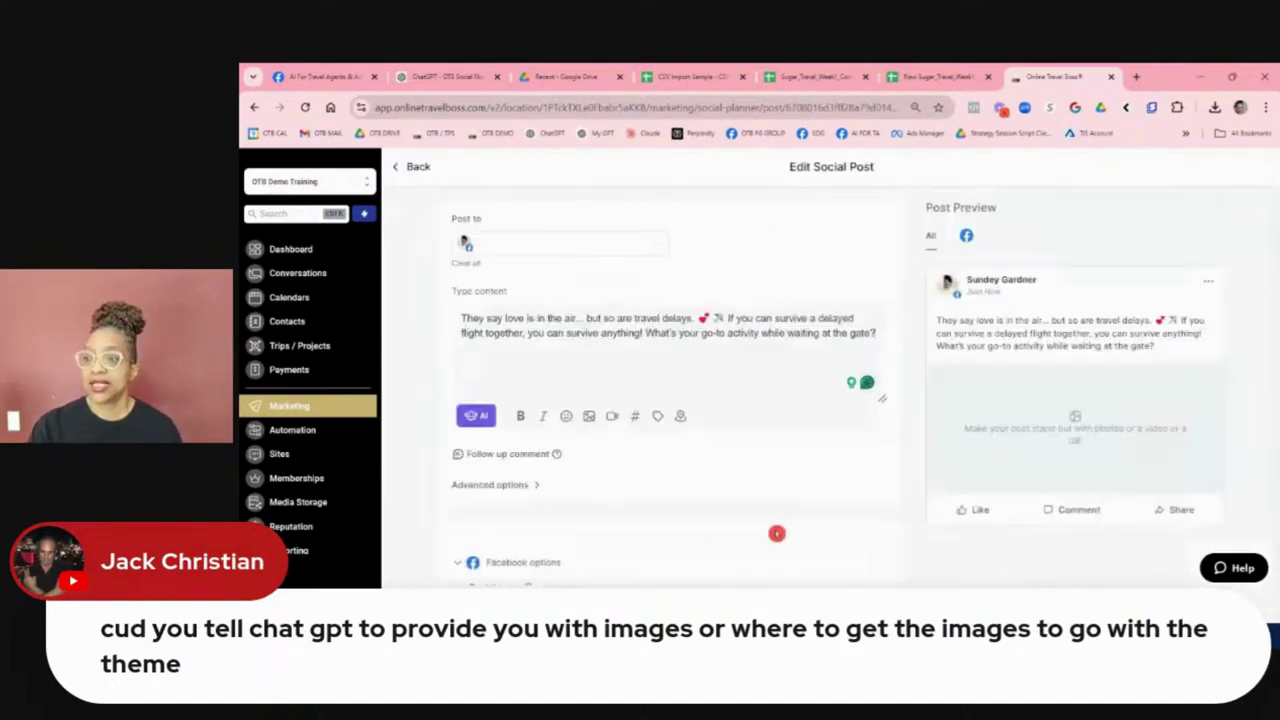
left_click(500, 480)
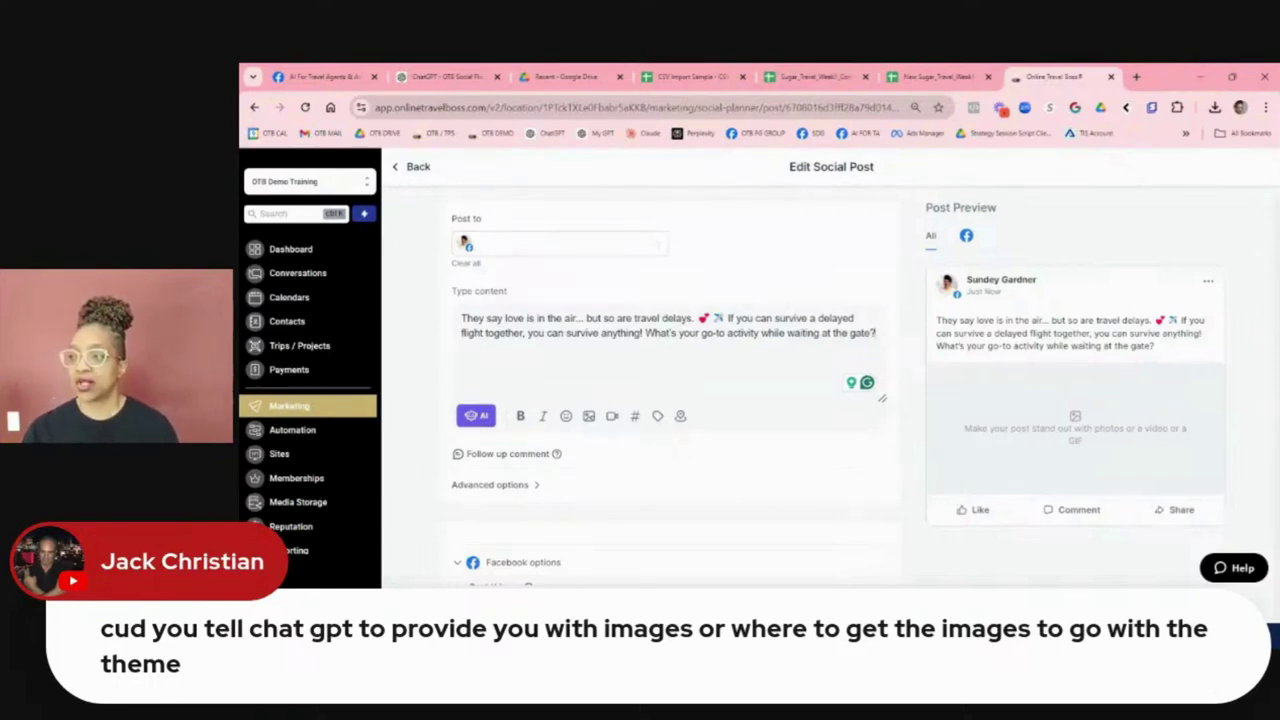
left_click(1200, 605)
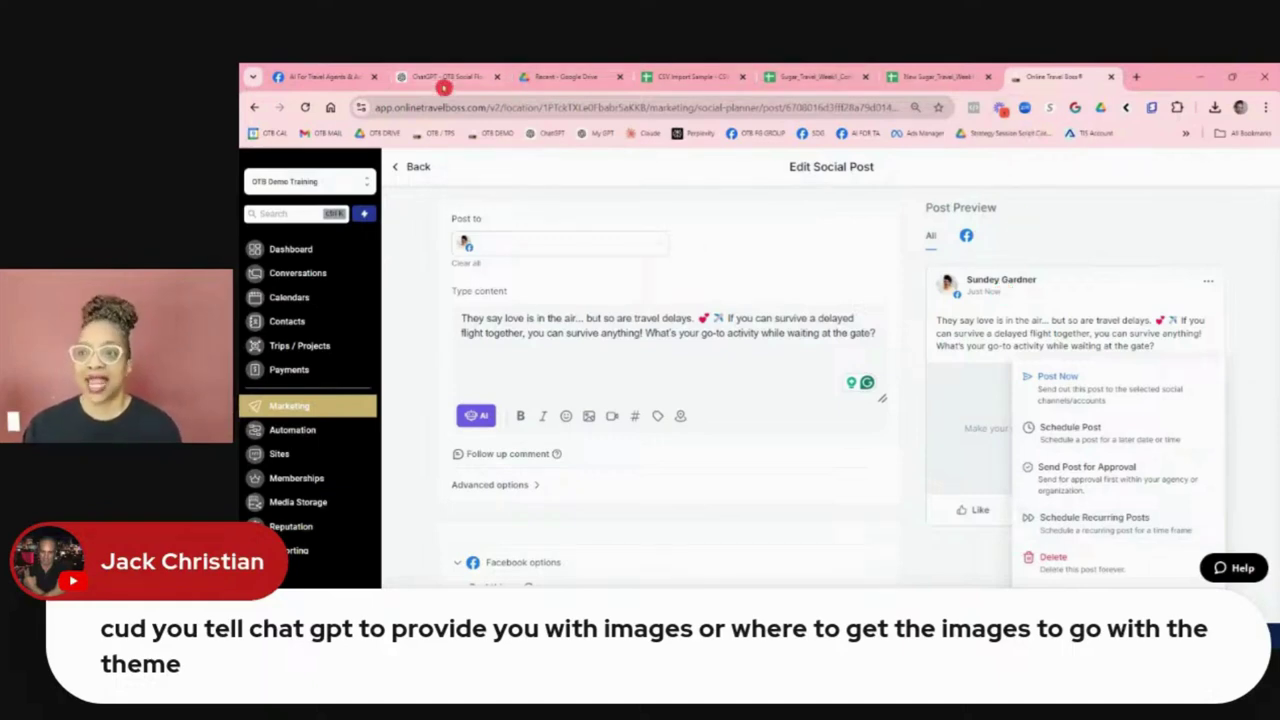
Switch to the OTB Social Flow chat in ChatGPT, send "thanks can you generate corresponding images for each of the tips" and view the generated images.
left_click(443, 87)
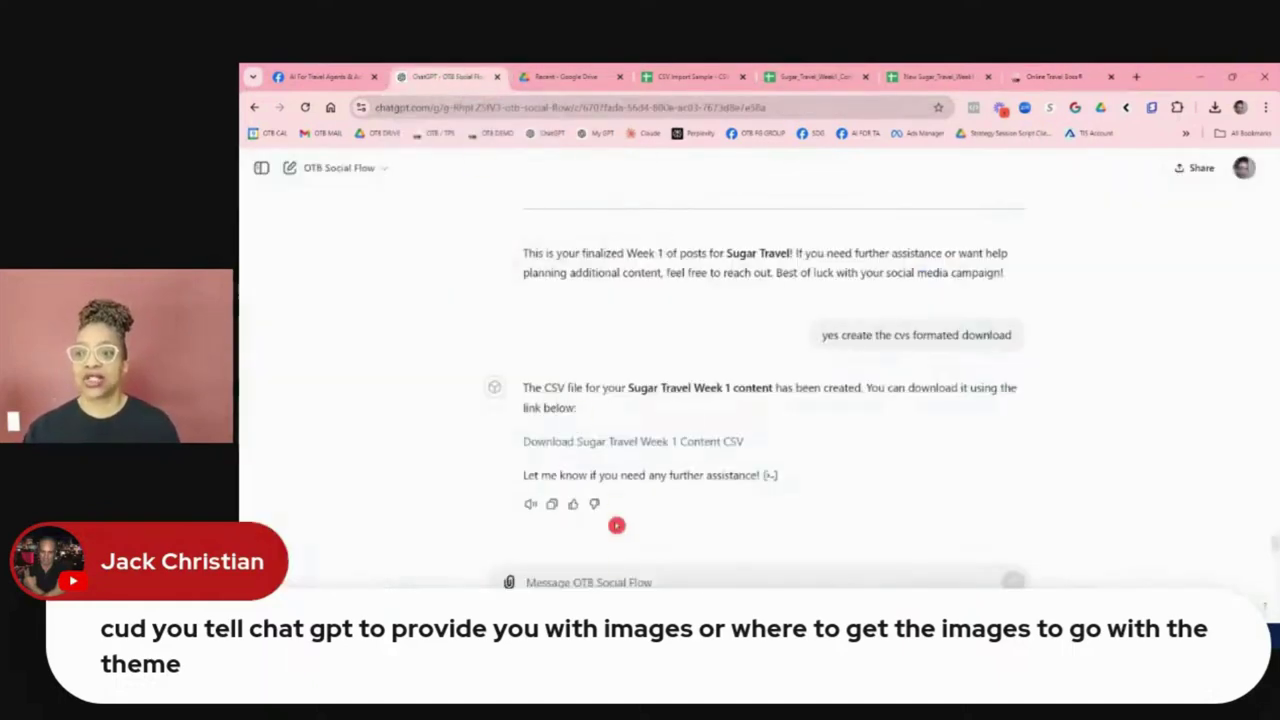
type("thanks")
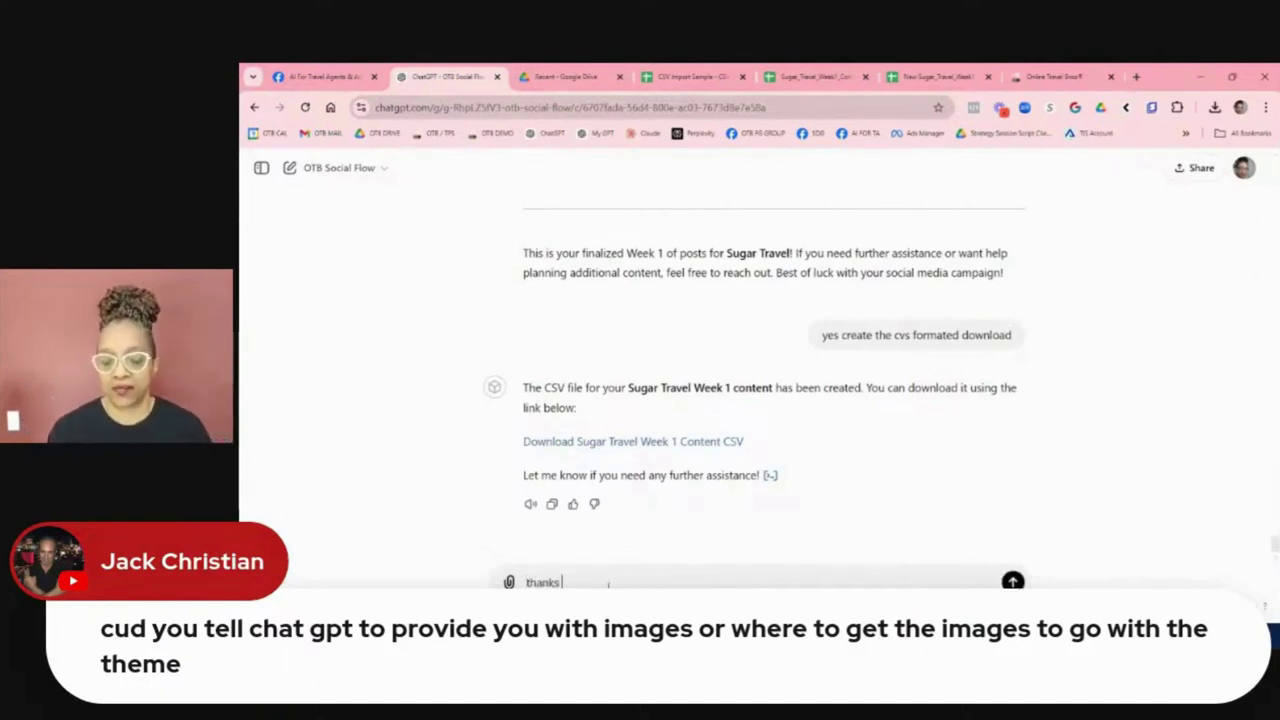
type(" can you gen")
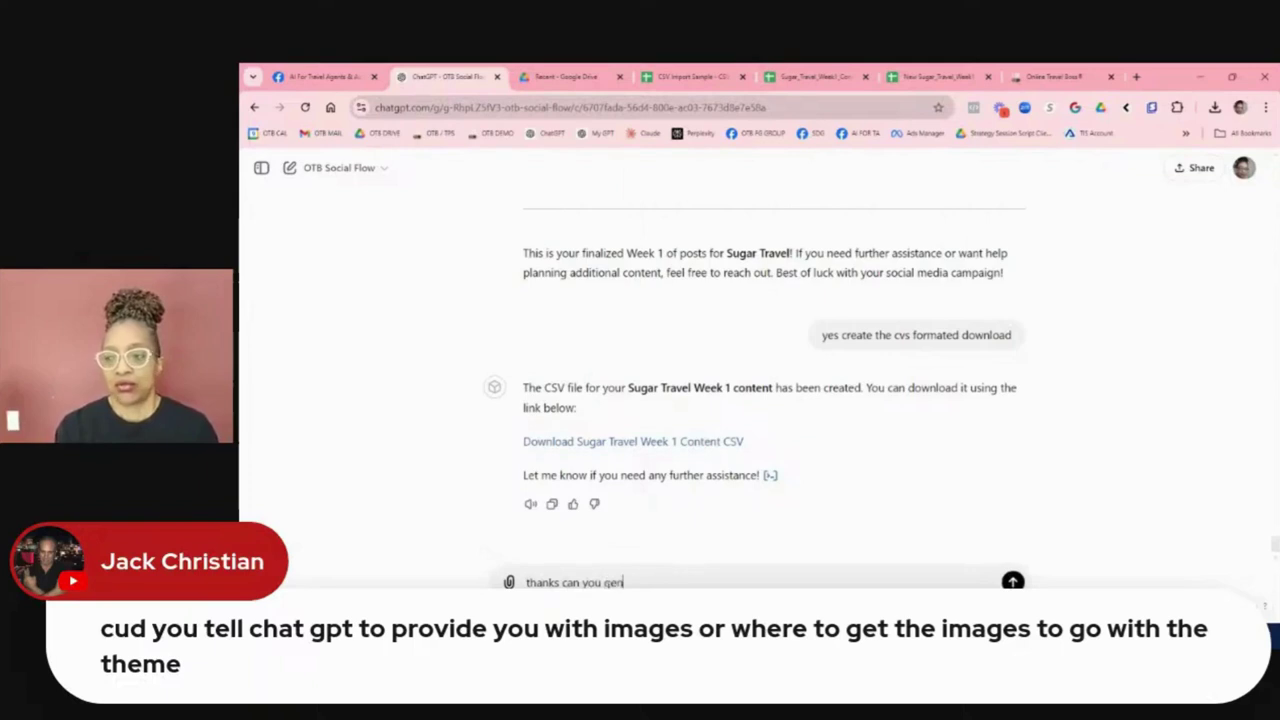
type("erate i")
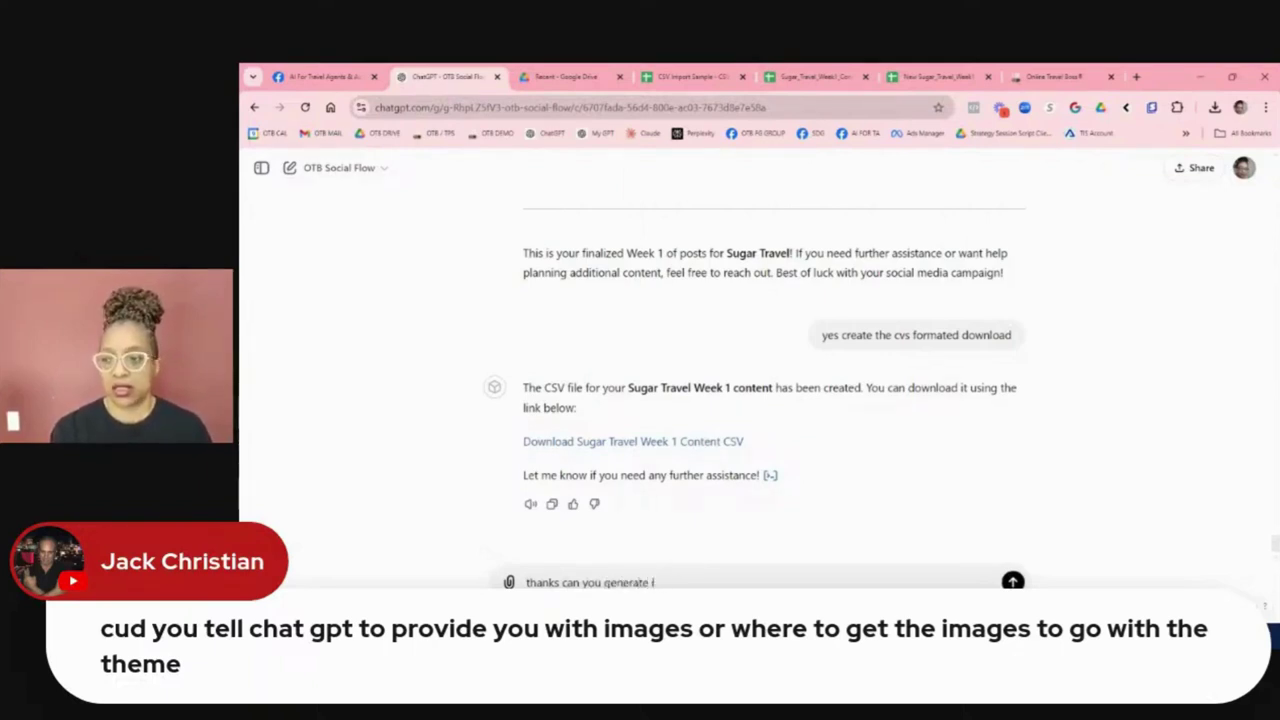
key("BackSpace")
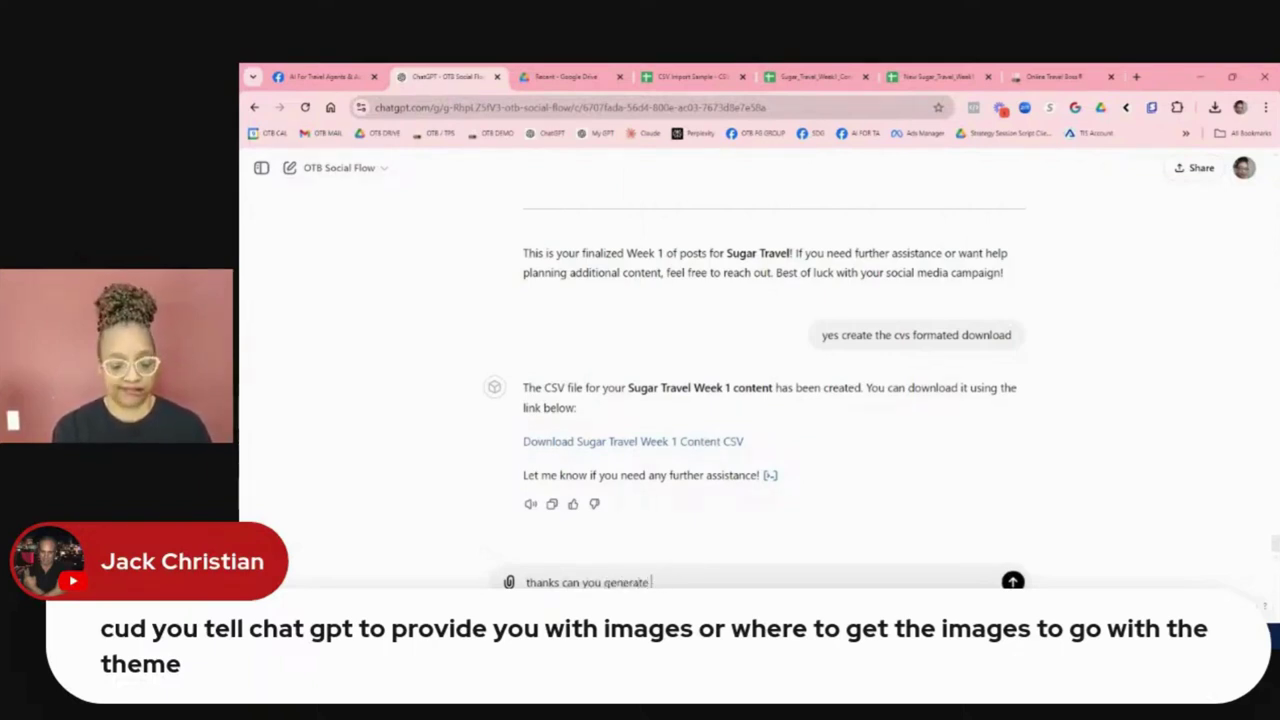
type("corre")
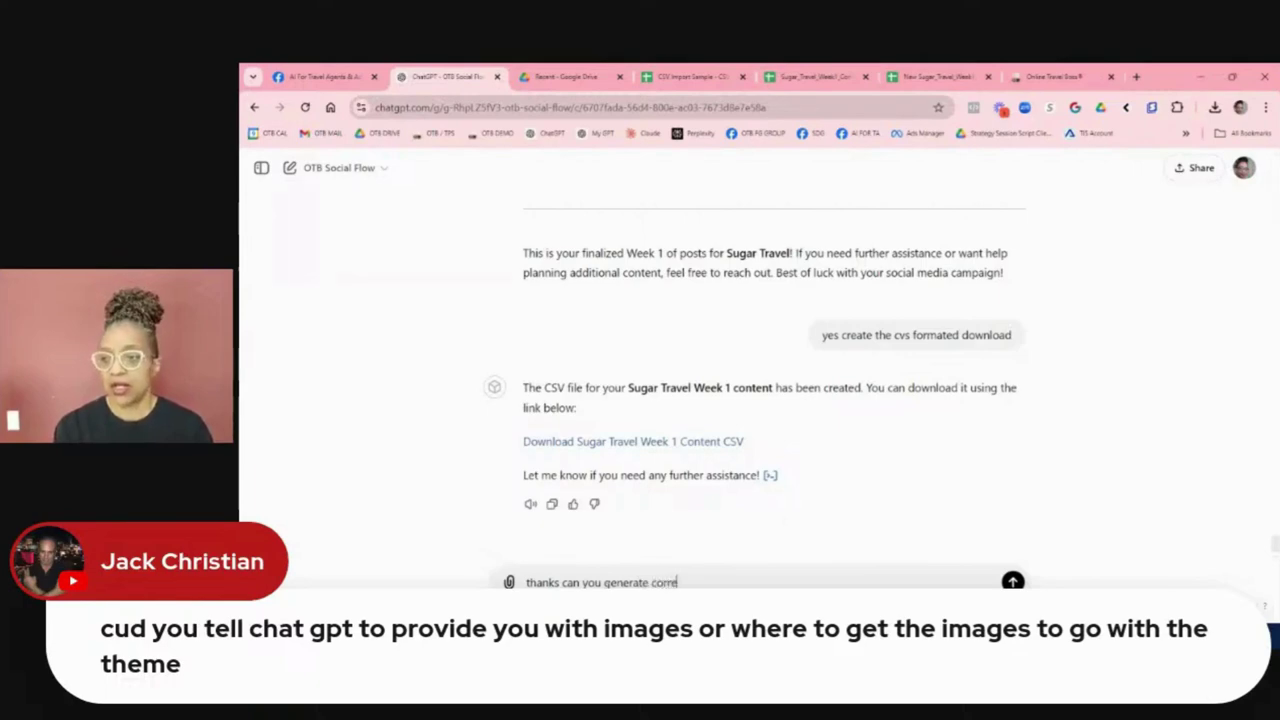
type("sponding i")
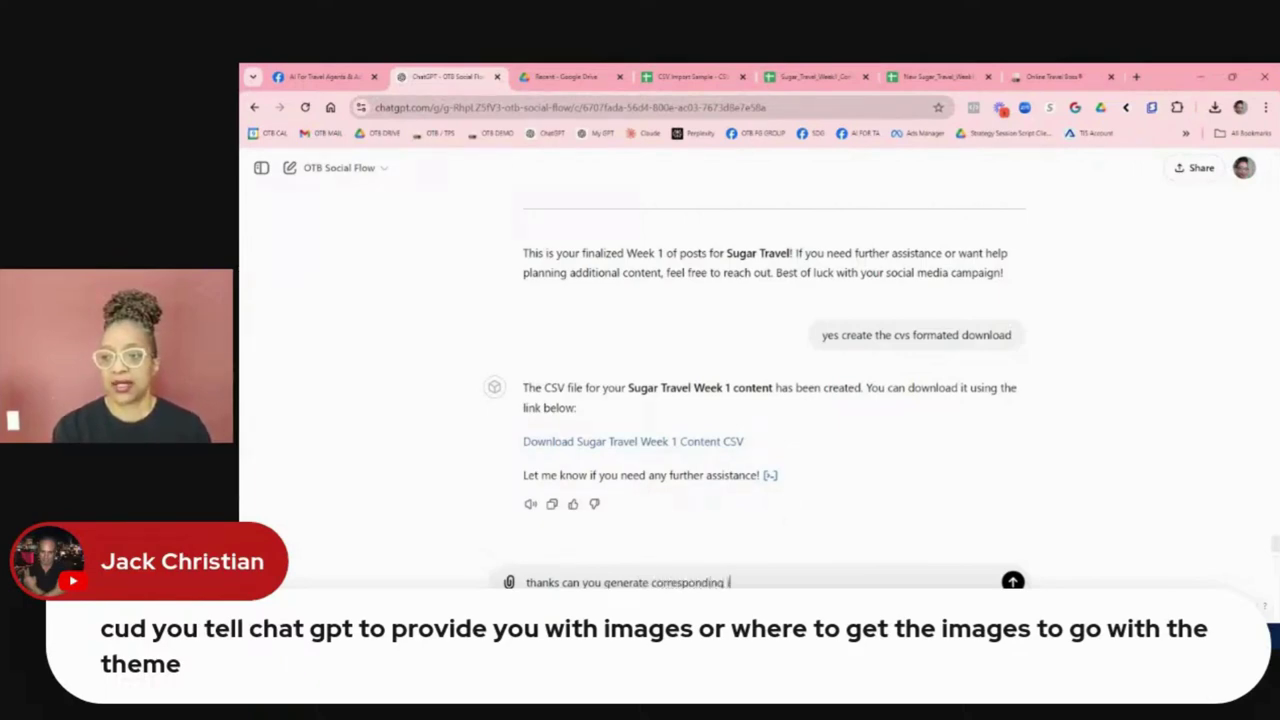
type("mages for each of the t")
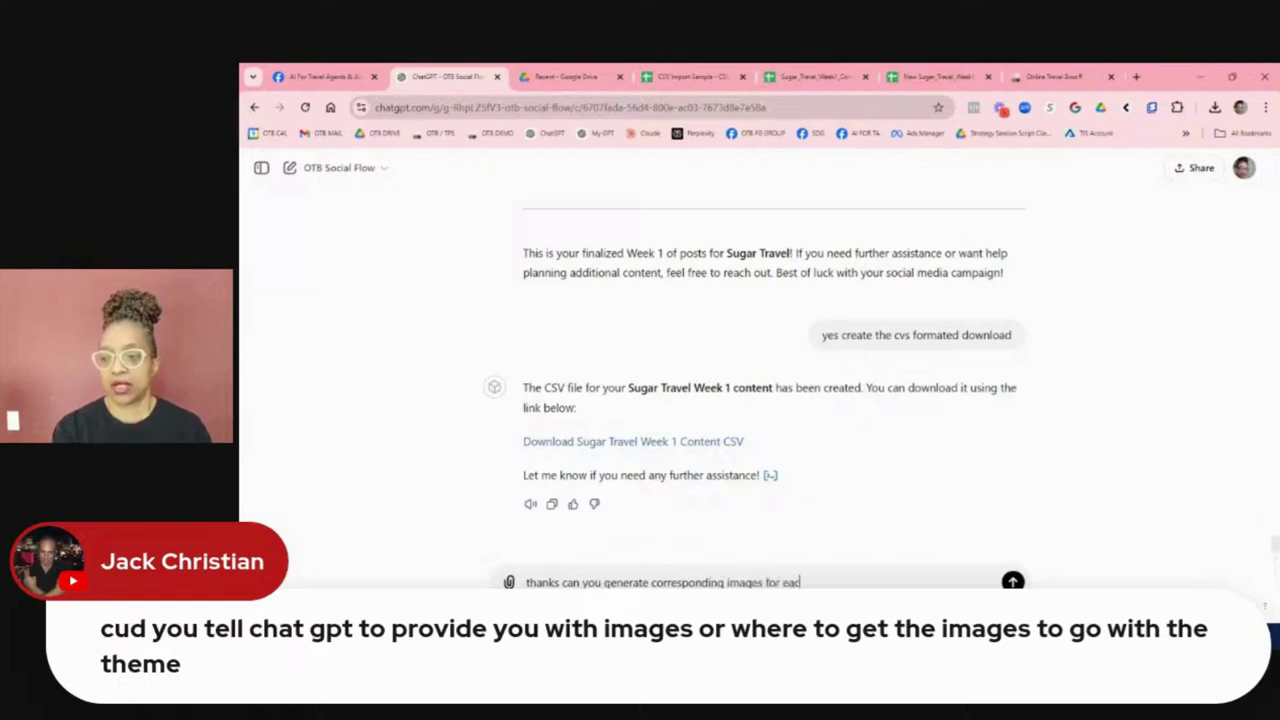
type("s")
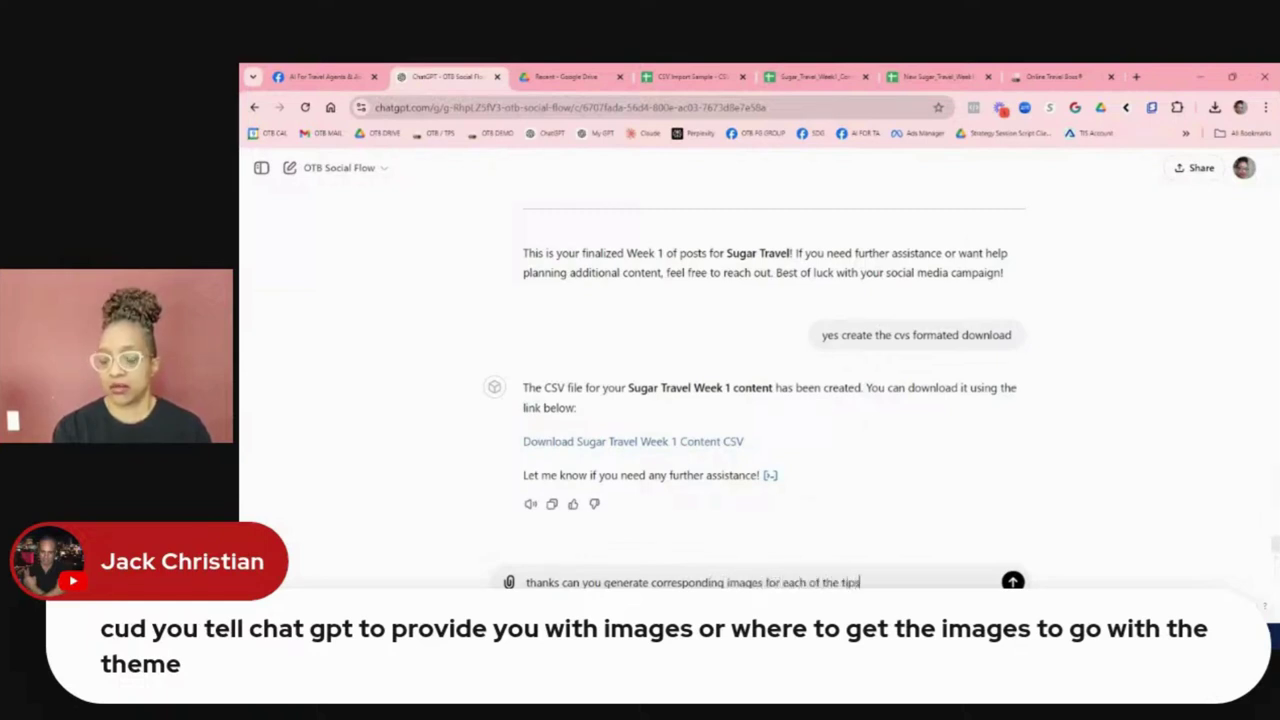
key("Return")
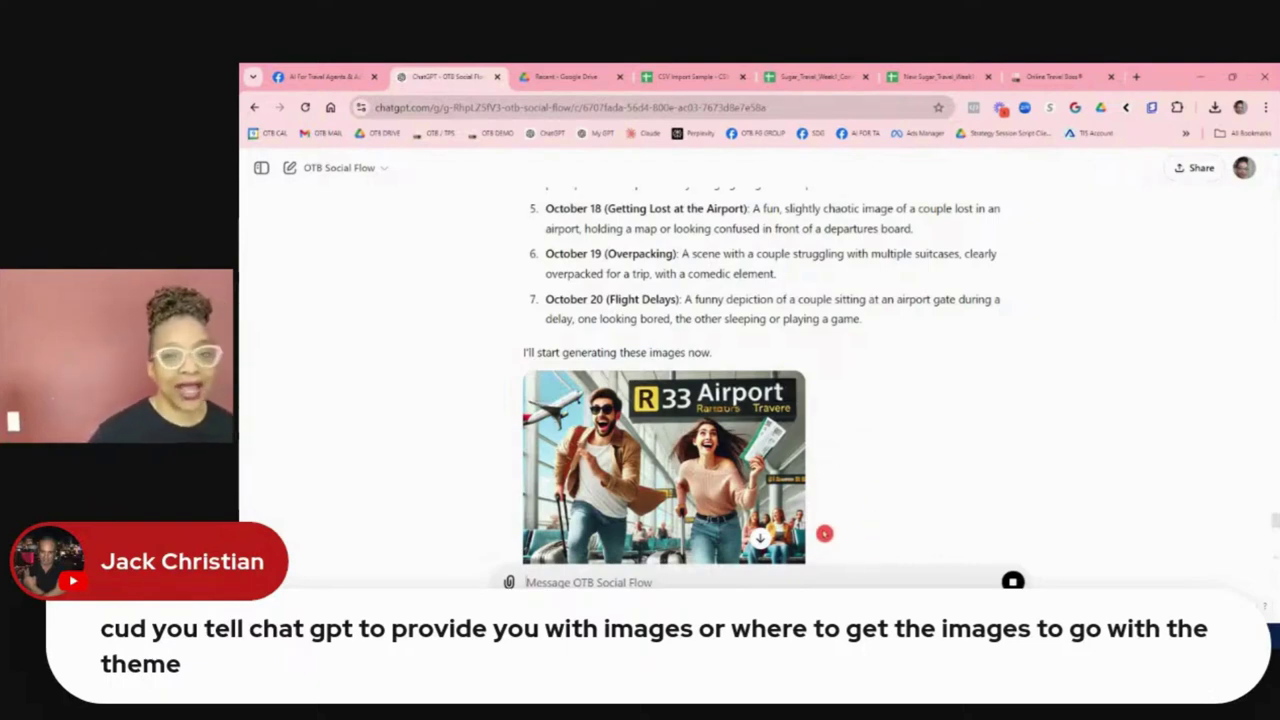
mouse_move(783, 392)
scroll(783, 392, "down", 2)
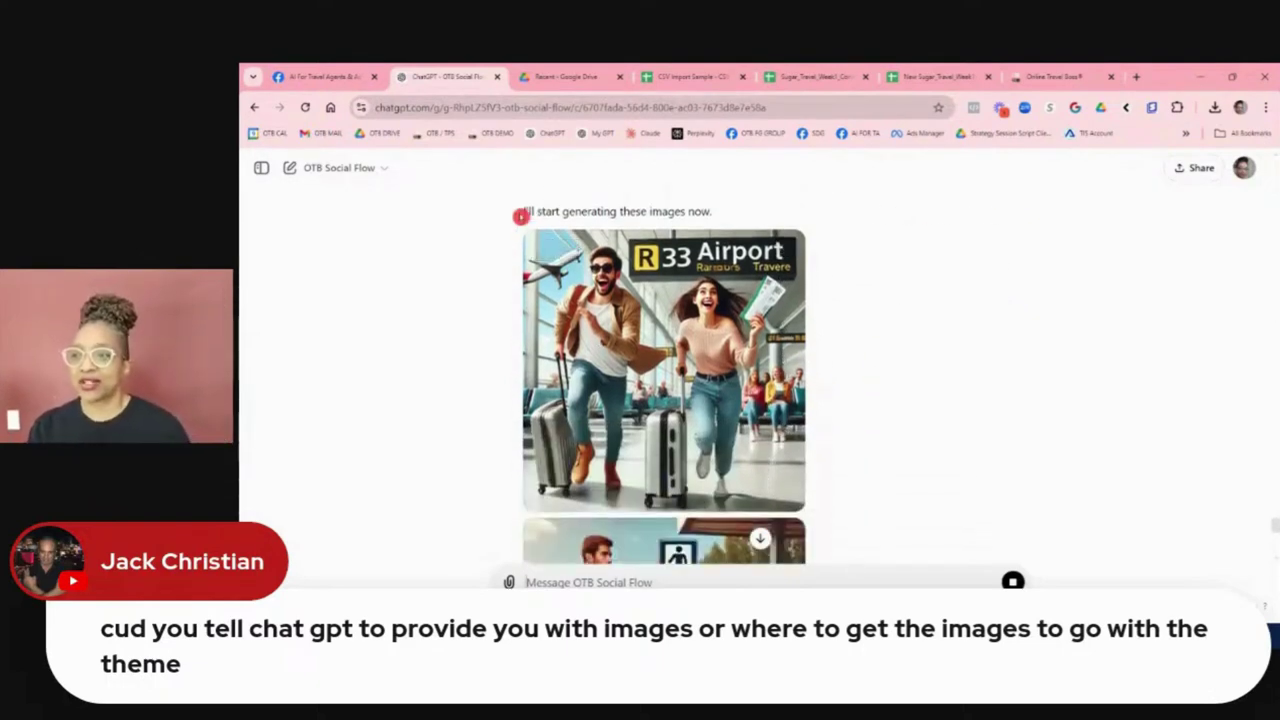
Examine the generated images for the daily tips and compare them with the October 14 to 20 theme descriptions.
scroll(837, 260, "down", 4)
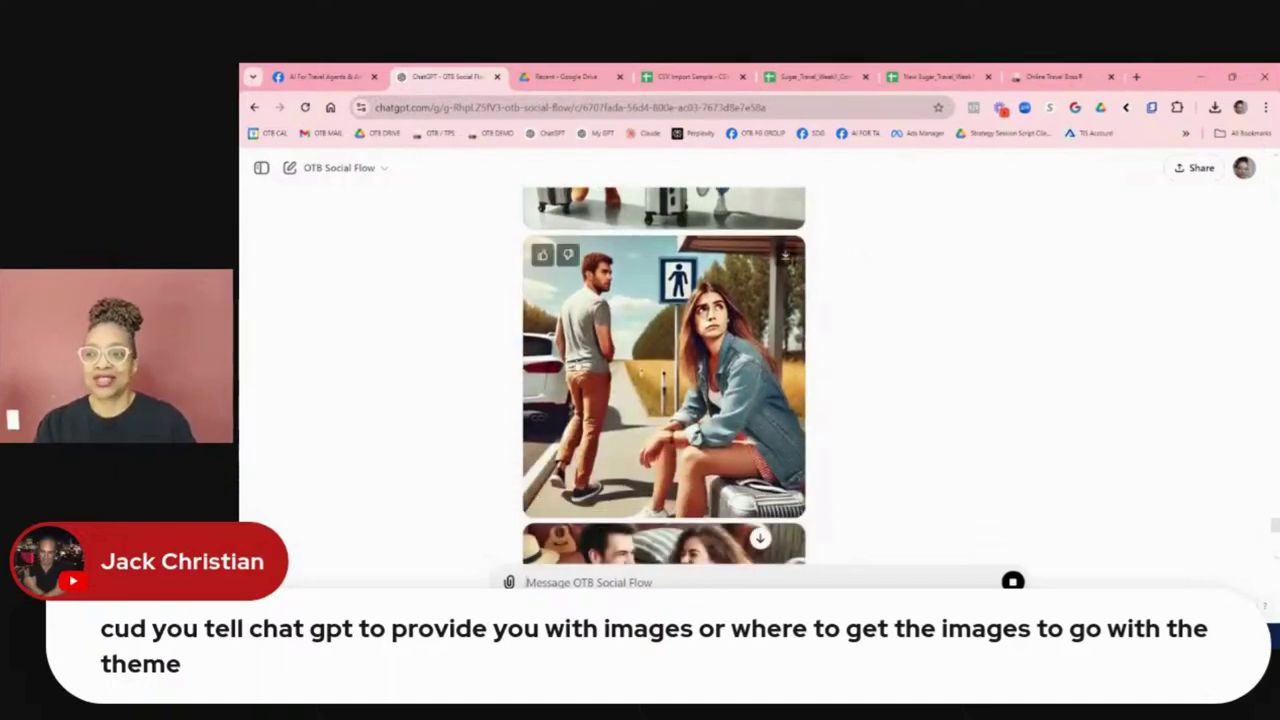
scroll(749, 284, "down", 5)
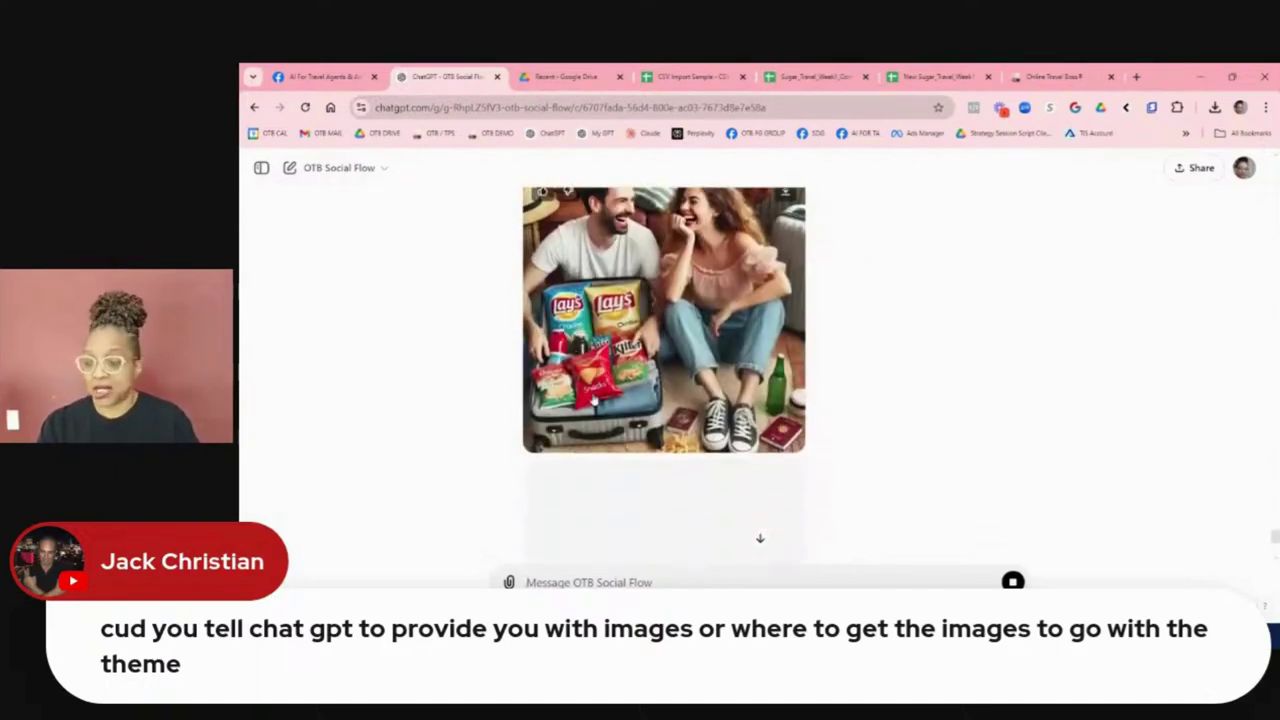
scroll(624, 375, "up", 1)
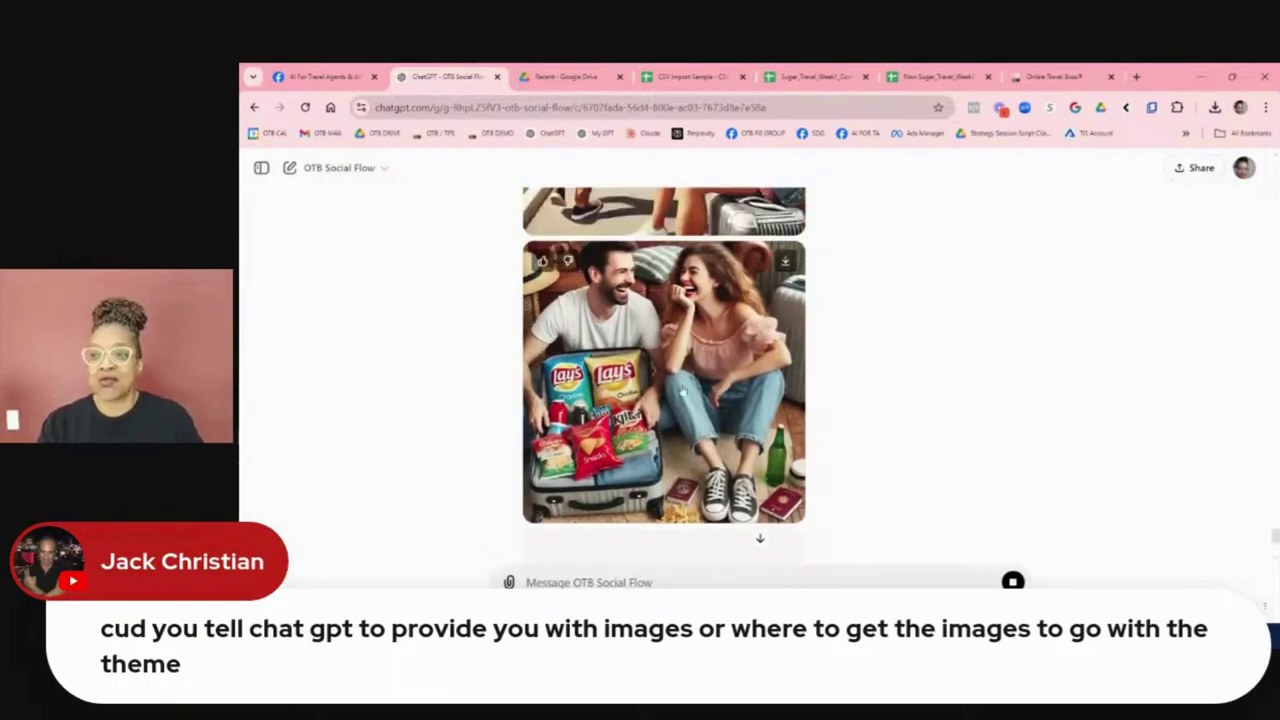
scroll(726, 443, "up", 1)
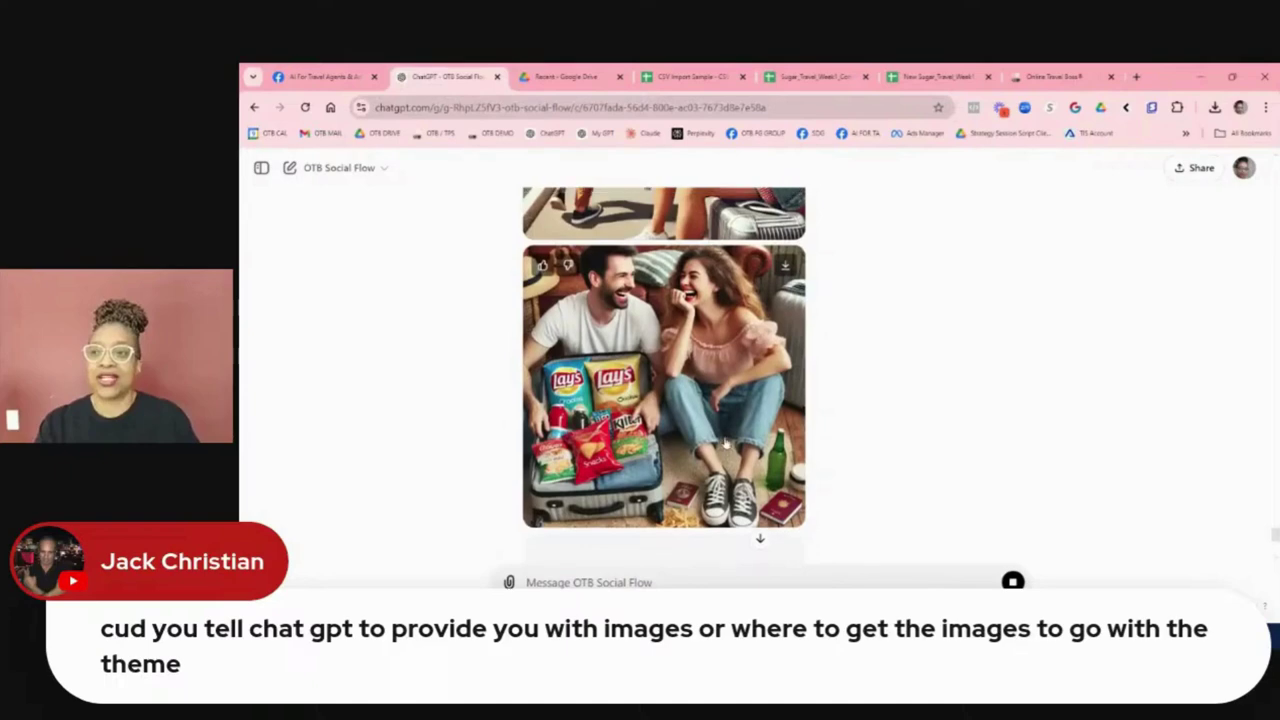
scroll(726, 443, "up", 10)
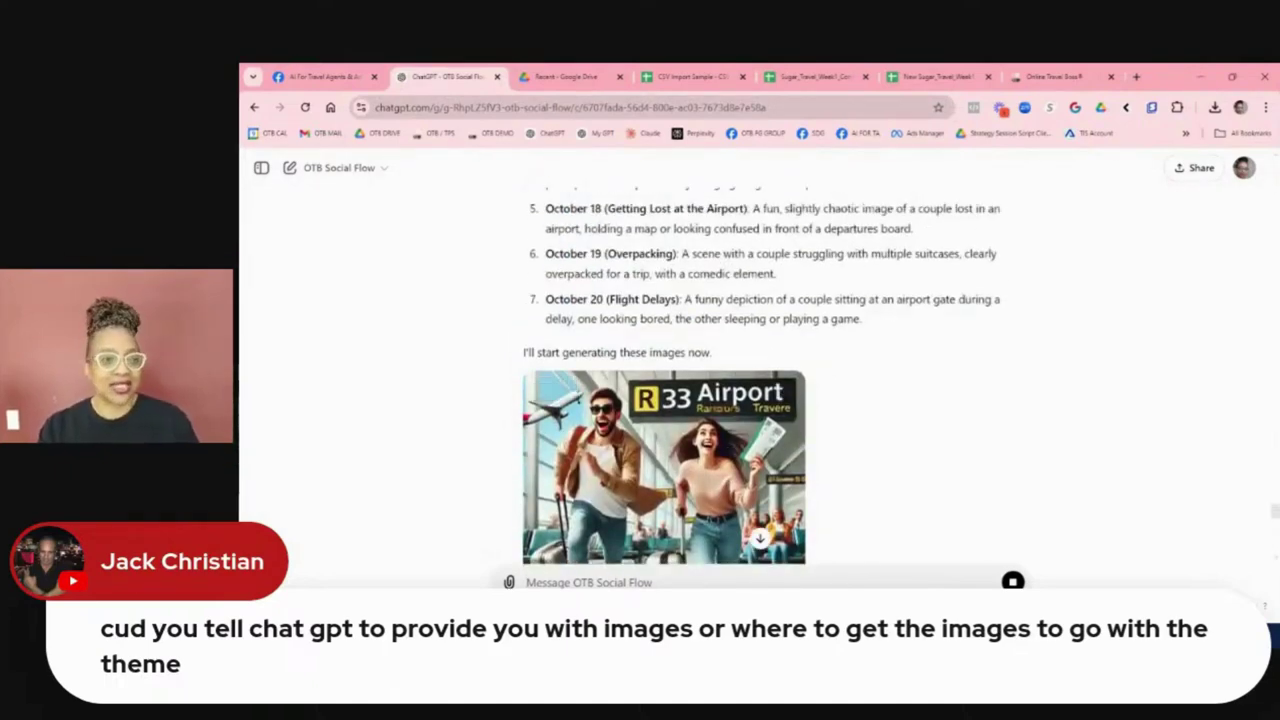
scroll(785, 262, "down", 2)
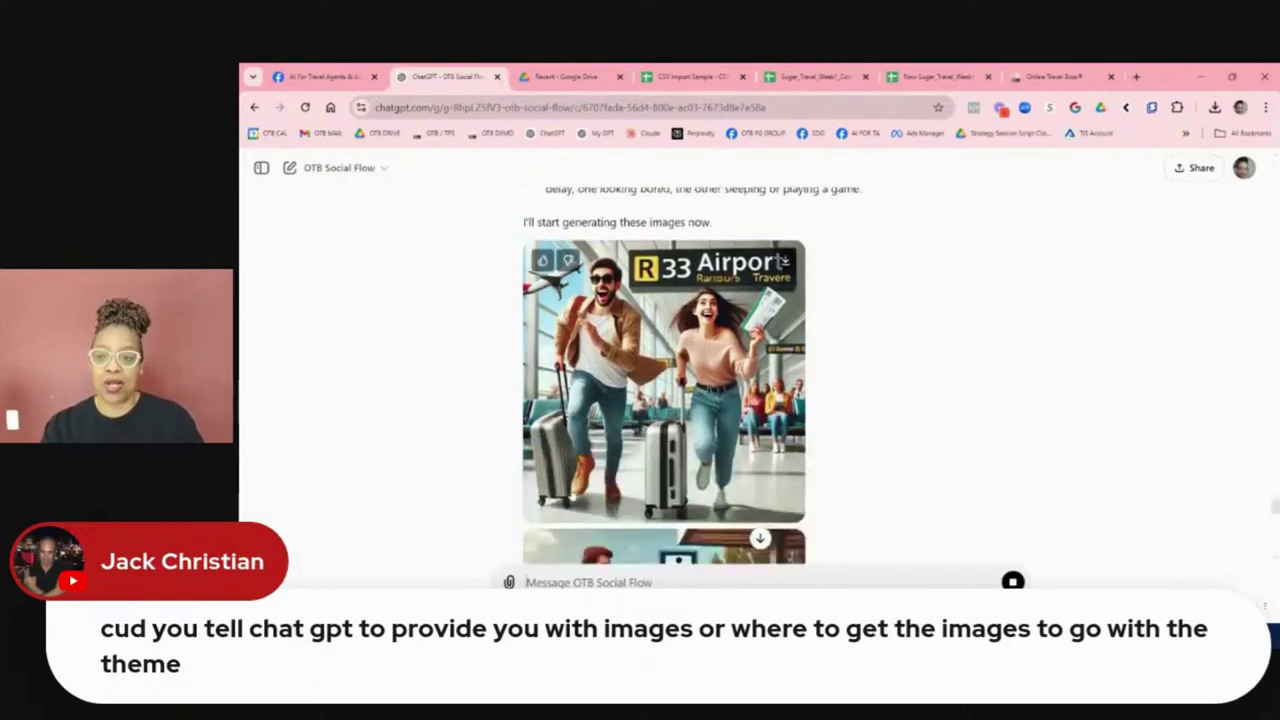
scroll(785, 262, "down", 8)
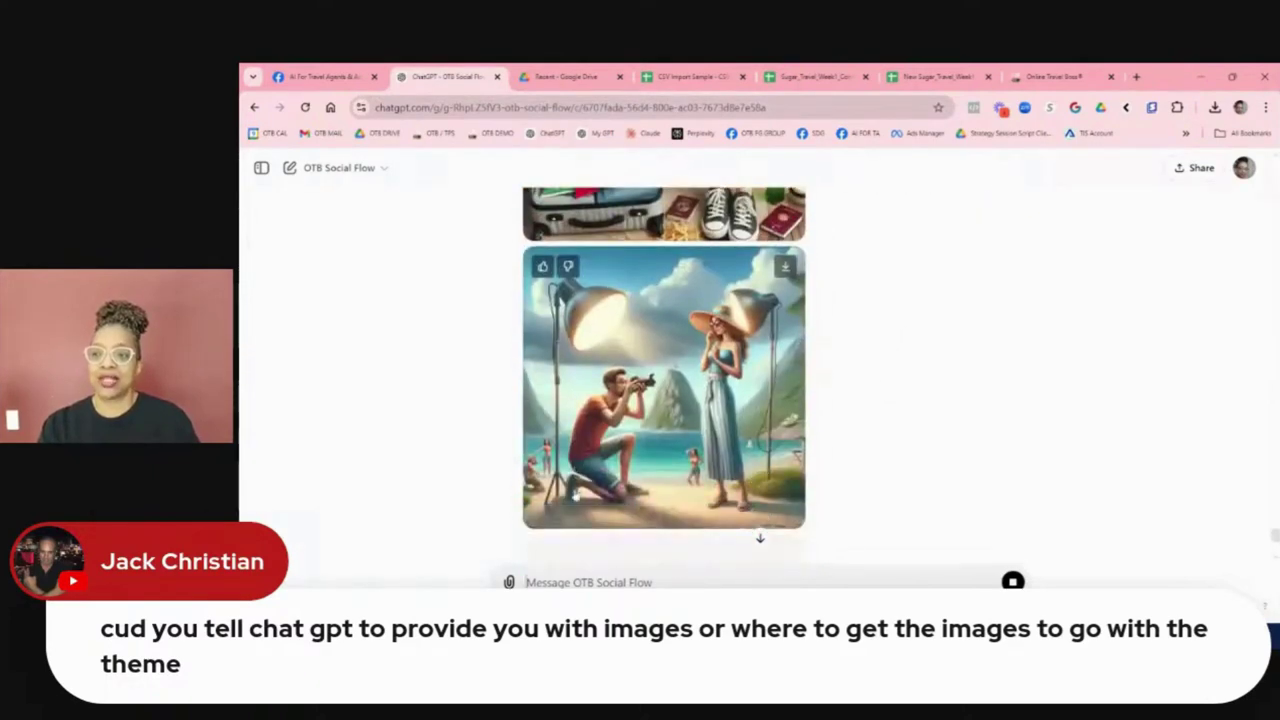
scroll(575, 490, "down", 3)
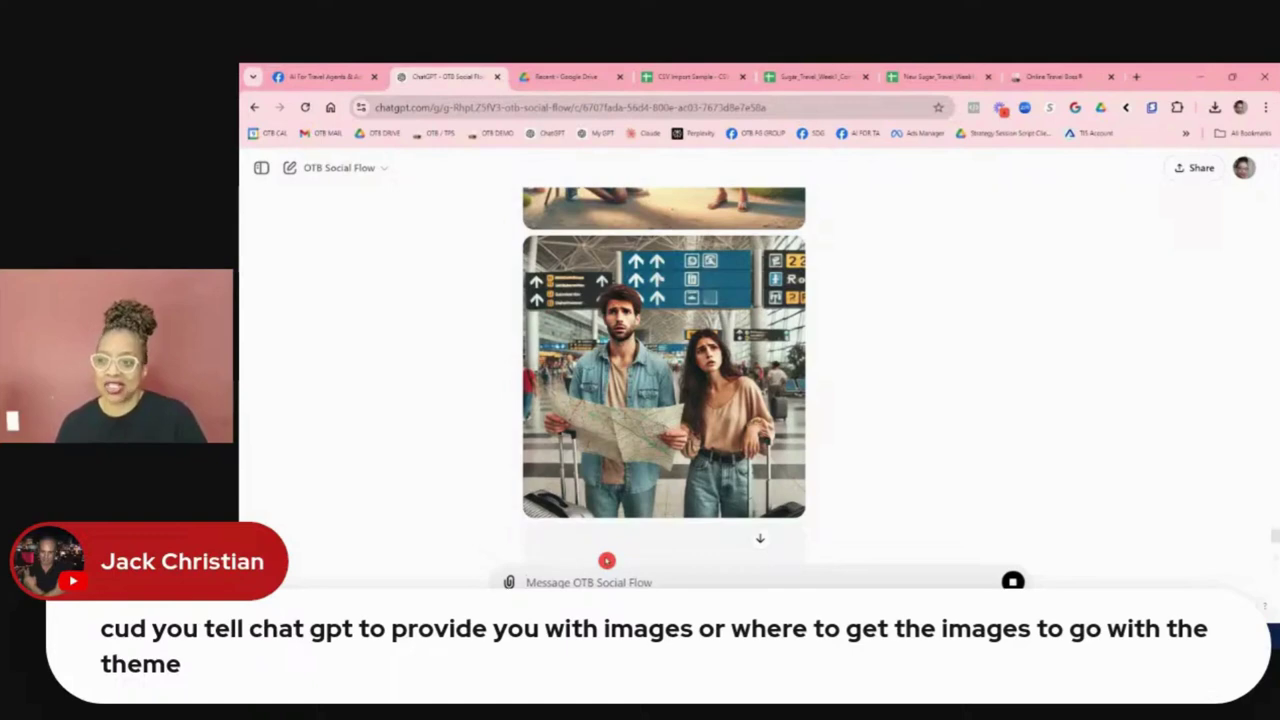
scroll(793, 468, "down", 6)
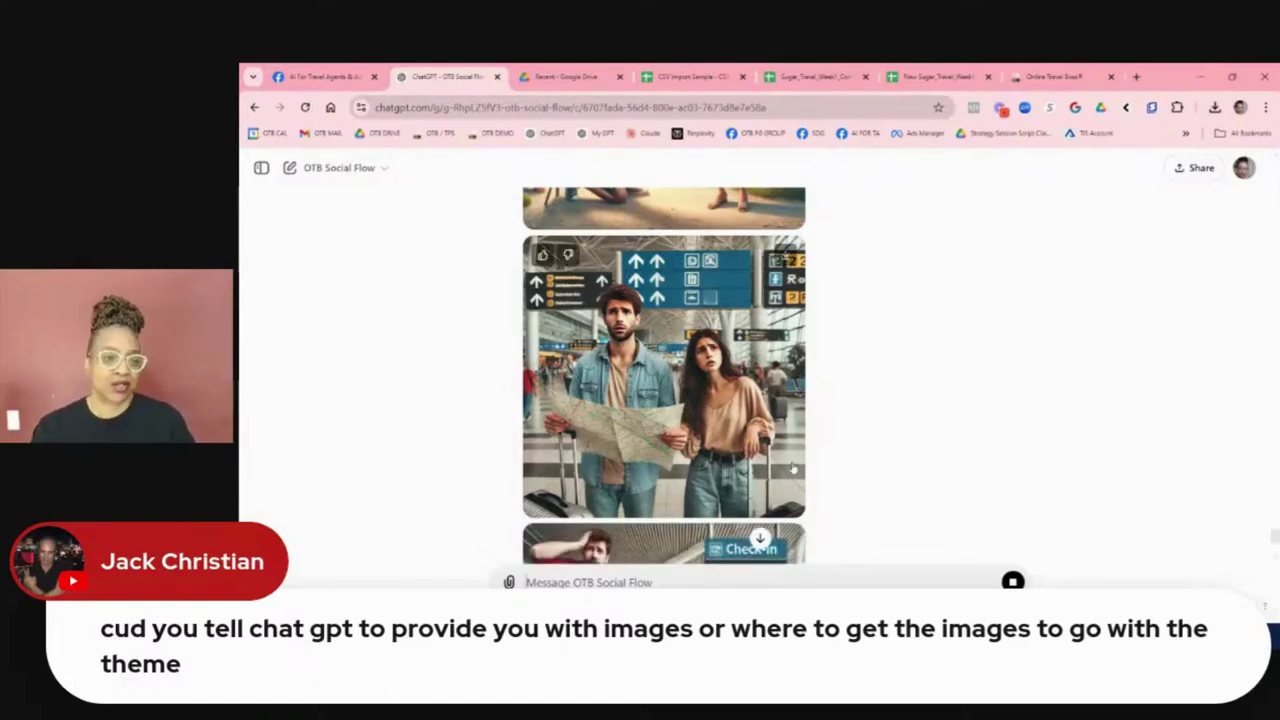
scroll(793, 468, "up", 15)
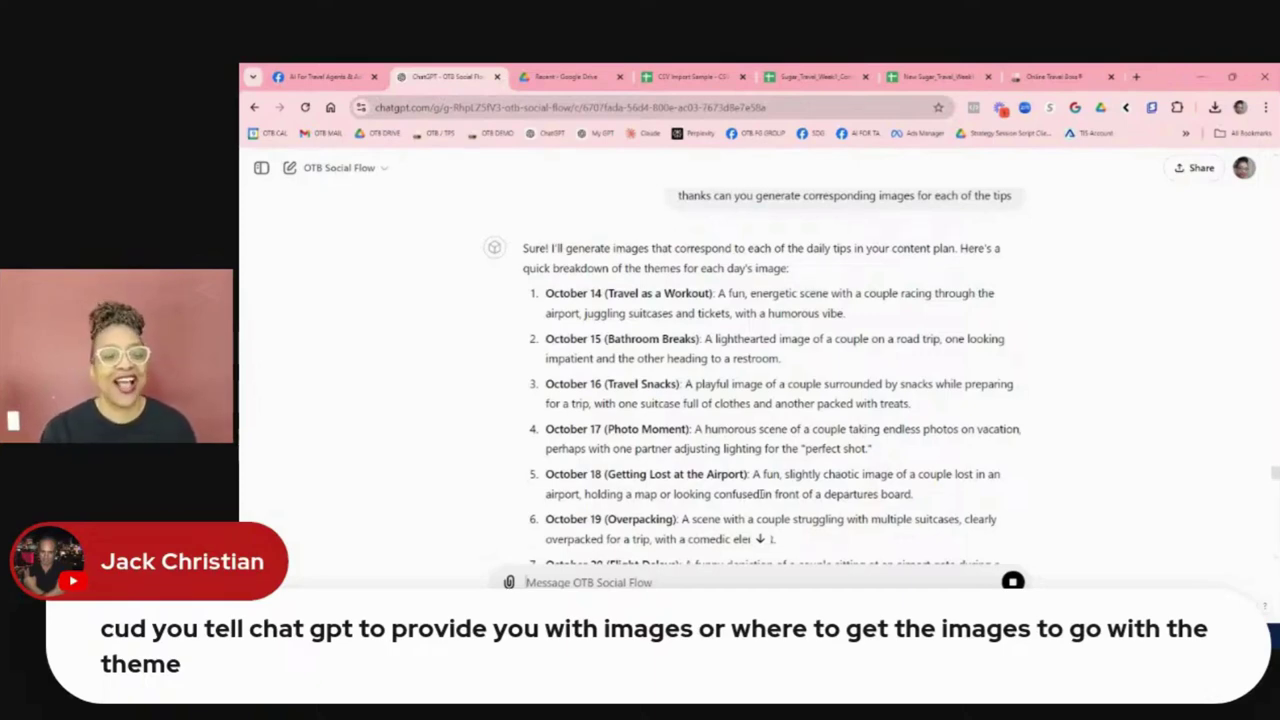
scroll(762, 494, "down", 8)
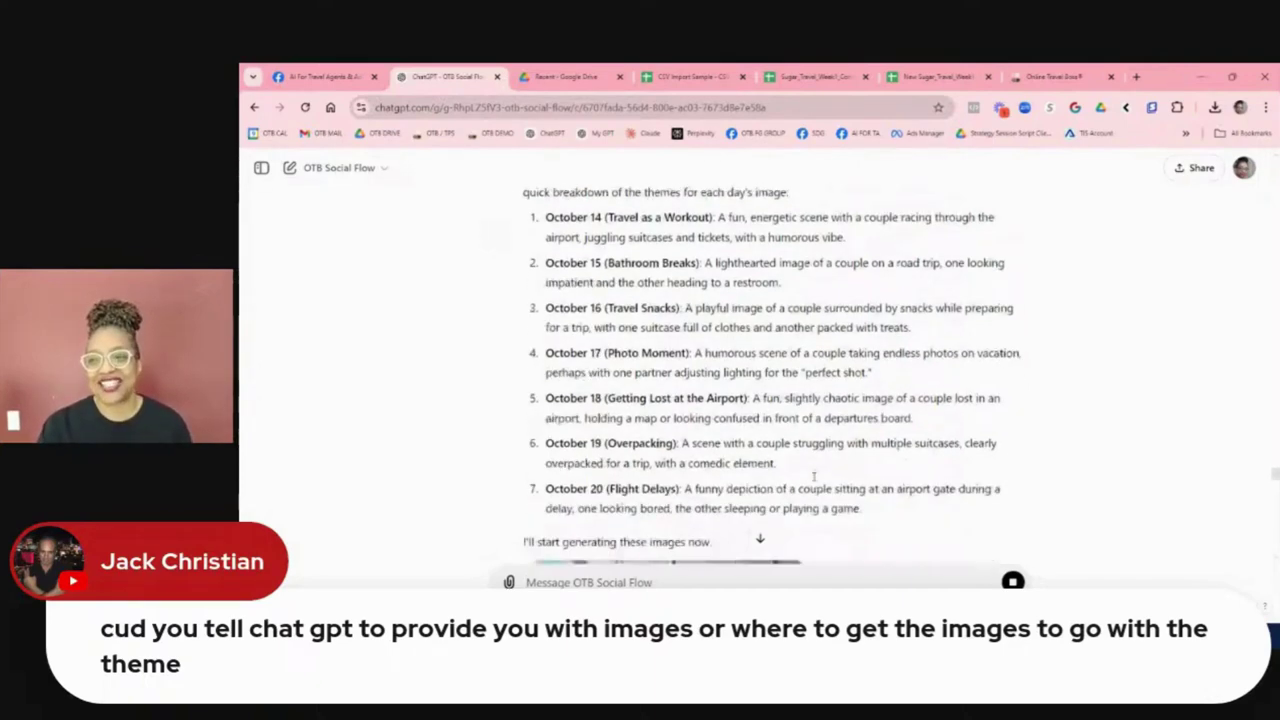
scroll(803, 495, "down", 2)
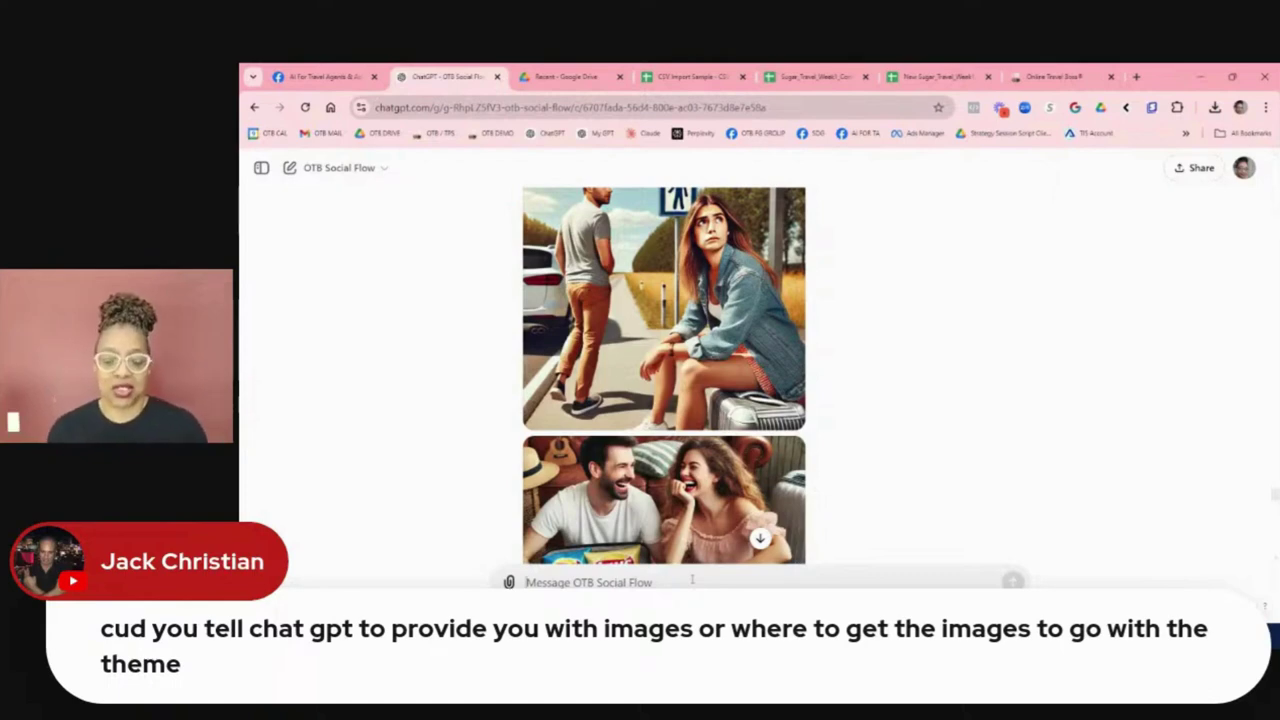
Send ChatGPT the request "can you provide me detail prompts for each post to use in midjourney".
type("car you pro")
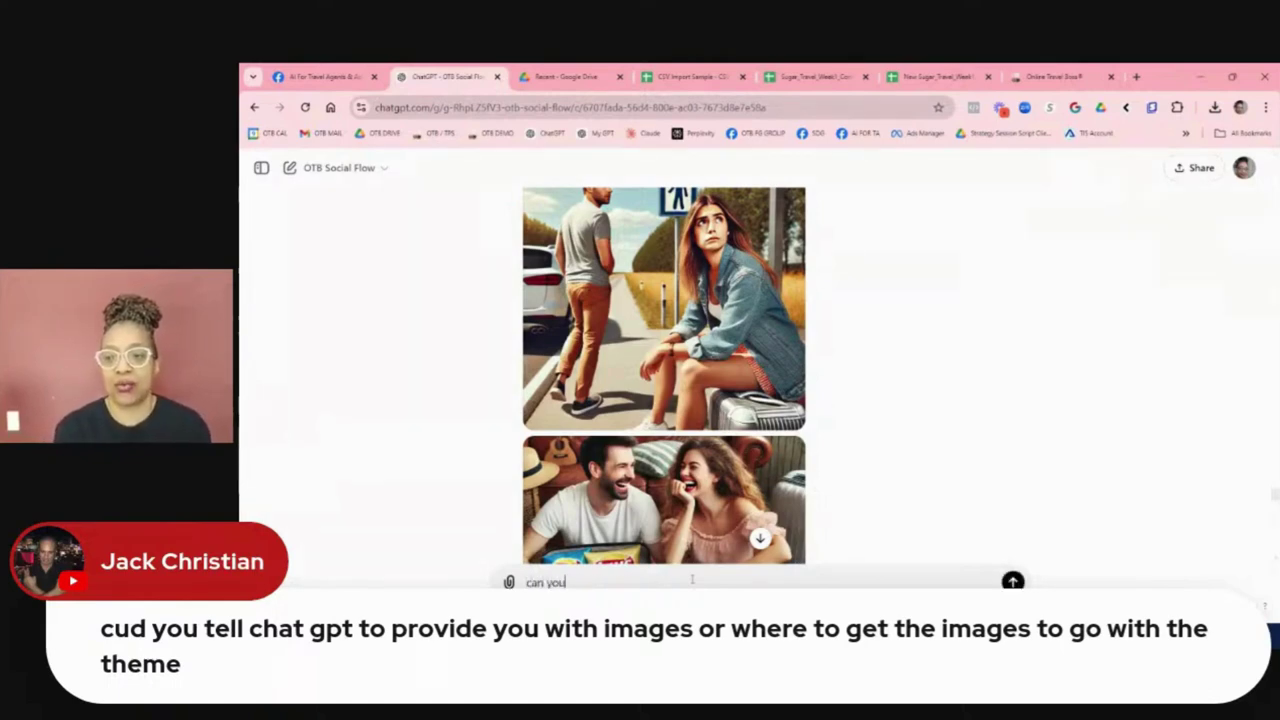
type("vide")
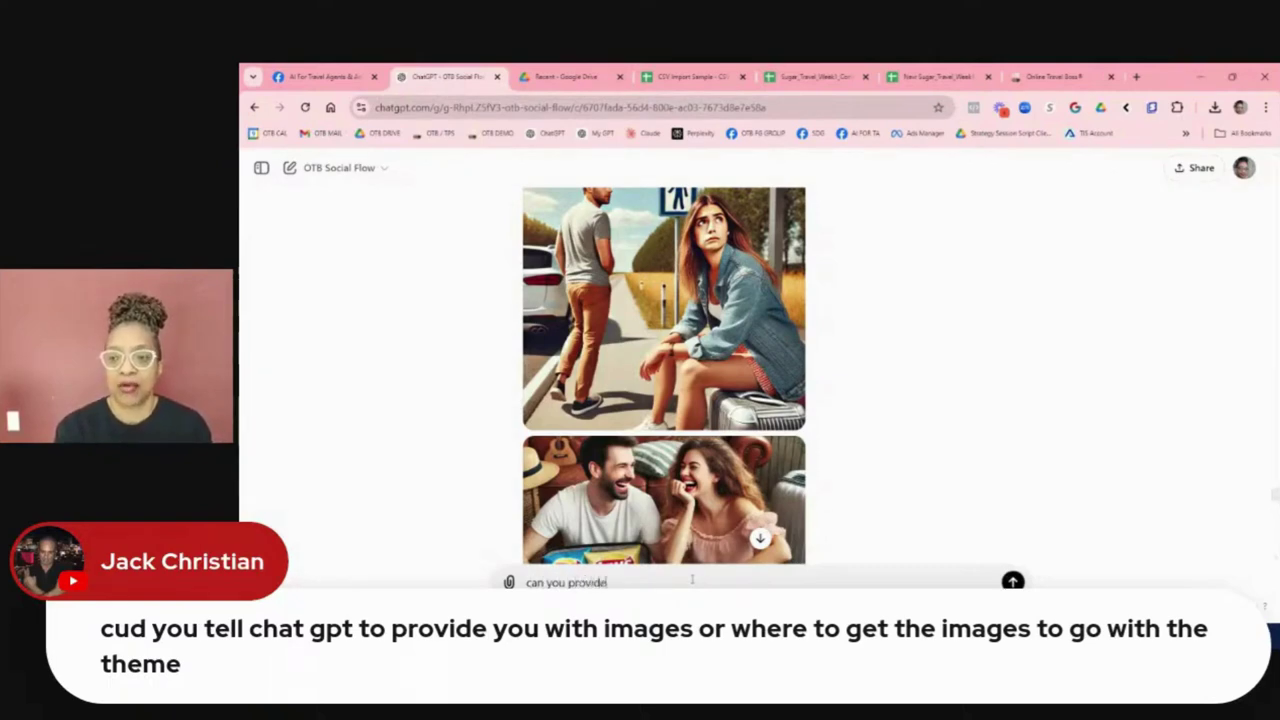
type(" me detail prompts to")
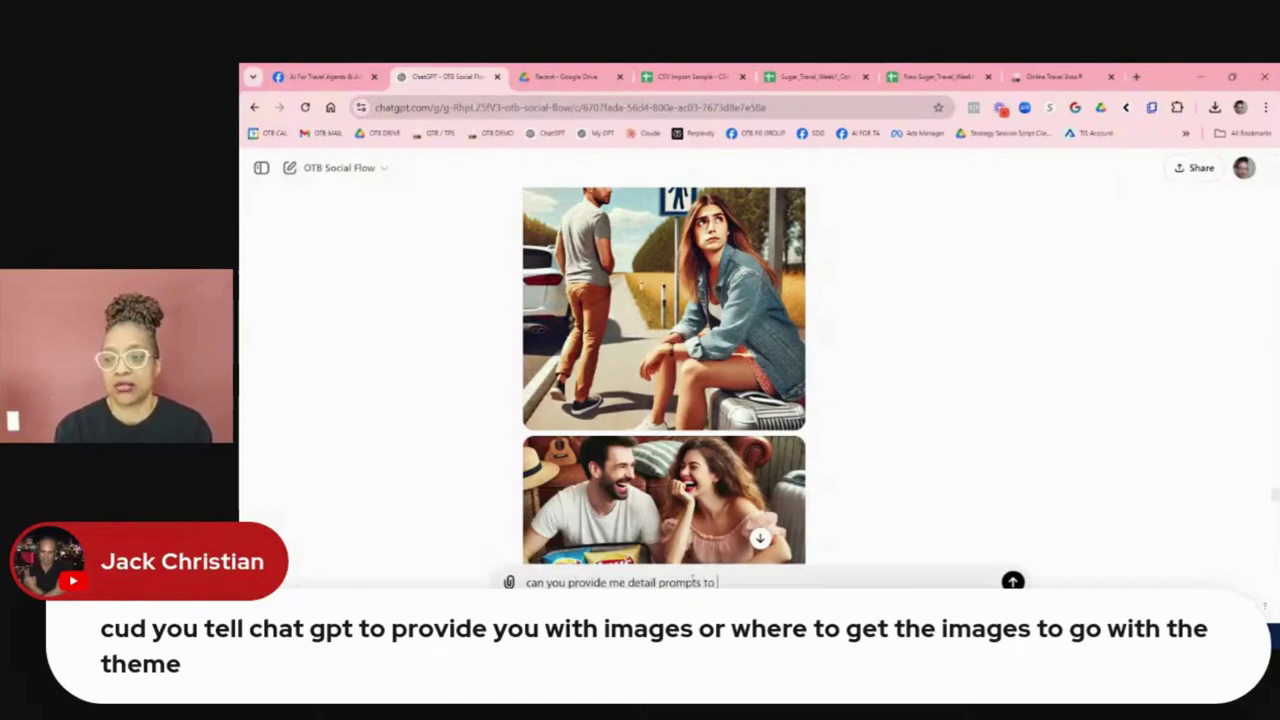
key("BackSpace")
key("BackSpace")
type("for each")
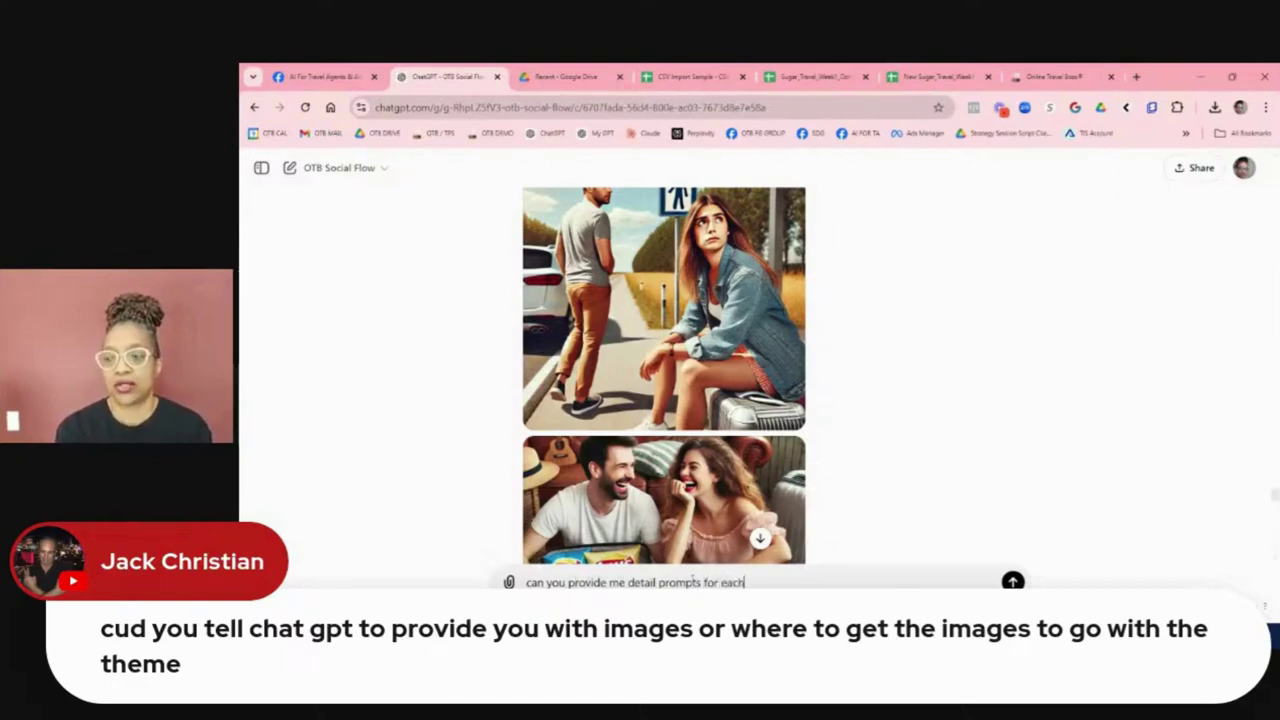
type(" pos")
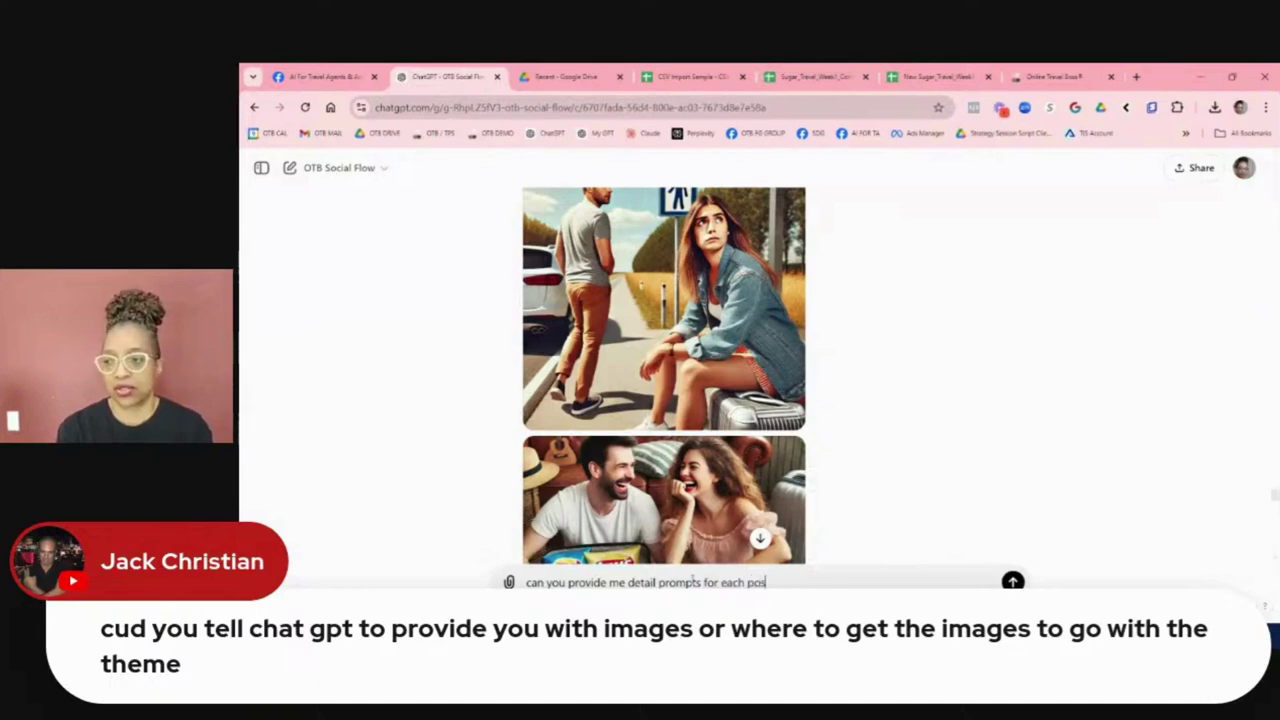
type("t to use in")
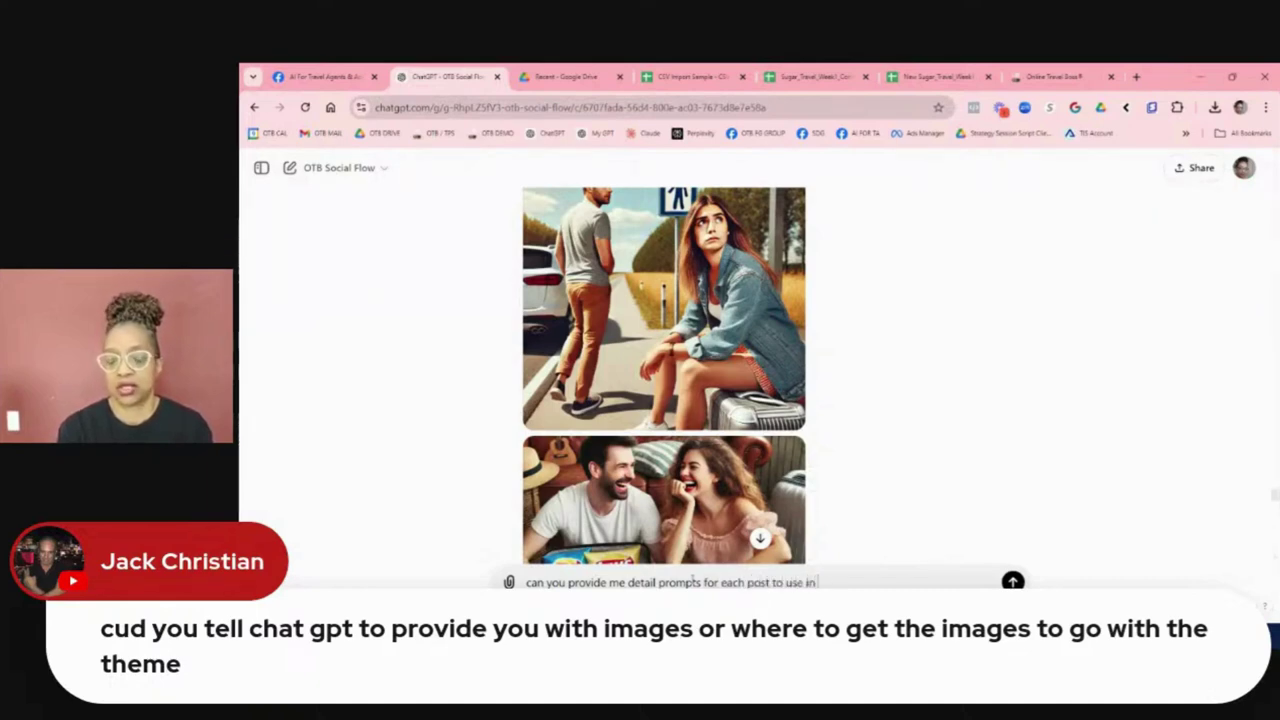
type(" midjourney")
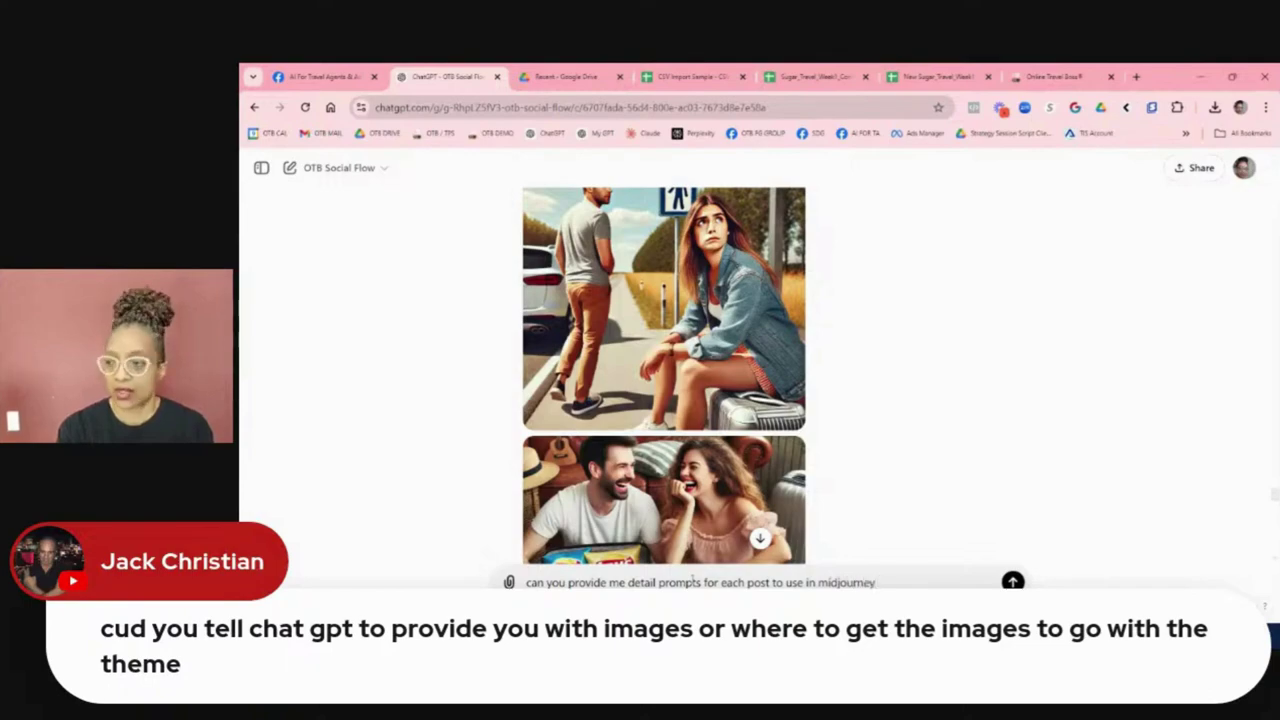
key("Return")
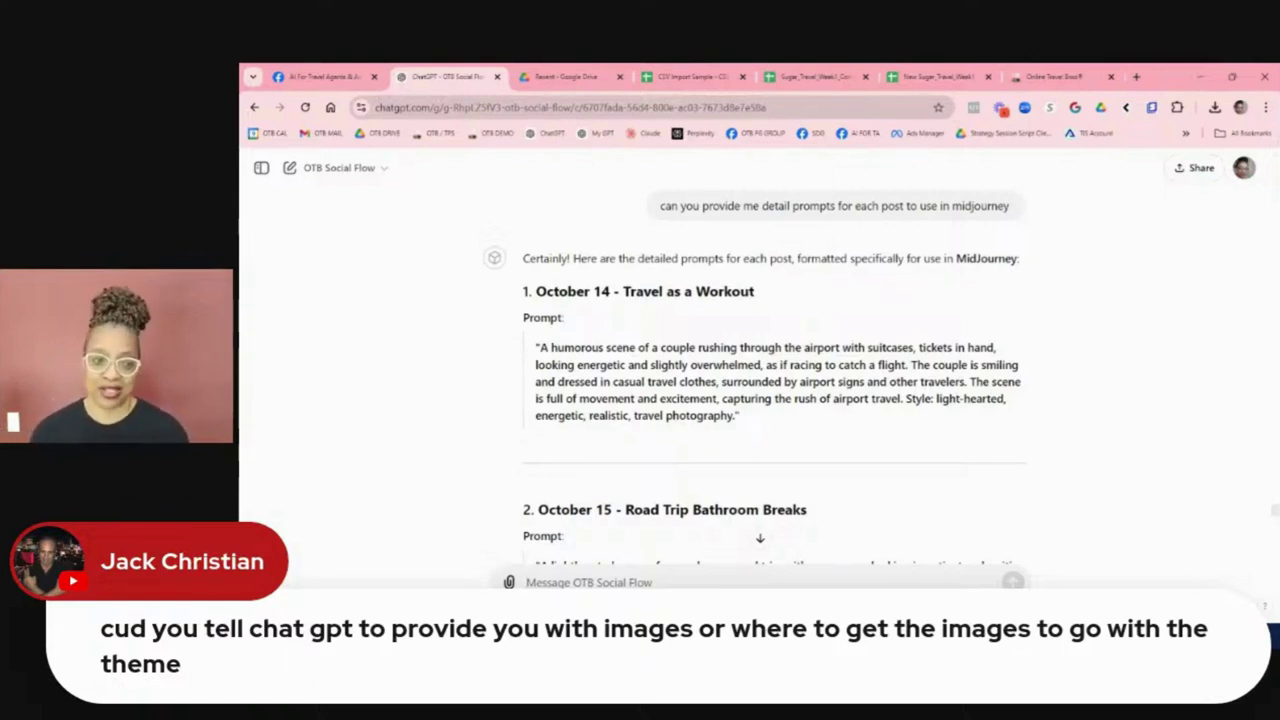
Review the detailed MidJourney prompts and highlight the text of the "October 14 - Travel as a Workout" prompt.
scroll(745, 480, "down", 1)
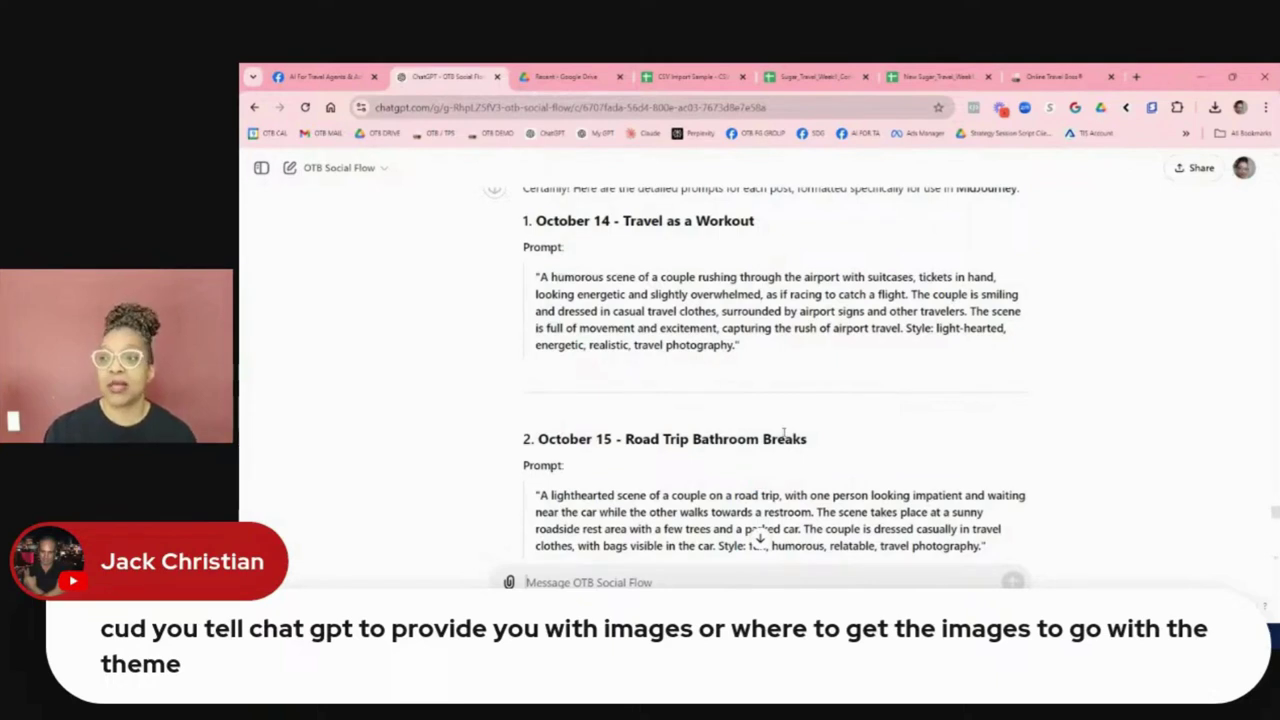
scroll(783, 432, "down", 1)
scroll(692, 235, "up", 2)
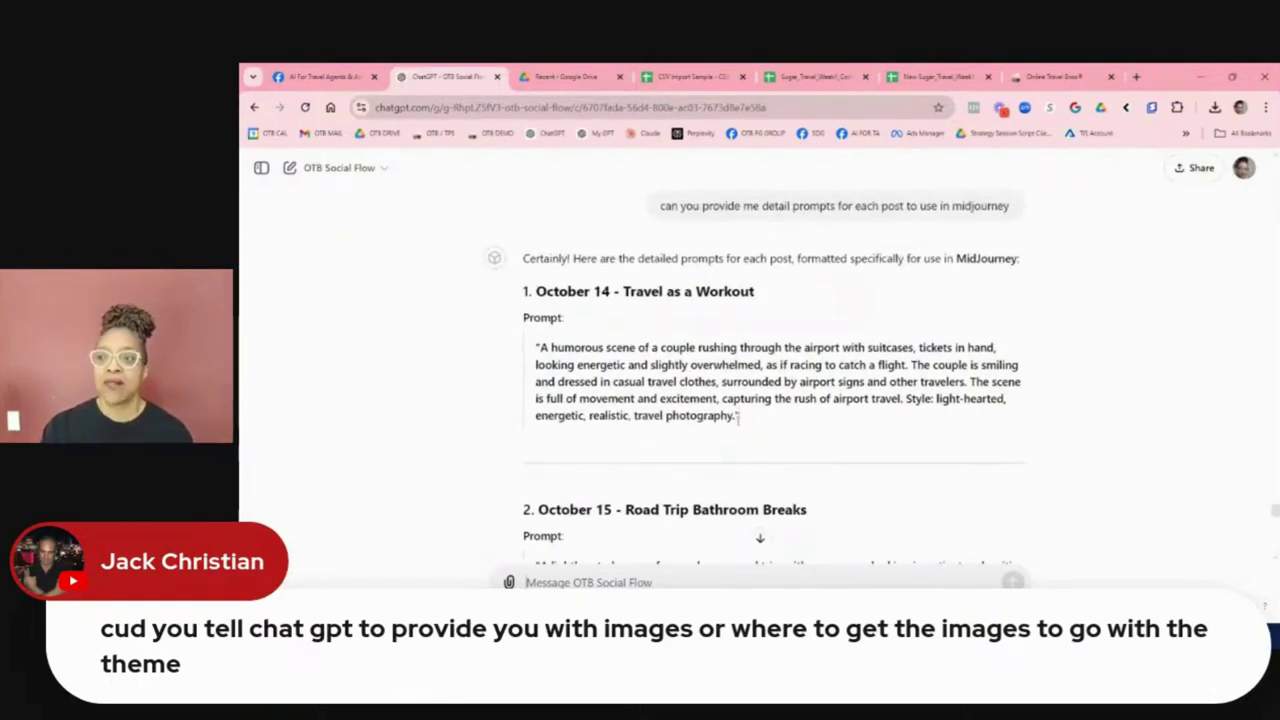
left_click_drag(738, 418, 538, 347)
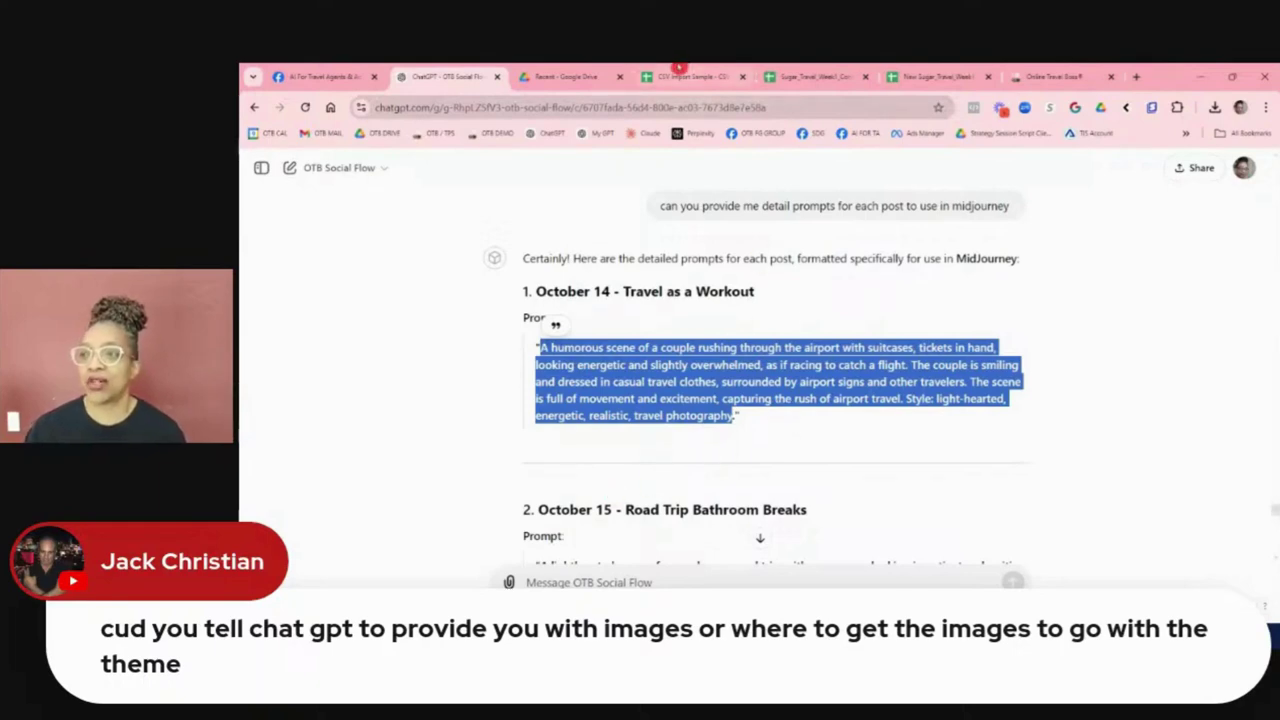
Look at the New Sugar_Travel_Week1_Content sheet, including its imageUrls column, and return to the post in the Social Planner.
mouse_move(706, 88)
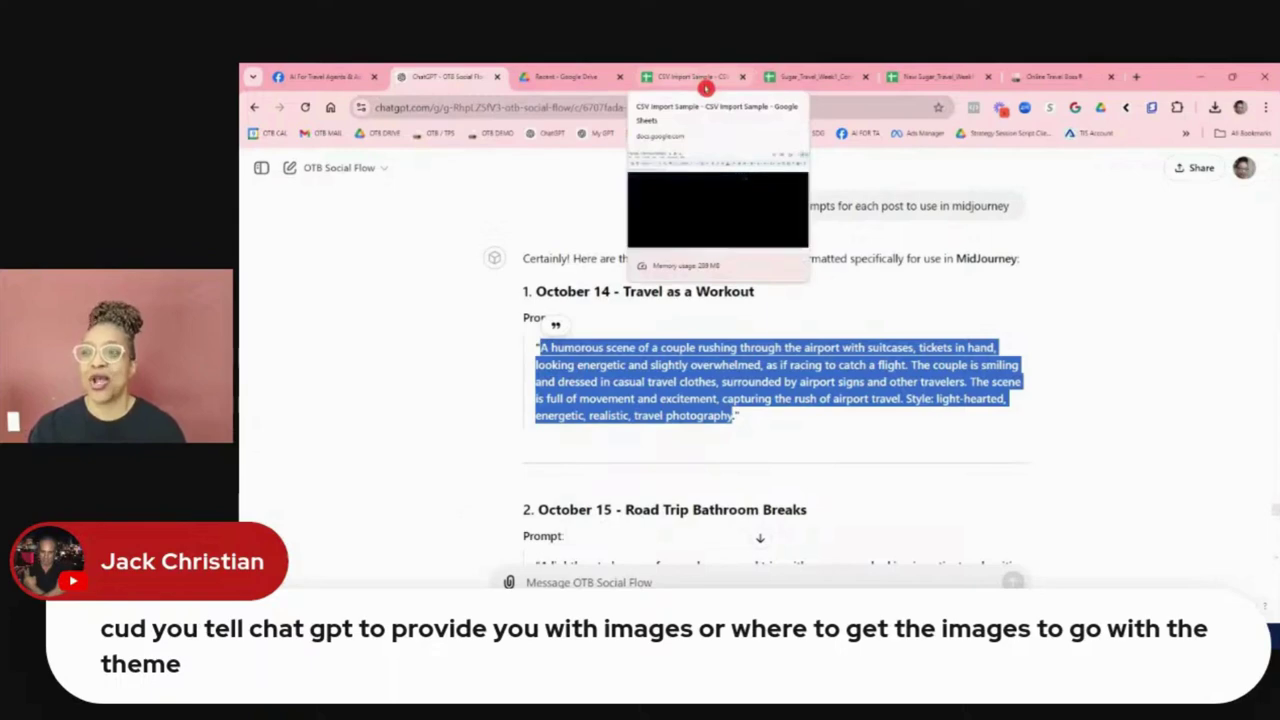
left_click(918, 82)
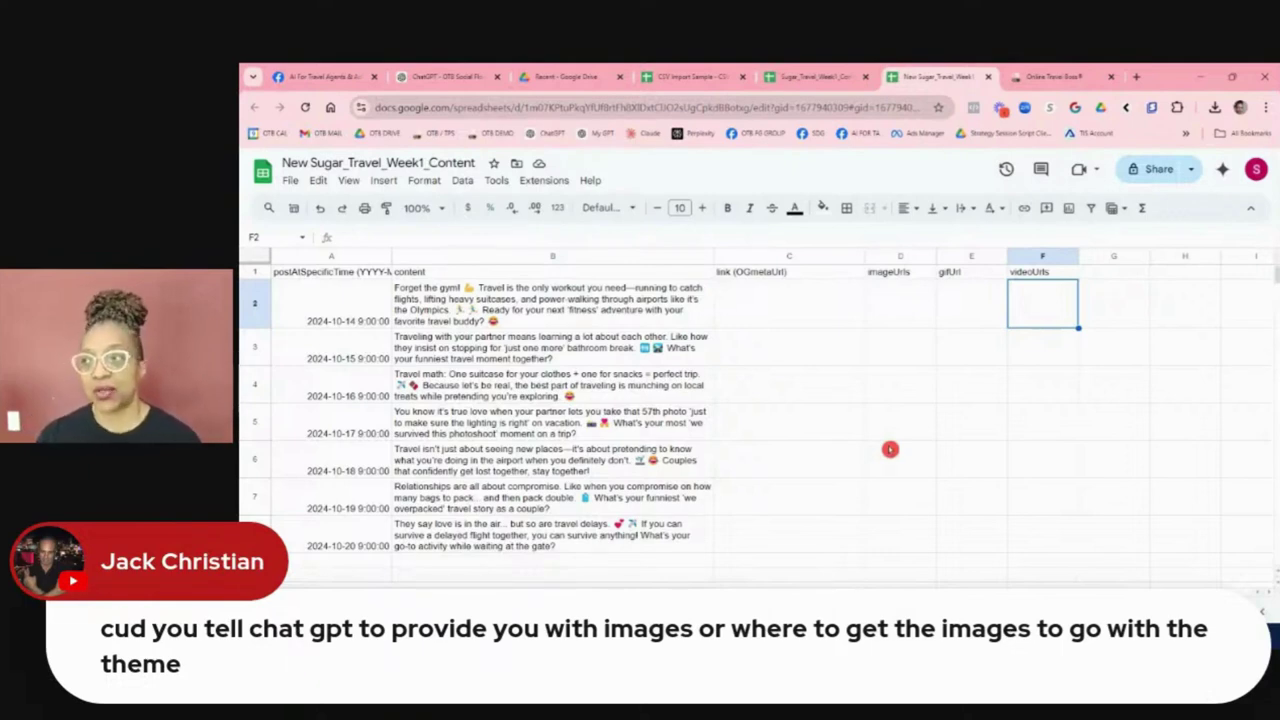
left_click(1025, 77)
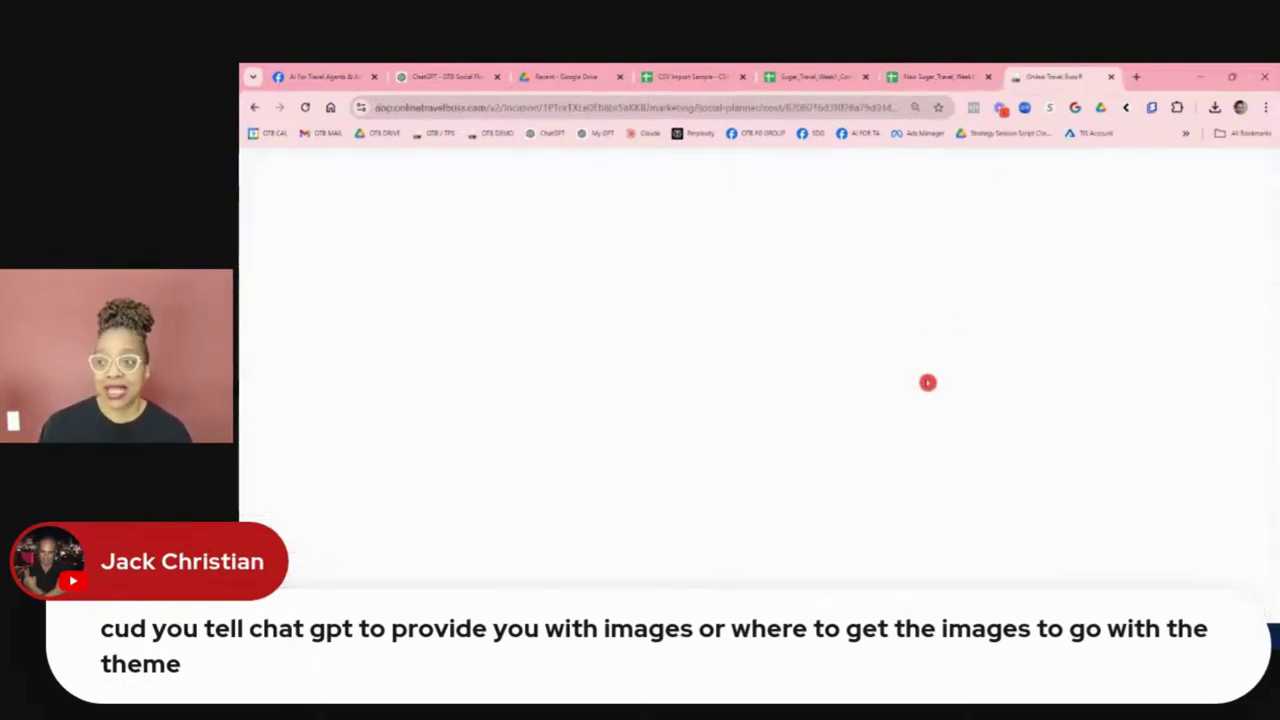